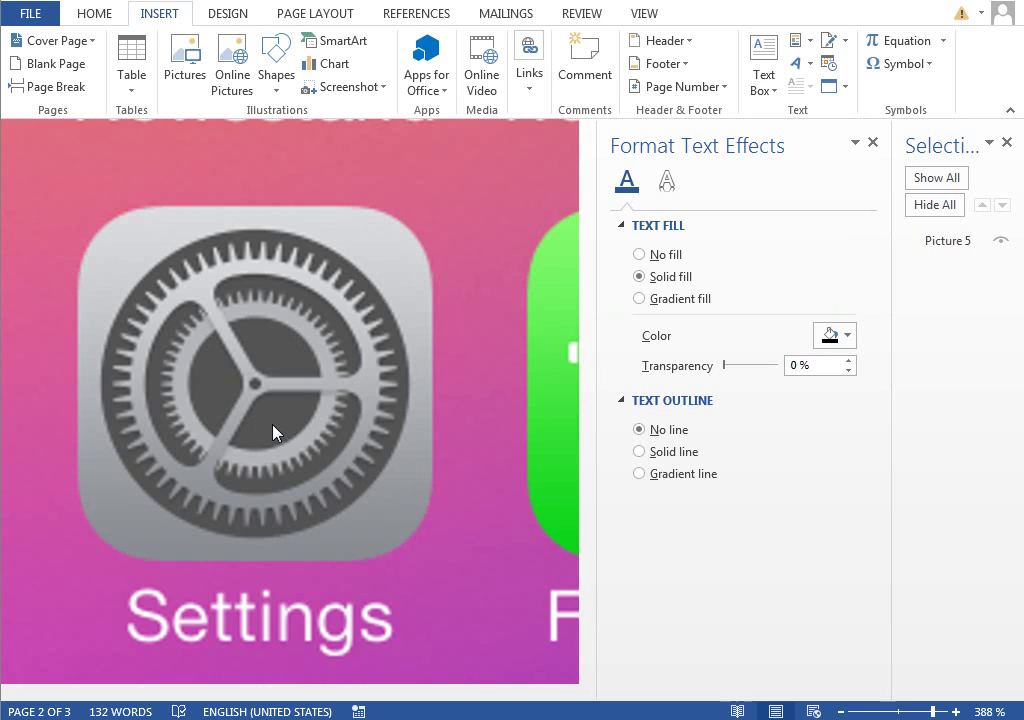
Paste the copied black rounded rectangle and move it down between the Settings and FaceTime icons of the phone picture
left_click(366, 235)
left_click(902, 712)
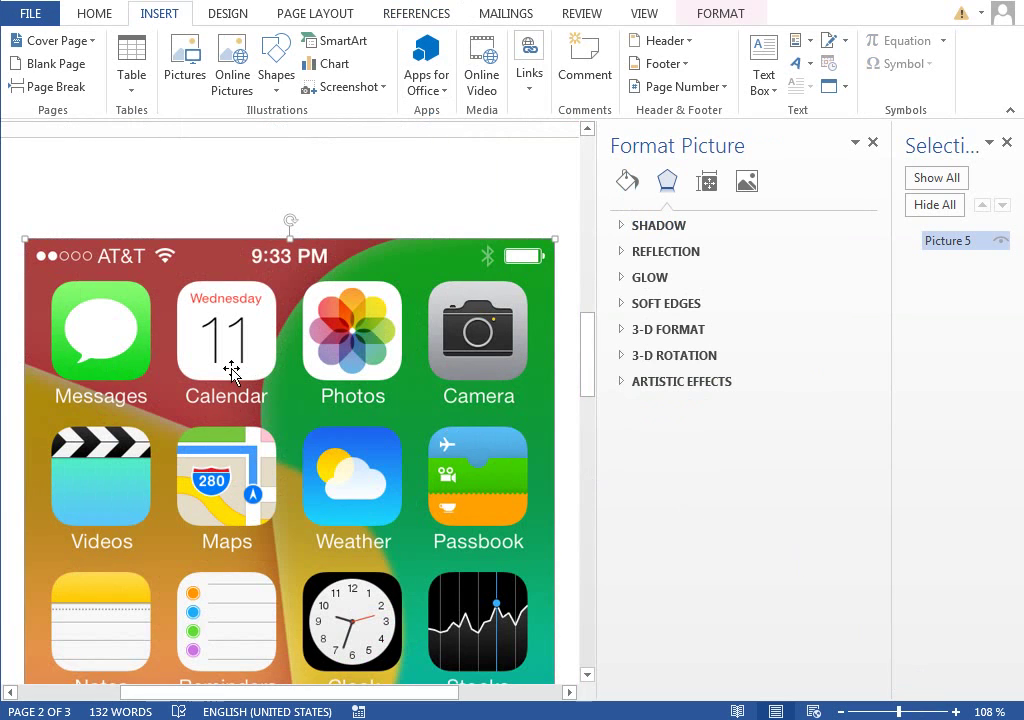
key("ctrl+v")
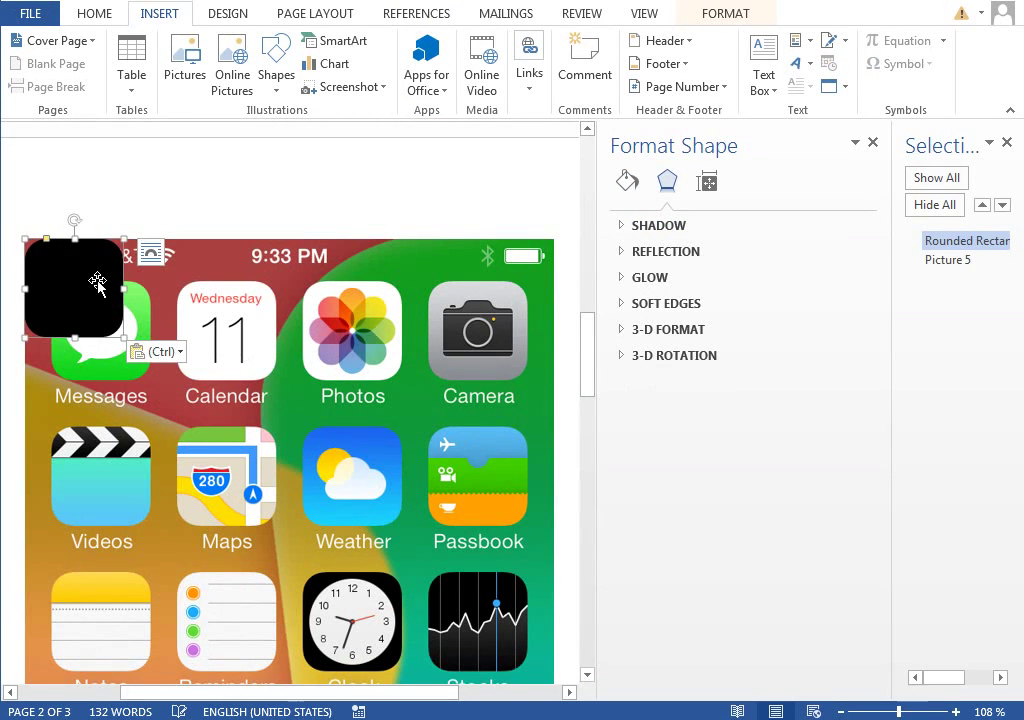
left_click_drag(96, 277, 218, 507)
scroll(218, 507, "down", 5)
left_click_drag(183, 164, 168, 491)
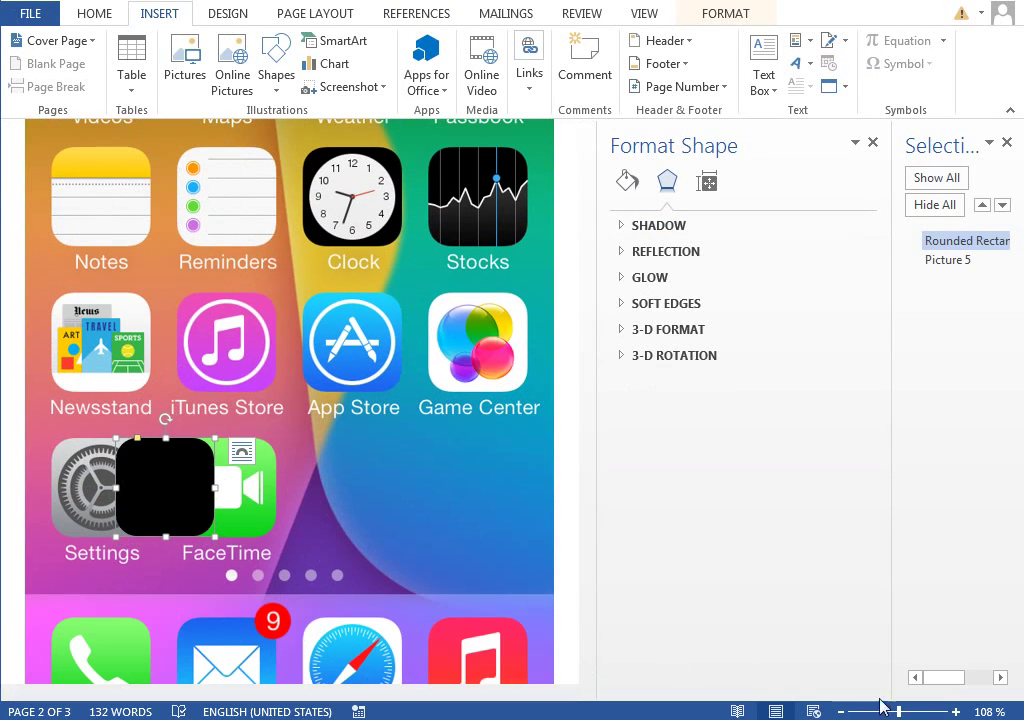
left_click(930, 711)
scroll(400, 480, "down", 3)
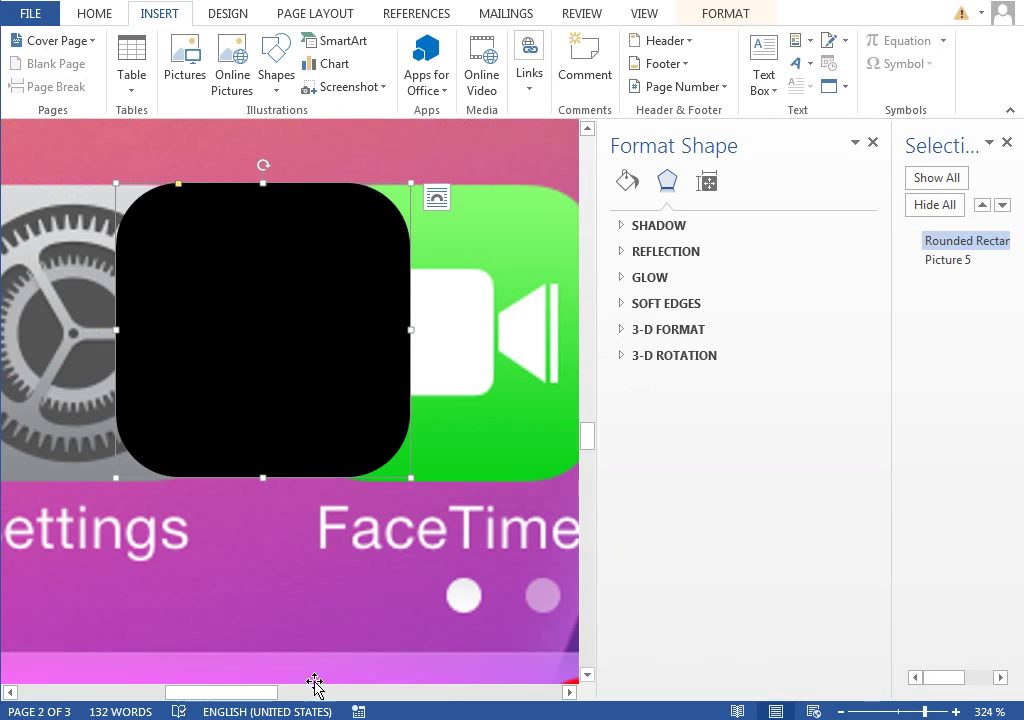
left_click_drag(295, 690, 240, 693)
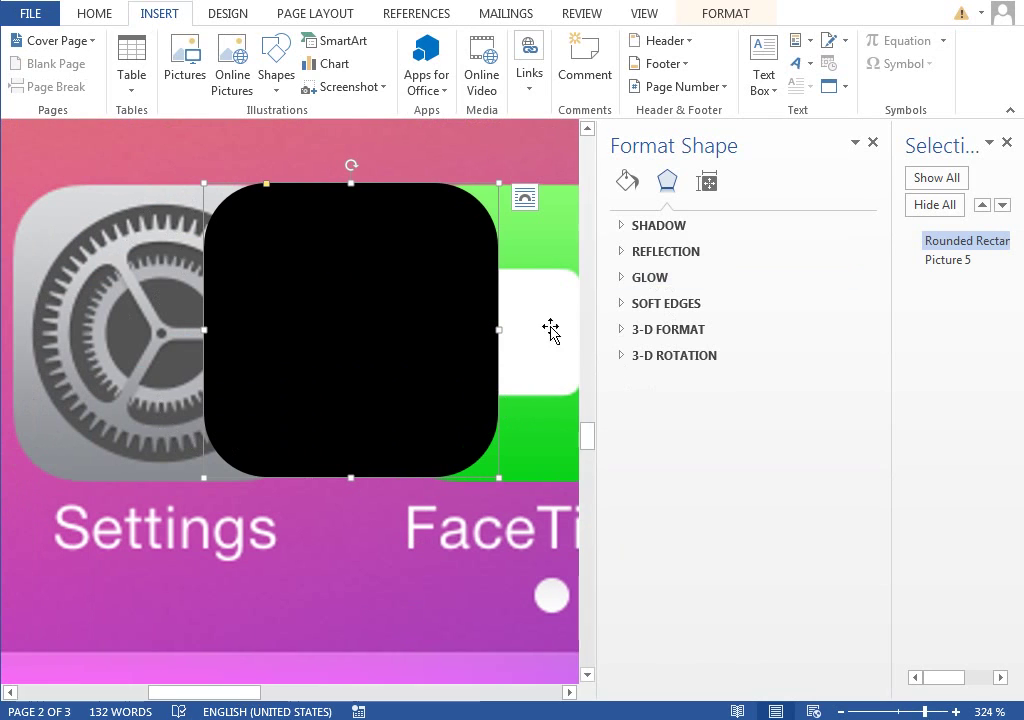
Give the rounded rectangle a linear gradient fill from 50% darker white at the 0% stop to light grey at the 100% stop
left_click(628, 183)
left_click(673, 302)
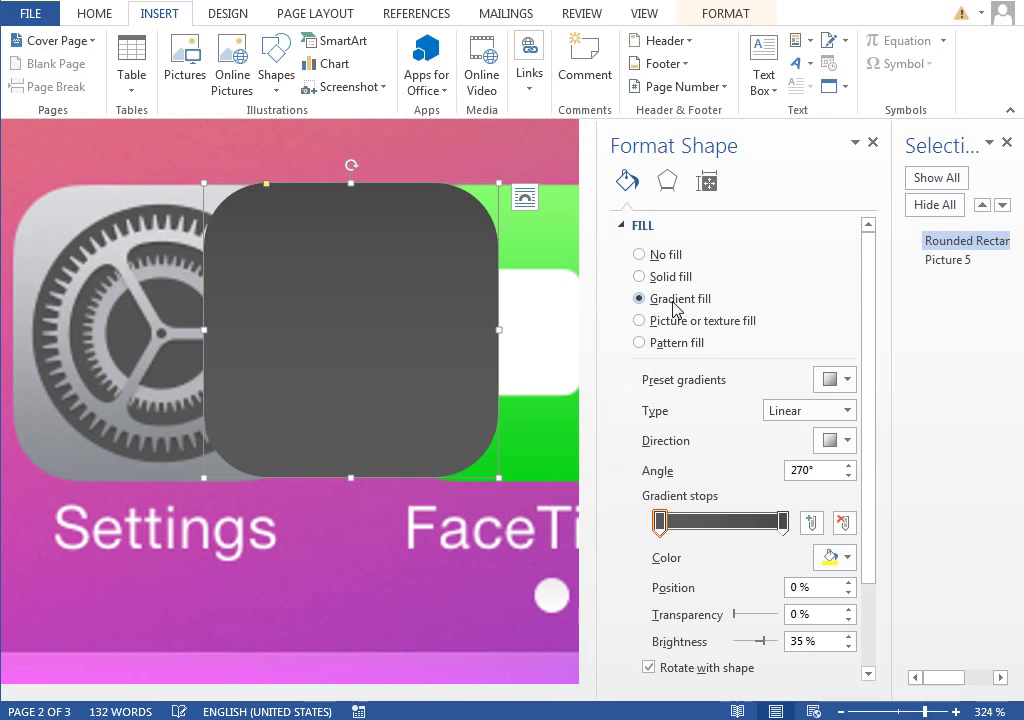
left_click(781, 532)
left_click(838, 560)
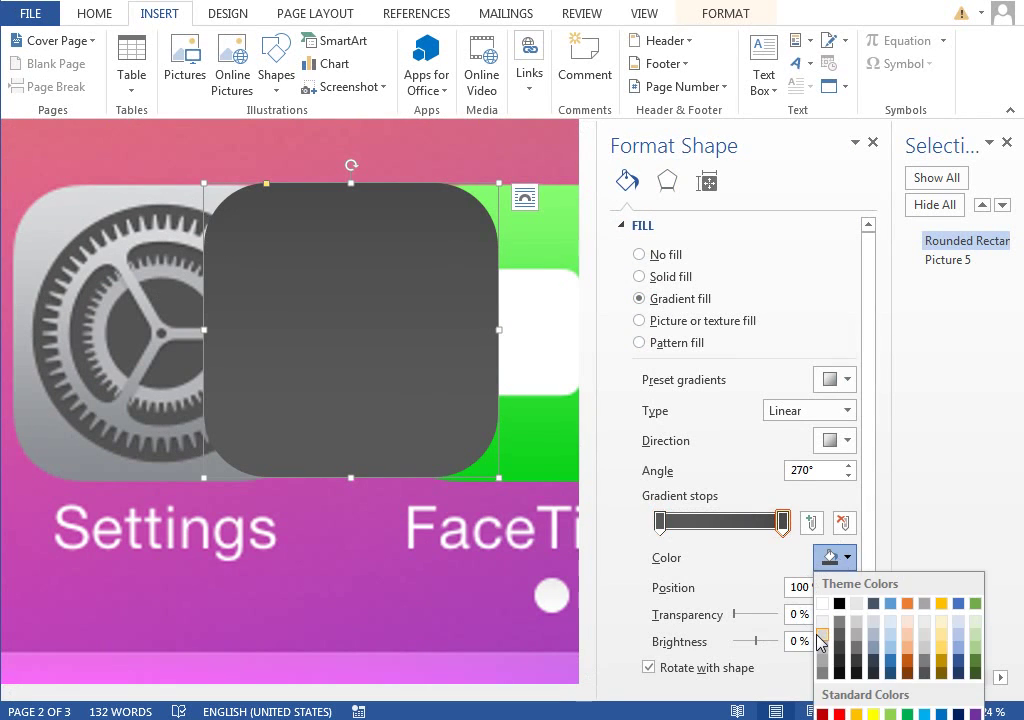
left_click(821, 634)
left_click(660, 522)
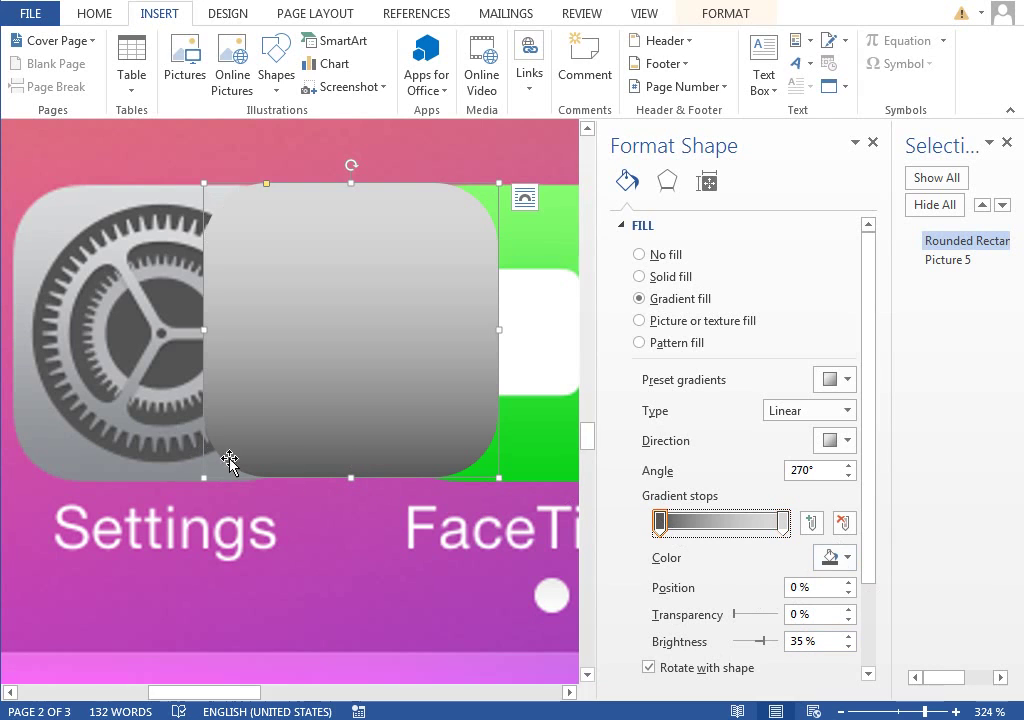
left_click(837, 568)
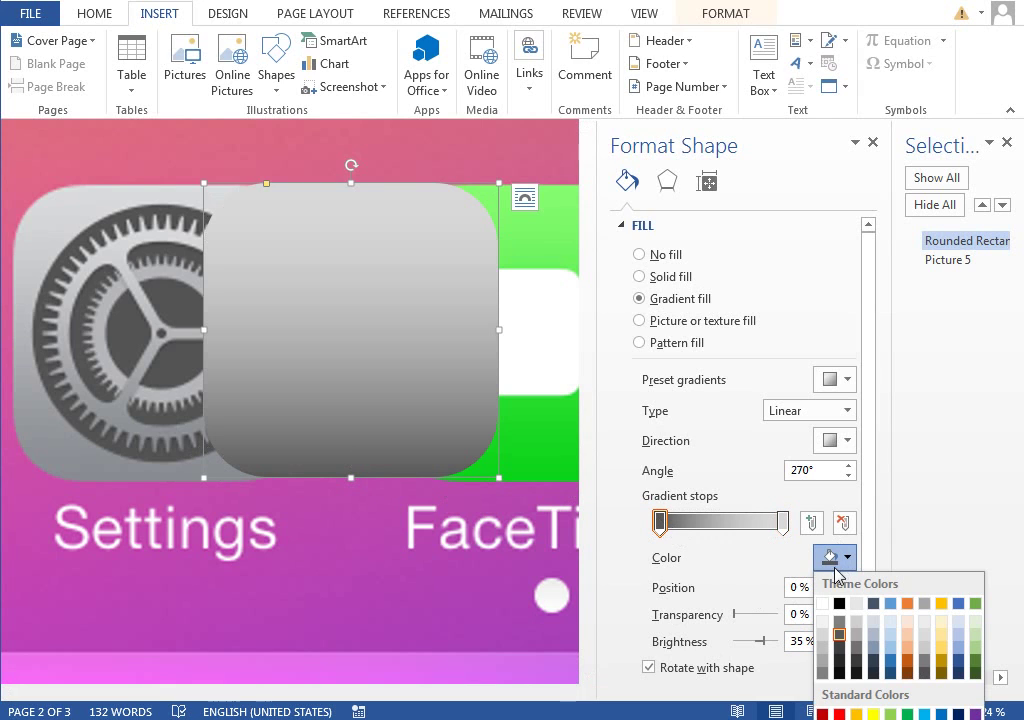
left_click(821, 675)
Place the grey rounded rectangle exactly over the Settings icon and hide it to uncover the gear
left_click_drag(268, 363, 78, 369)
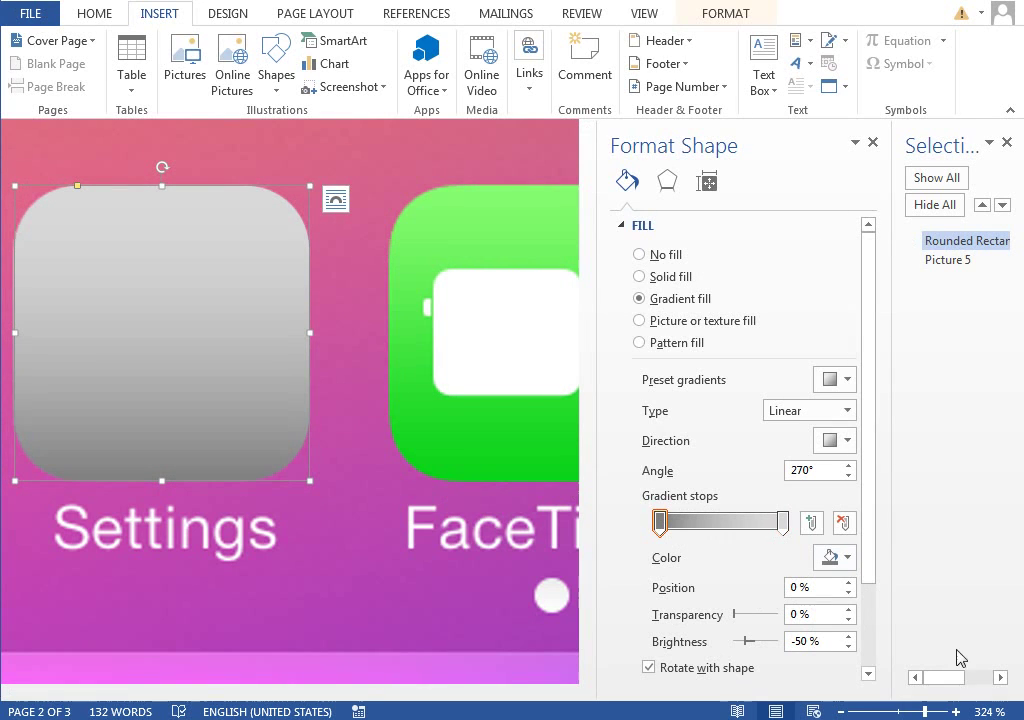
left_click_drag(955, 677, 985, 677)
left_click(999, 239)
left_click(77, 250)
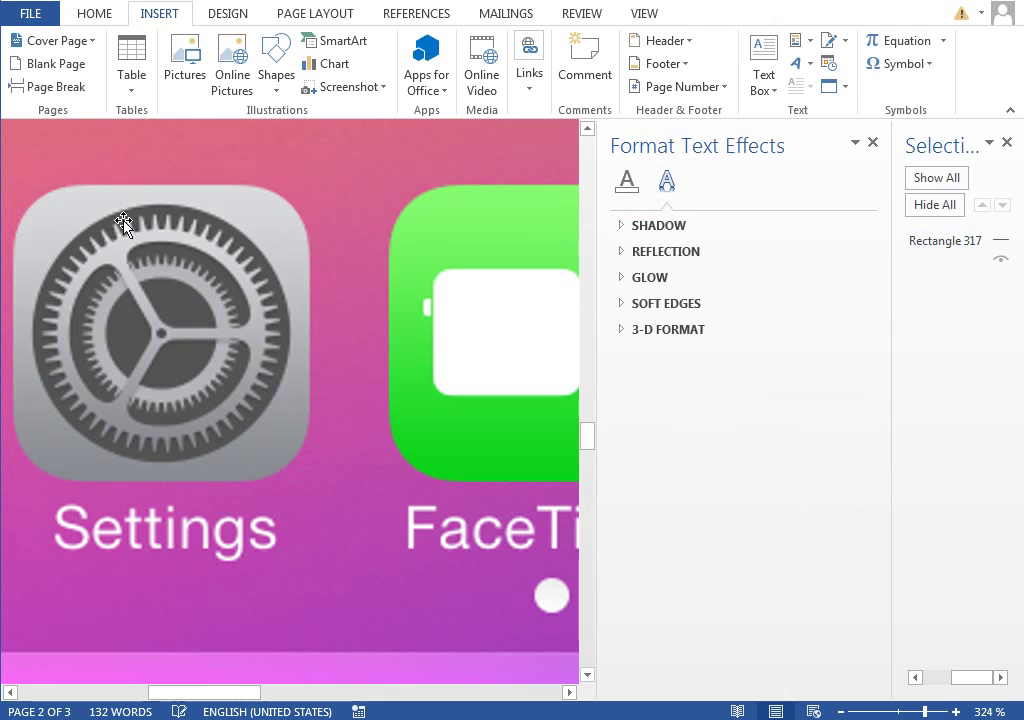
Draw a circle of about 20.5 mm over the Settings gear and remove its outline
left_click(276, 58)
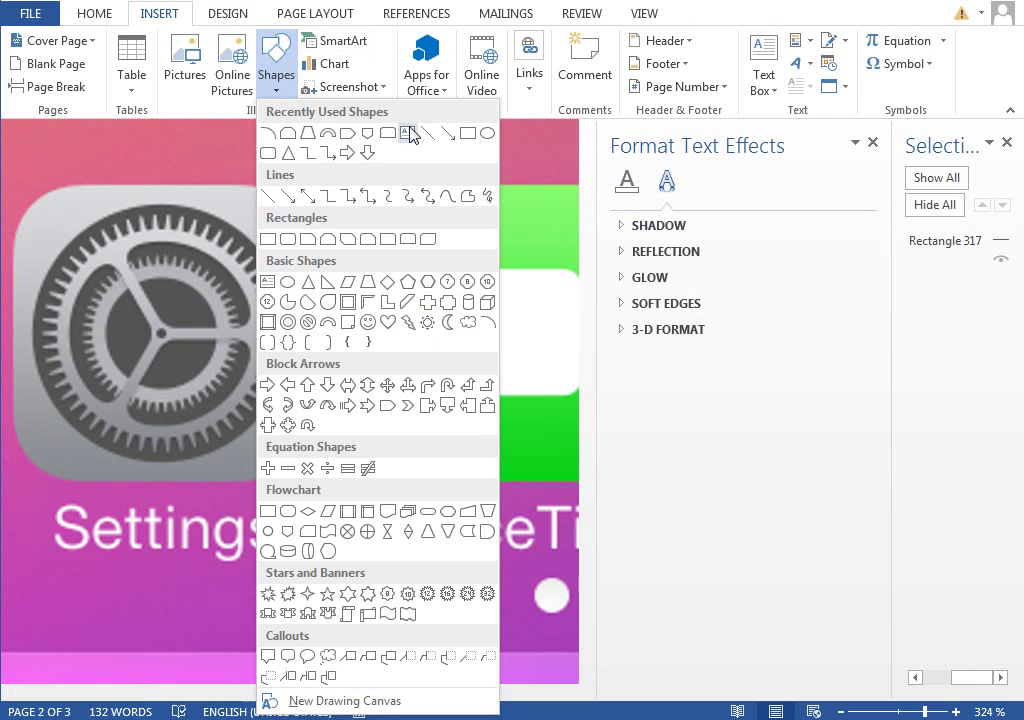
left_click(484, 133)
left_click_drag(31, 207, 282, 460)
left_click_drag(187, 339, 197, 345)
left_click(628, 181)
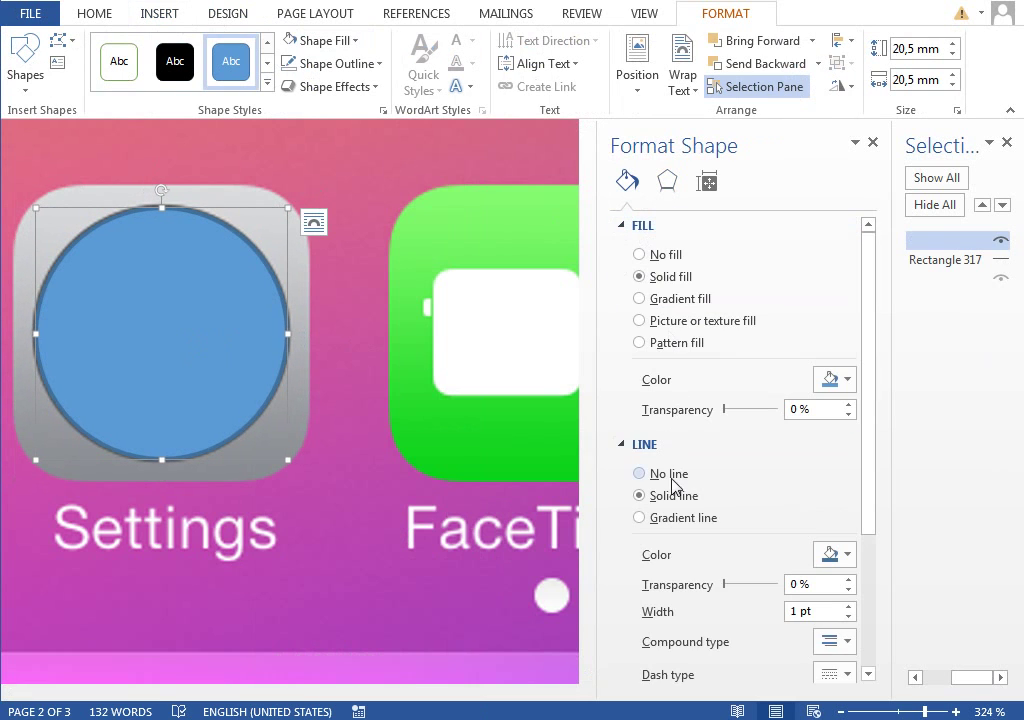
left_click(640, 473)
Shift the circle aside and set both stops of its linear gradient fill to dark grey with 35% brightness
left_click_drag(182, 297, 229, 293)
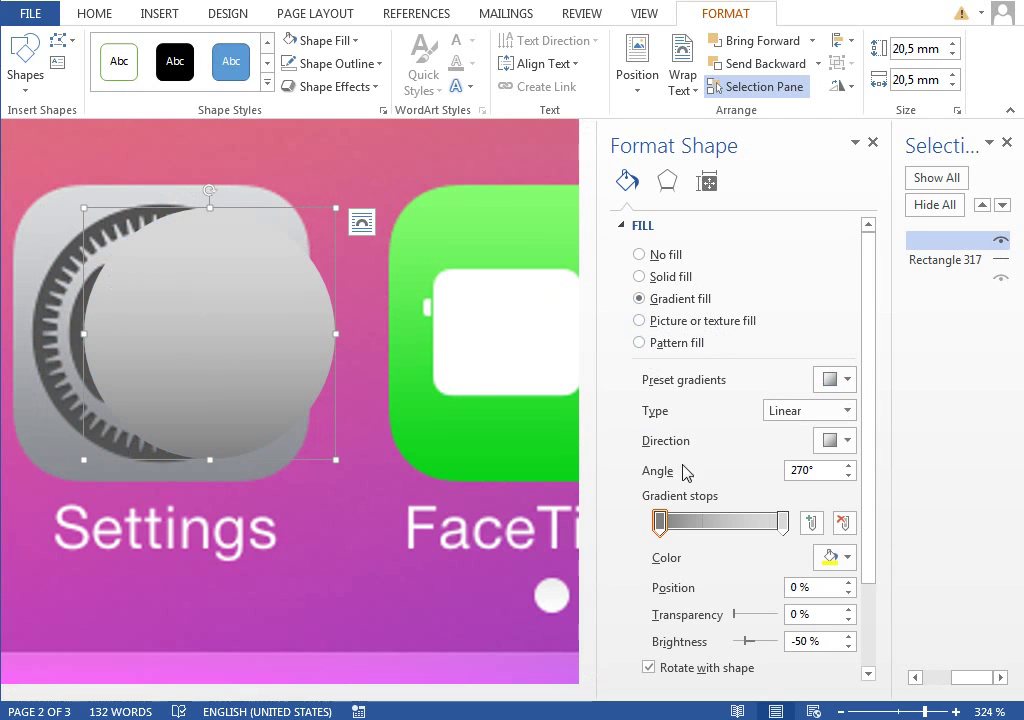
scroll(847, 548, "down", 1)
left_click(784, 446)
left_click(838, 480)
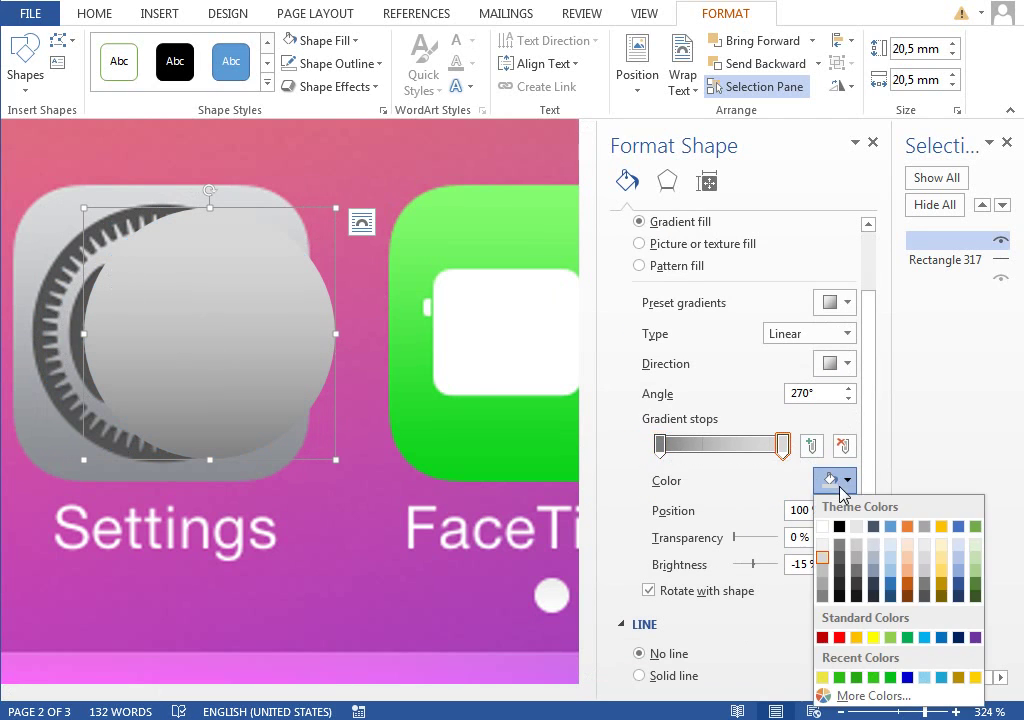
left_click(839, 545)
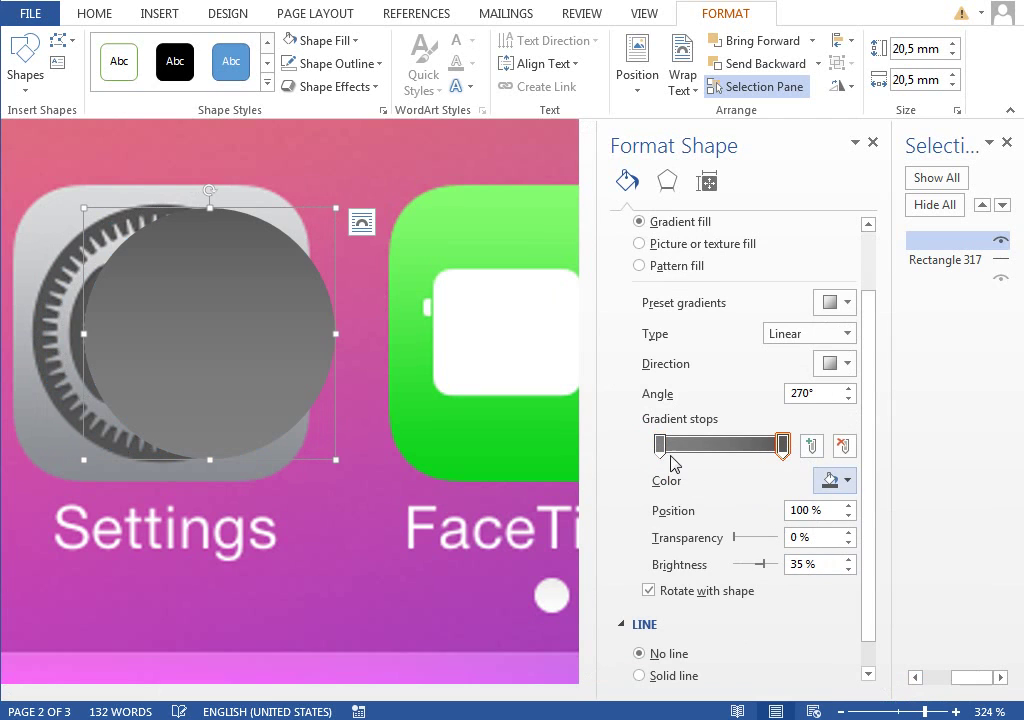
left_click(660, 446)
left_click(832, 480)
left_click(839, 552)
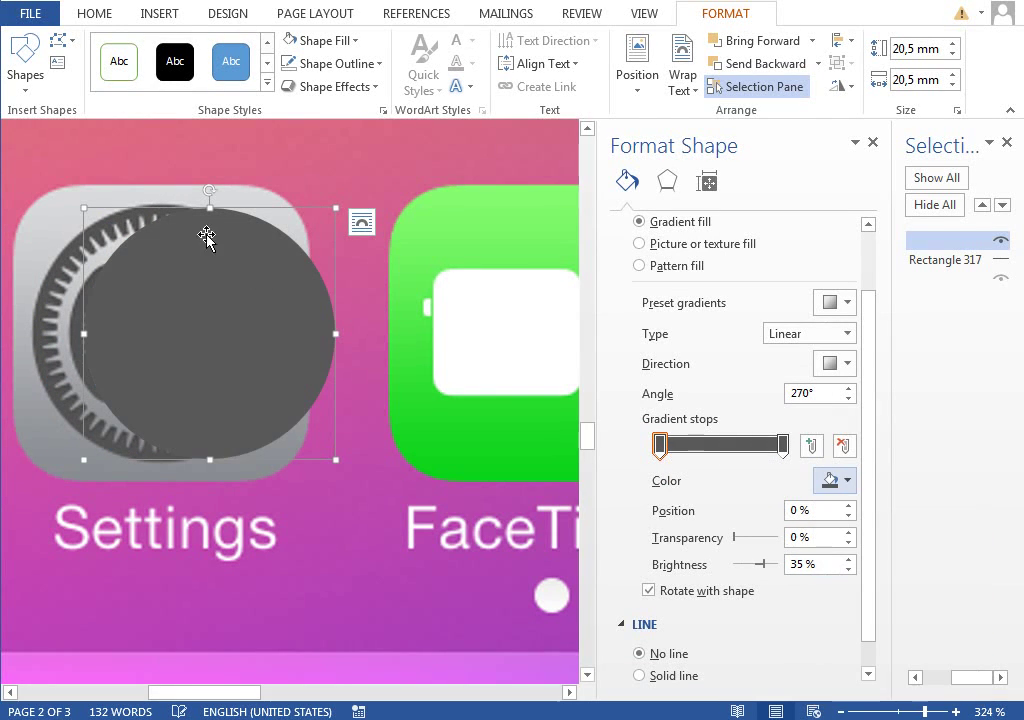
Give the circle's 100% gradient stop a slightly darker custom grey
left_click(784, 446)
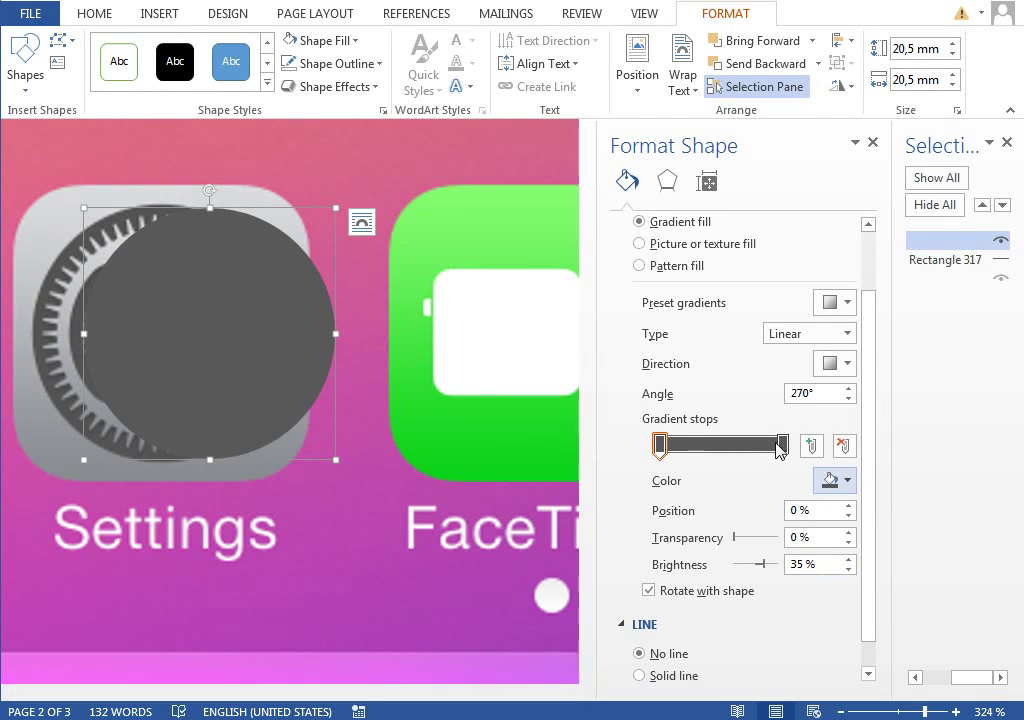
left_click(838, 480)
left_click(868, 695)
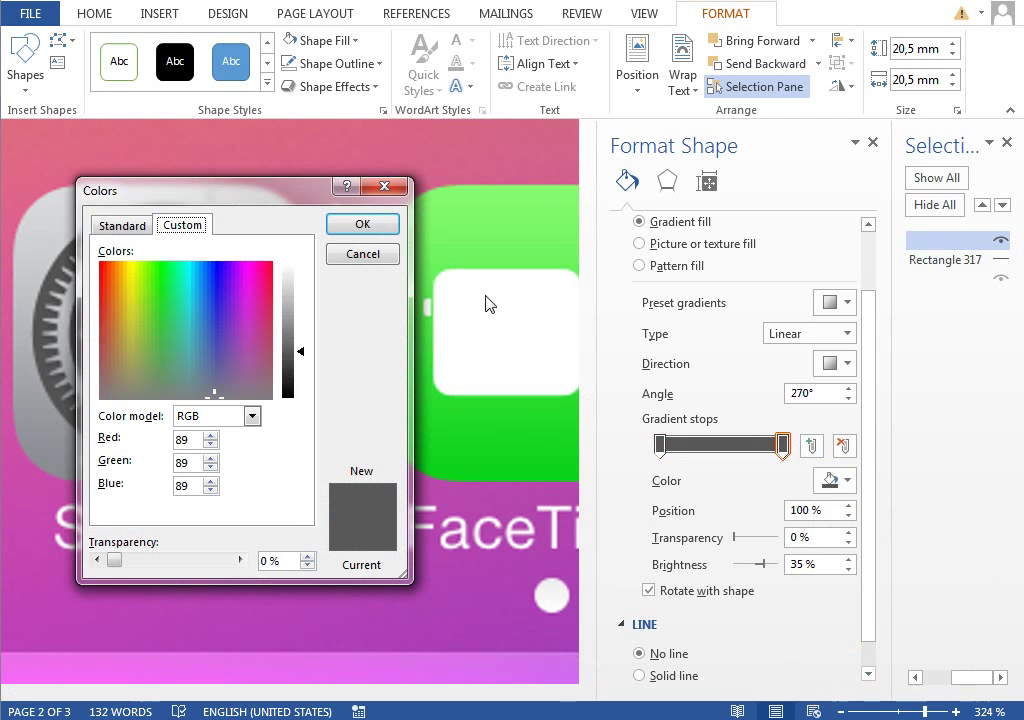
left_click(301, 357)
left_click(362, 224)
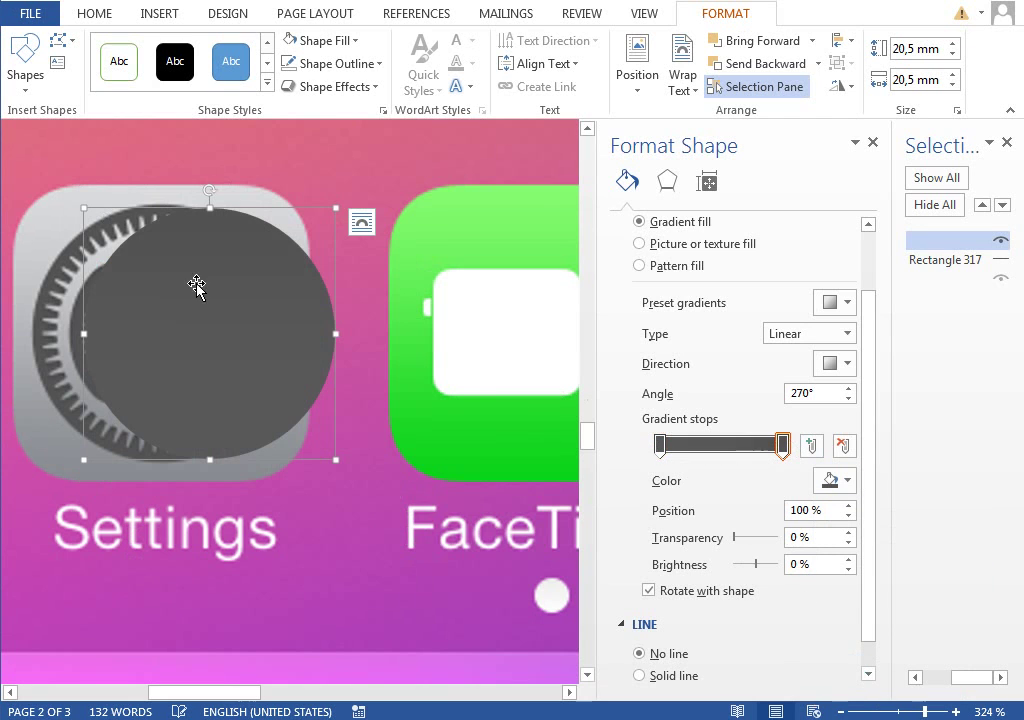
Move the dark circle back over the gear, enlarge it slightly to match the gear's edge, and hide it
left_click_drag(253, 313, 202, 305)
left_click_drag(285, 455, 292, 462)
left_click(1000, 240)
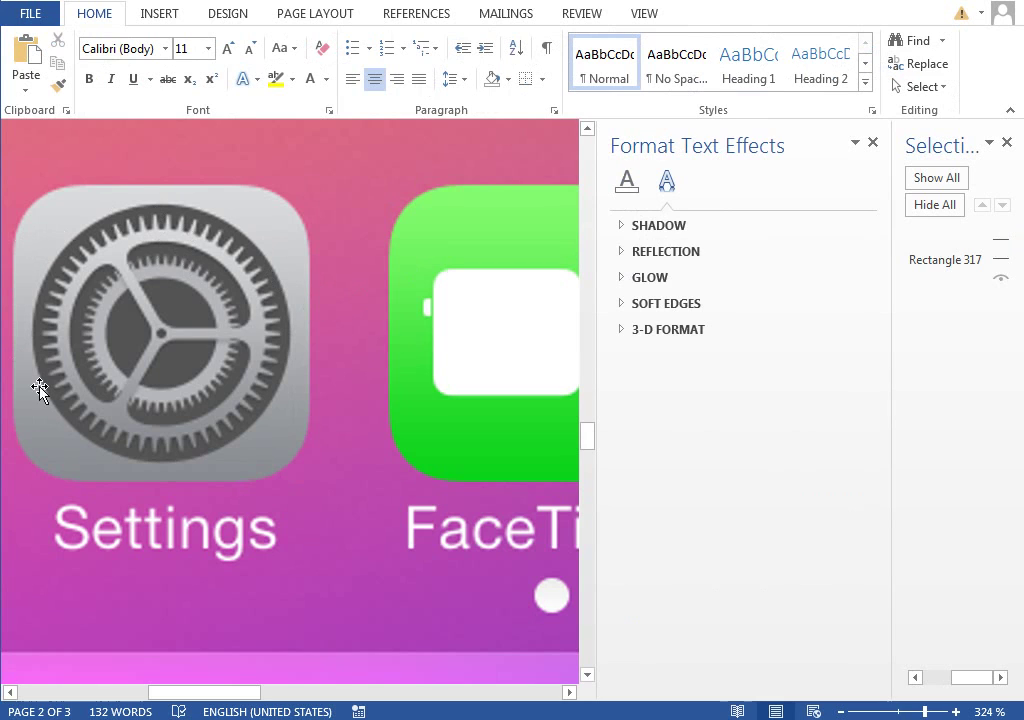
Draw a text box about 24.25 mm square over the Settings icon
left_click(160, 14)
left_click(276, 70)
left_click(400, 134)
left_click_drag(57, 153, 356, 388)
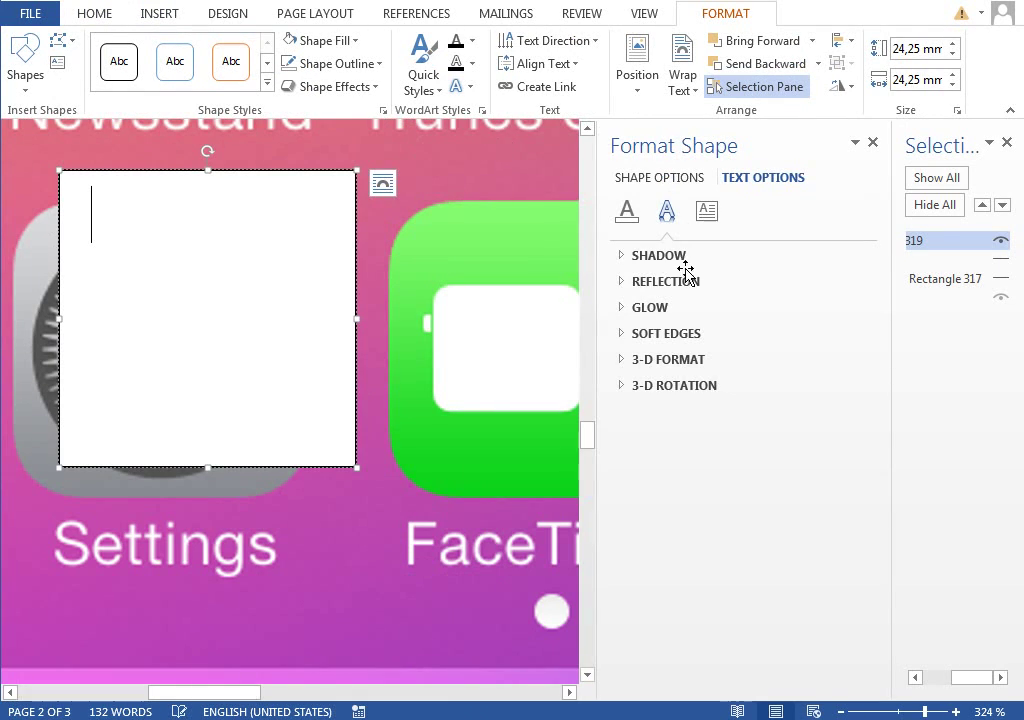
Set the text box's left, right, top and bottom margins to 0 mm
left_click(706, 210)
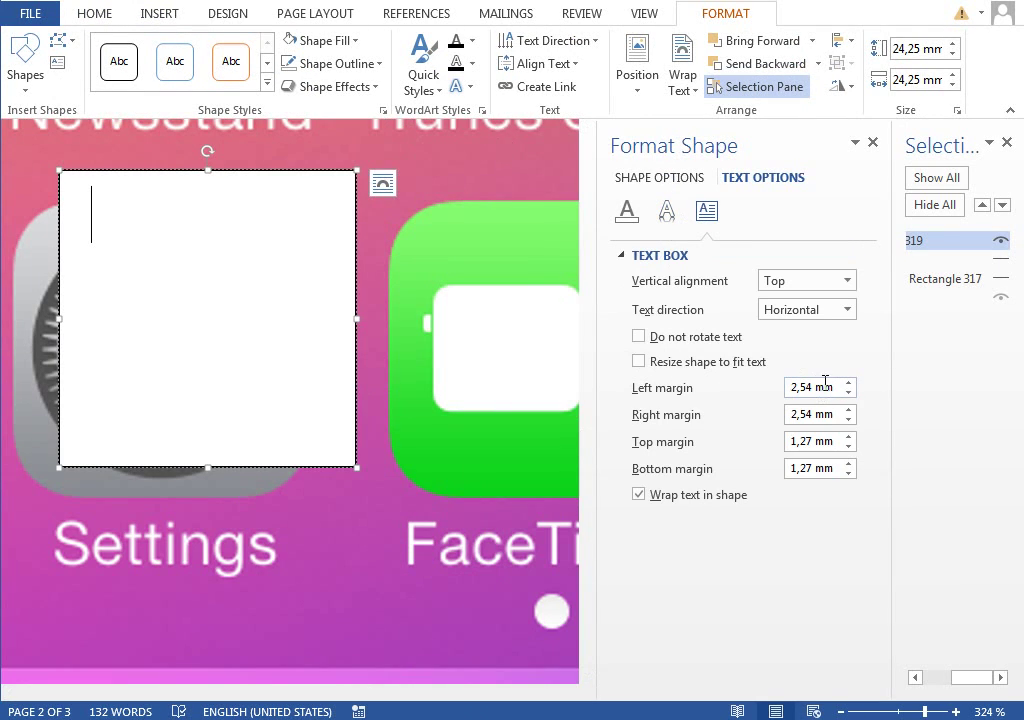
left_click_drag(827, 385, 768, 385)
type("0")
key("Tab")
key("0")
key("Tab")
key("0")
key("Tab")
key("0")
key("Tab")
Remove the text box's fill and outline
left_click(174, 215)
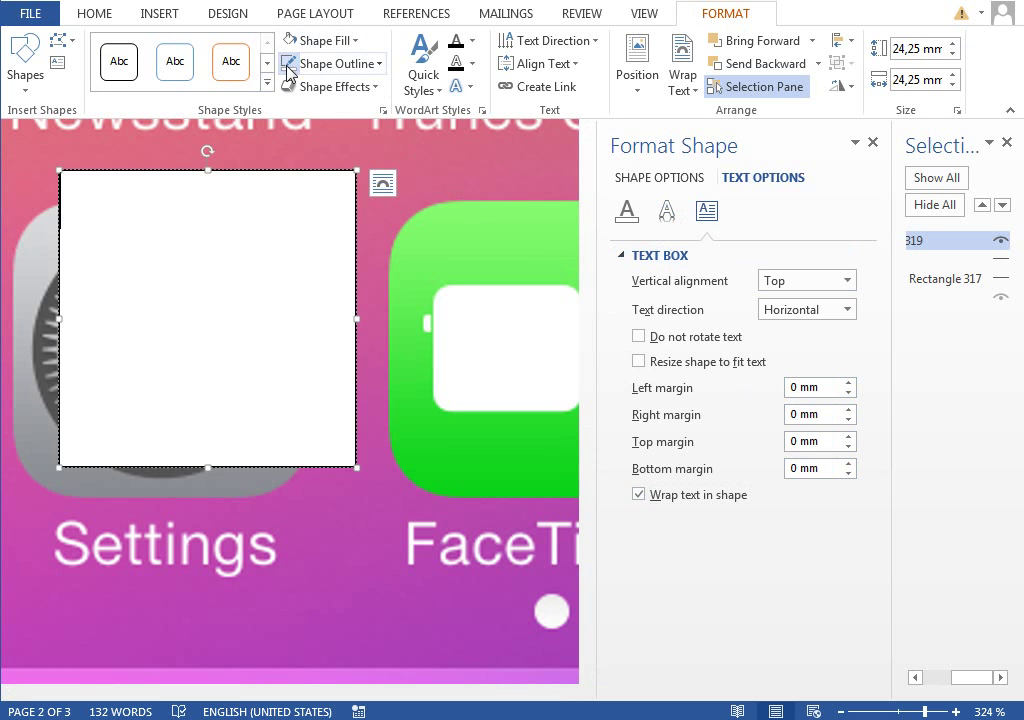
left_click(320, 40)
left_click(318, 256)
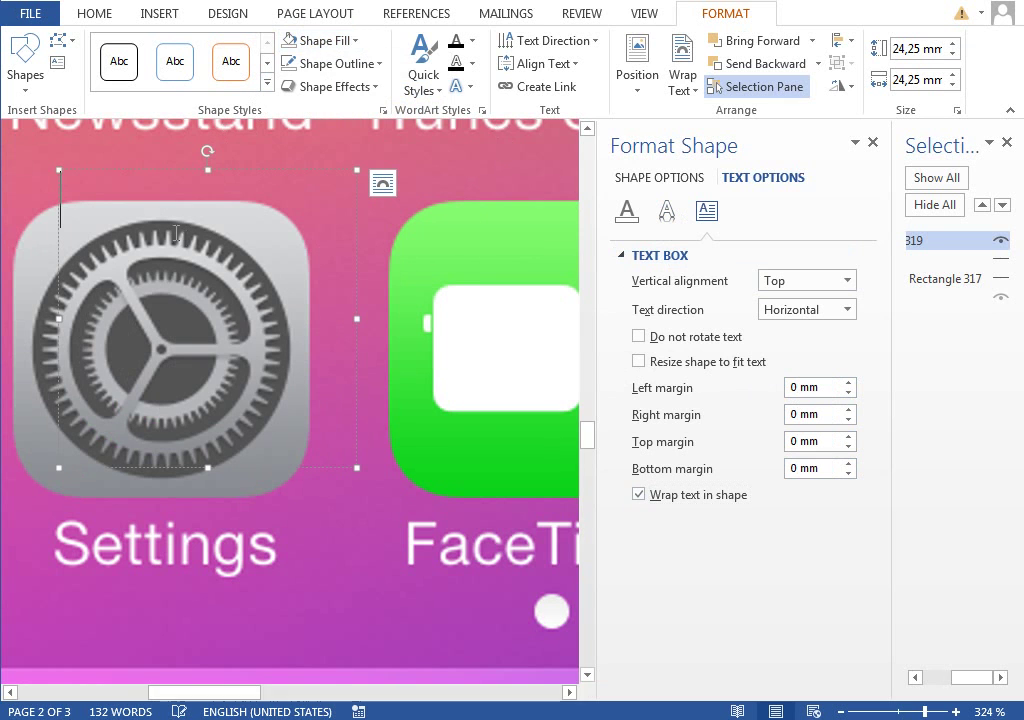
Insert the solid upward-pointing triangle symbol from the Wingdings 3 font into the text box
left_click(159, 13)
left_click(903, 63)
left_click(898, 598)
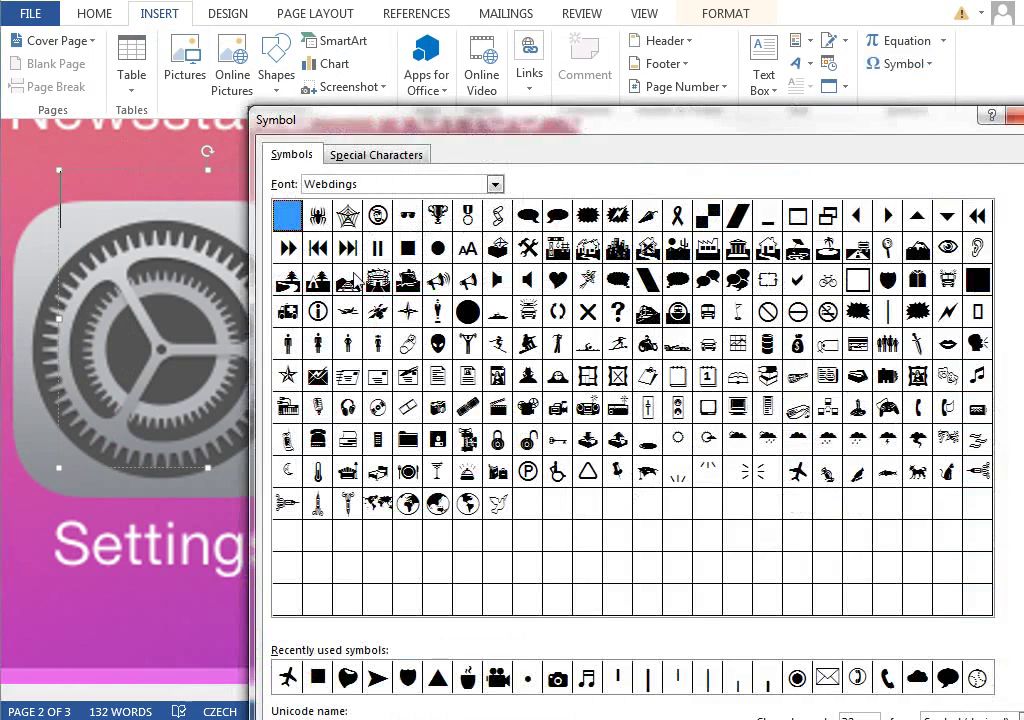
left_click(380, 186)
left_click(494, 184)
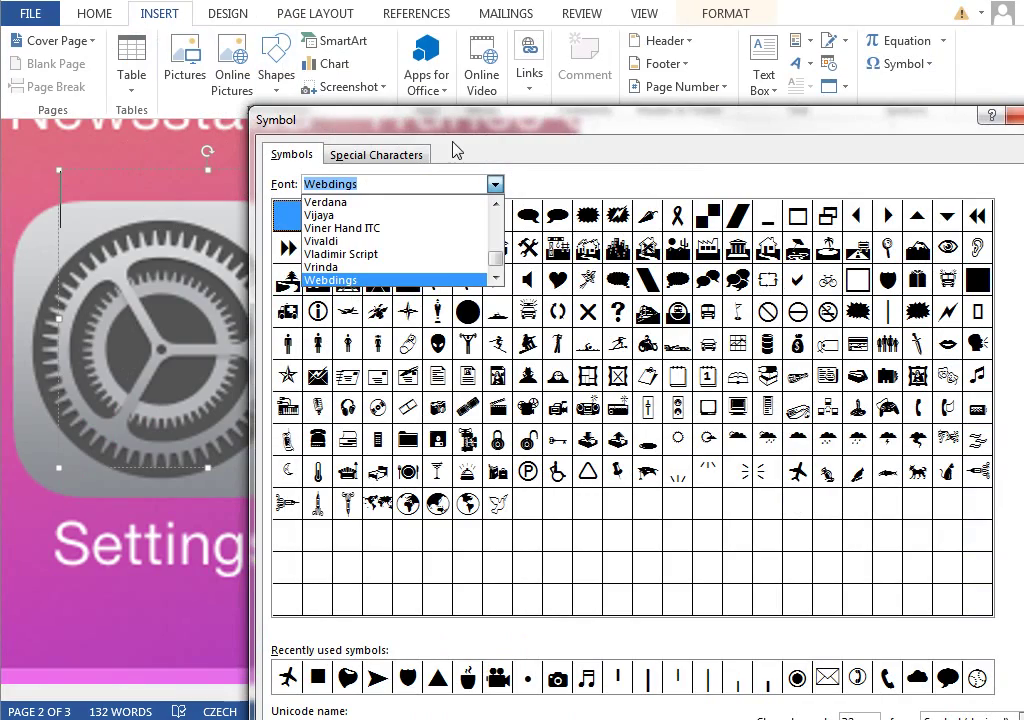
key("Up")
key("Return")
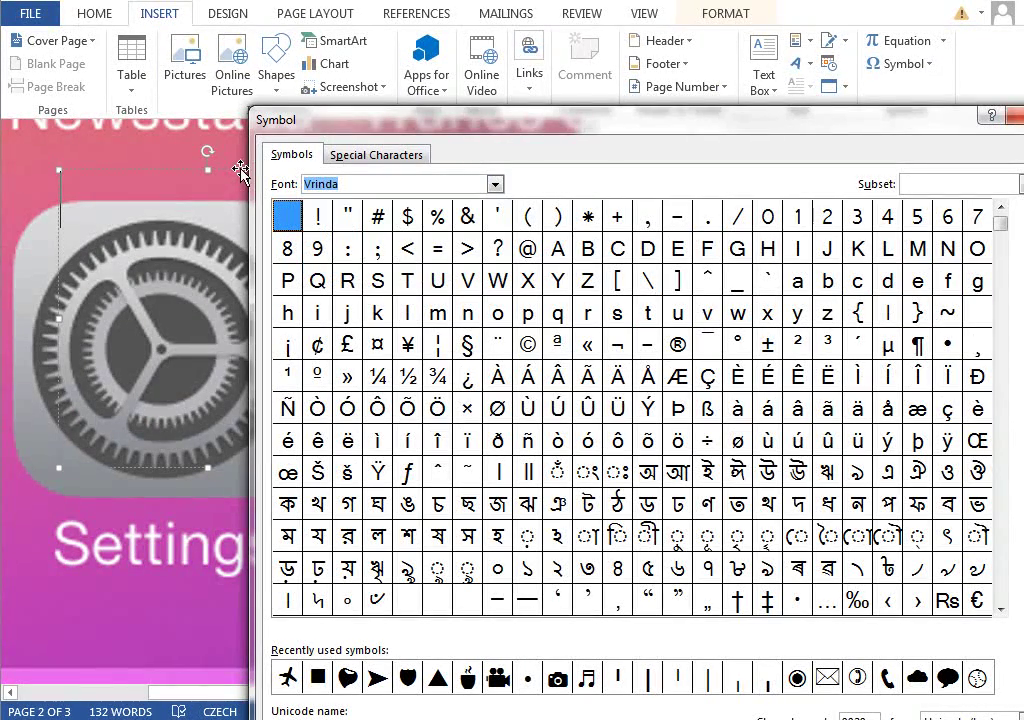
type("win")
key("Down")
key("Return")
key("Down")
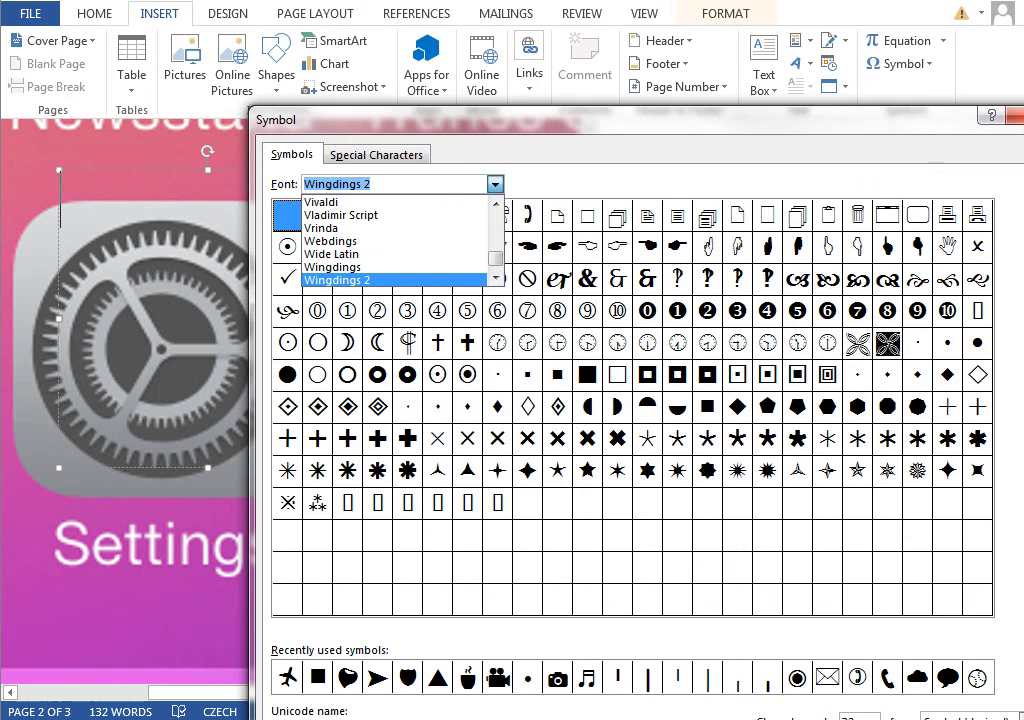
key("Down")
key("Return")
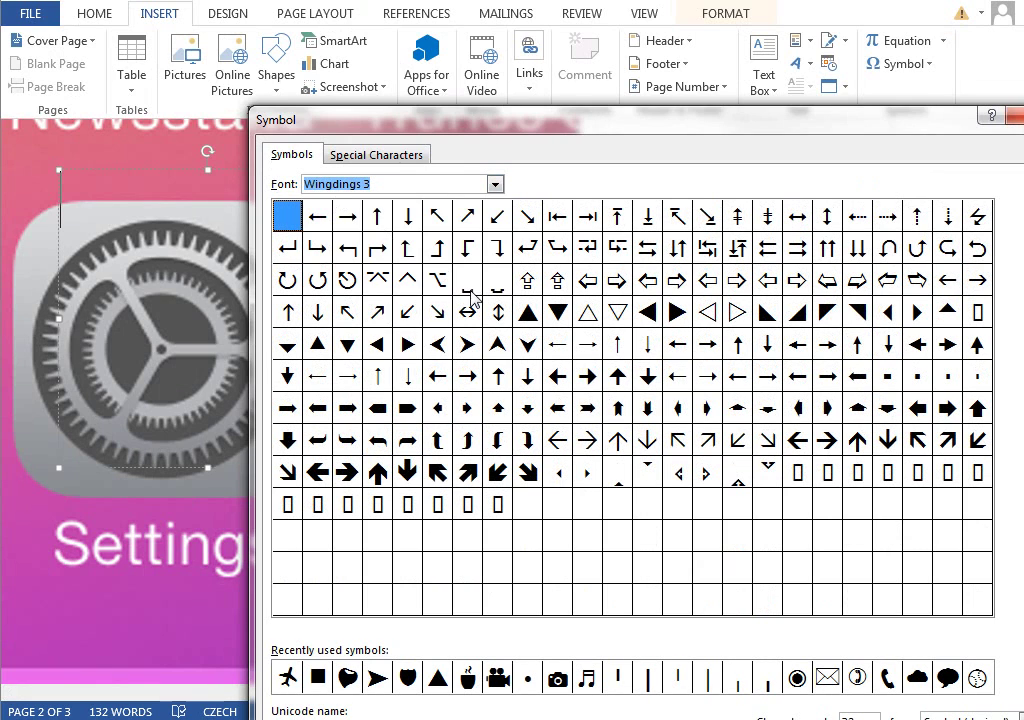
double_click(528, 314)
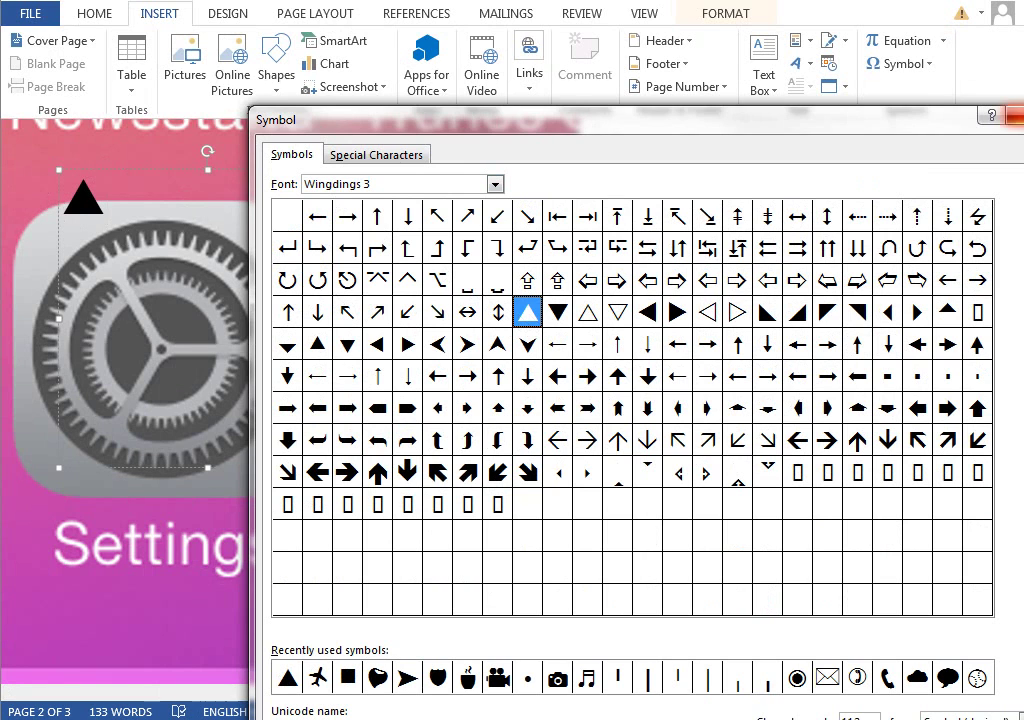
key("Escape")
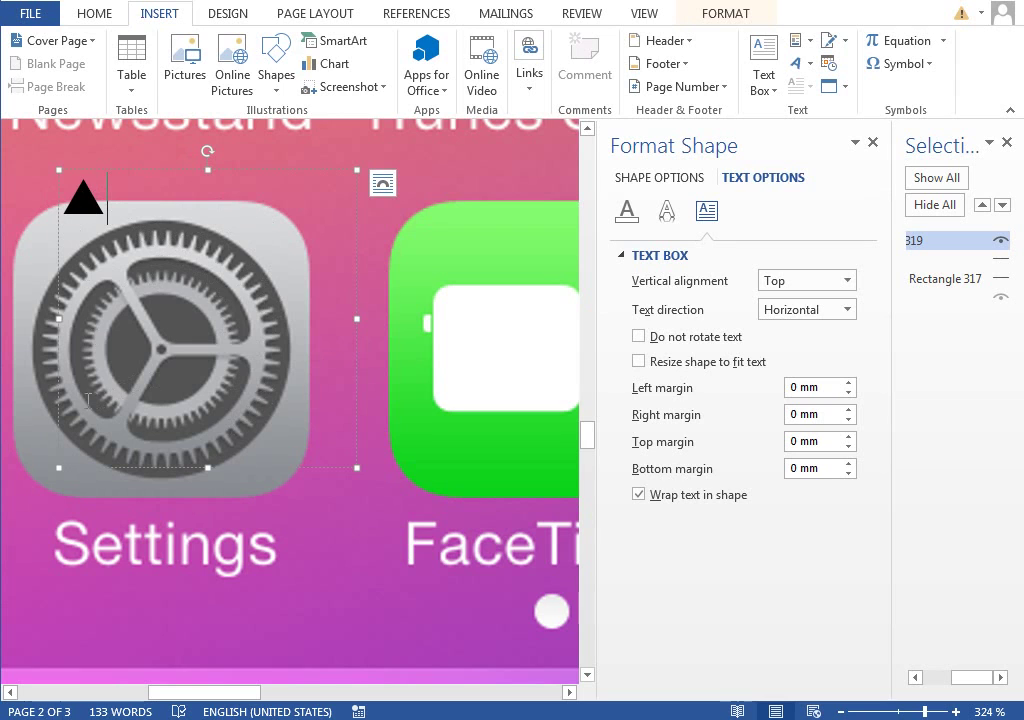
Narrow the triangle symbol by setting its character scale to 30%
left_click_drag(112, 207, 89, 169)
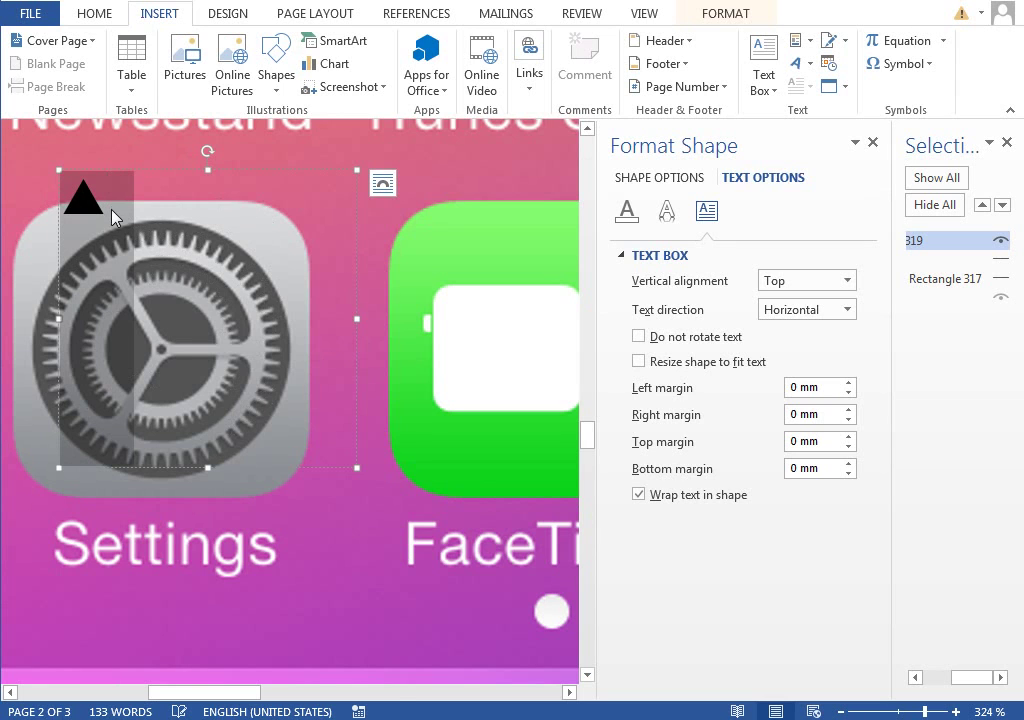
left_click(90, 13)
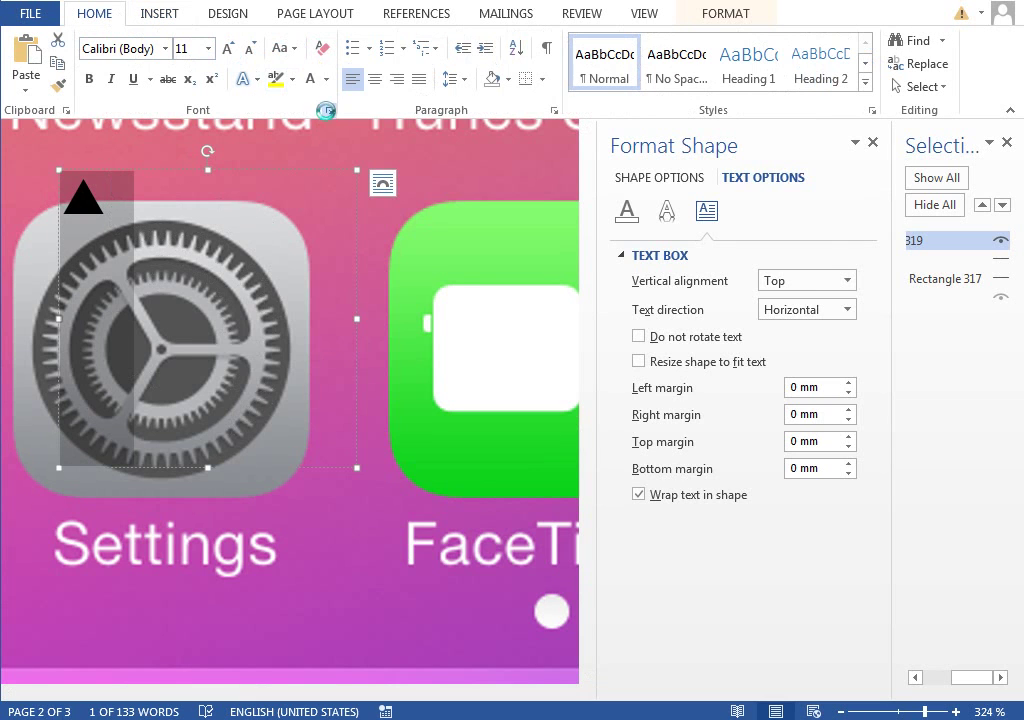
left_click(328, 111)
type("30")
key("Return")
left_click(69, 224)
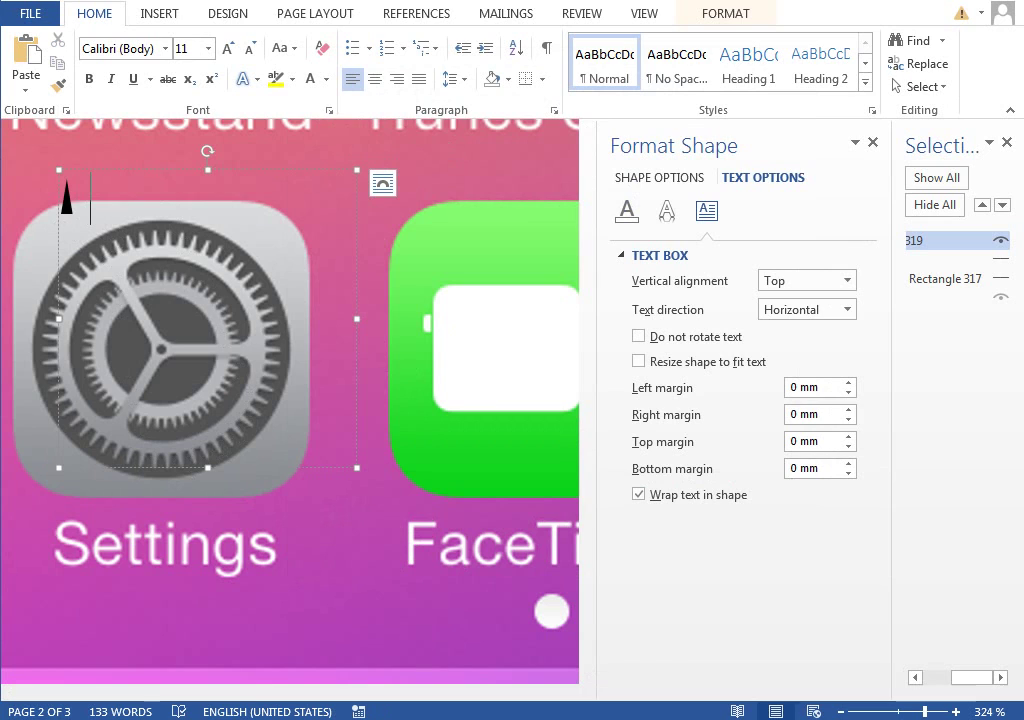
Copy the narrow triangle together with its spacing and paste it repeatedly until five rows fill the text box
key("shift+Left")
key("shift+Left")
key("shift+Left")
key("shift+Left")
key("shift+Left")
key("shift+Left")
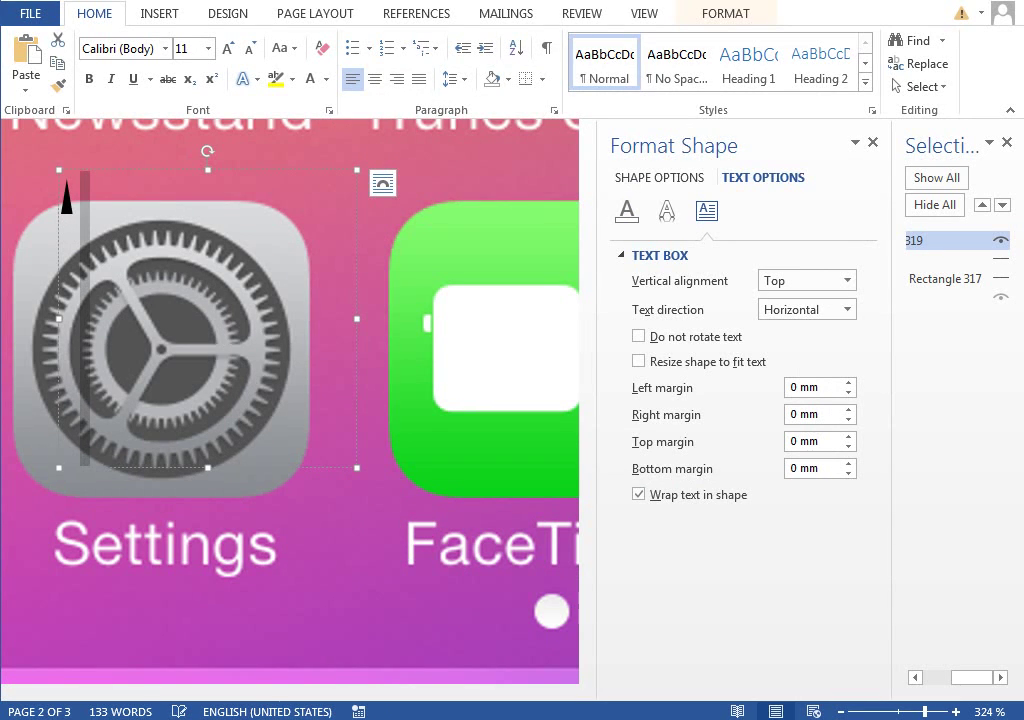
key("shift+Right")
key("shift+Left")
key("Left")
key("shift+End")
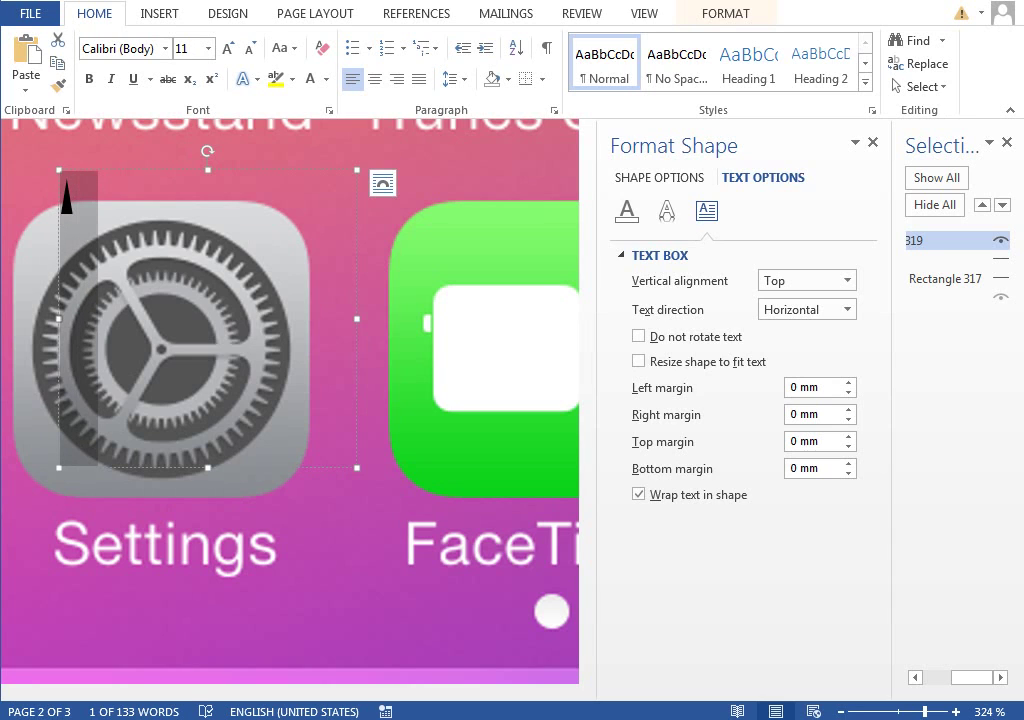
key("ctrl+c")
key("Right")
key("ctrl+v")
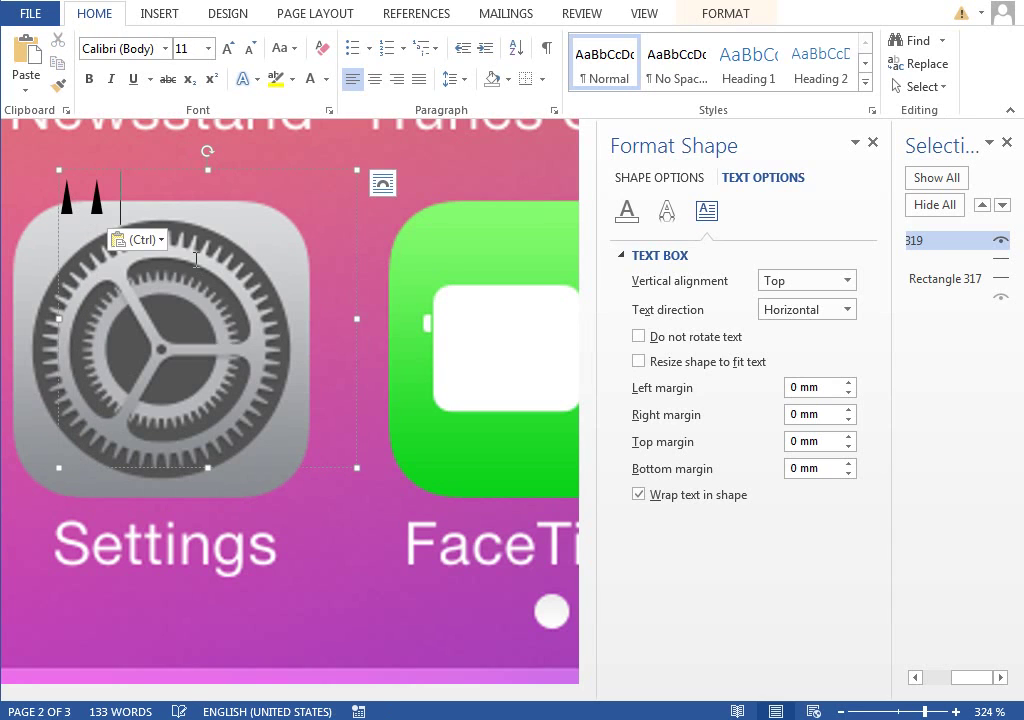
key("ctrl+v")
key("ctrl+v")
key("ctrl+v")
key("ctrl+v")
key("ctrl+v")
key("ctrl+v")
key("ctrl+v")
key("ctrl+v")
key("ctrl+v")
key("ctrl+v")
key("ctrl+v")
key("ctrl+v")
key("ctrl+v")
key("ctrl+v")
key("ctrl+v")
key("ctrl+v")
key("ctrl+v")
key("ctrl+v")
key("ctrl+v")
key("ctrl+v")
key("ctrl+v")
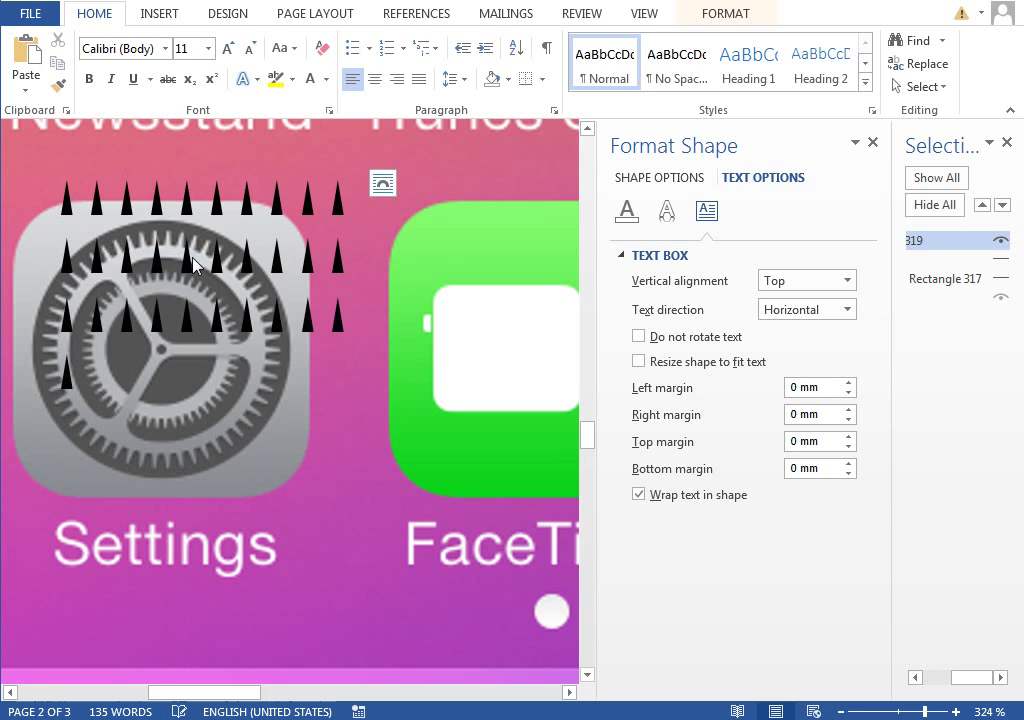
key("ctrl+v")
key("ctrl+v")
key("ctrl+v")
key("ctrl+v")
key("ctrl+v")
key("ctrl+v")
key("ctrl+v")
key("ctrl+v")
key("ctrl+v")
key("ctrl+v")
key("ctrl+v")
key("ctrl+v")
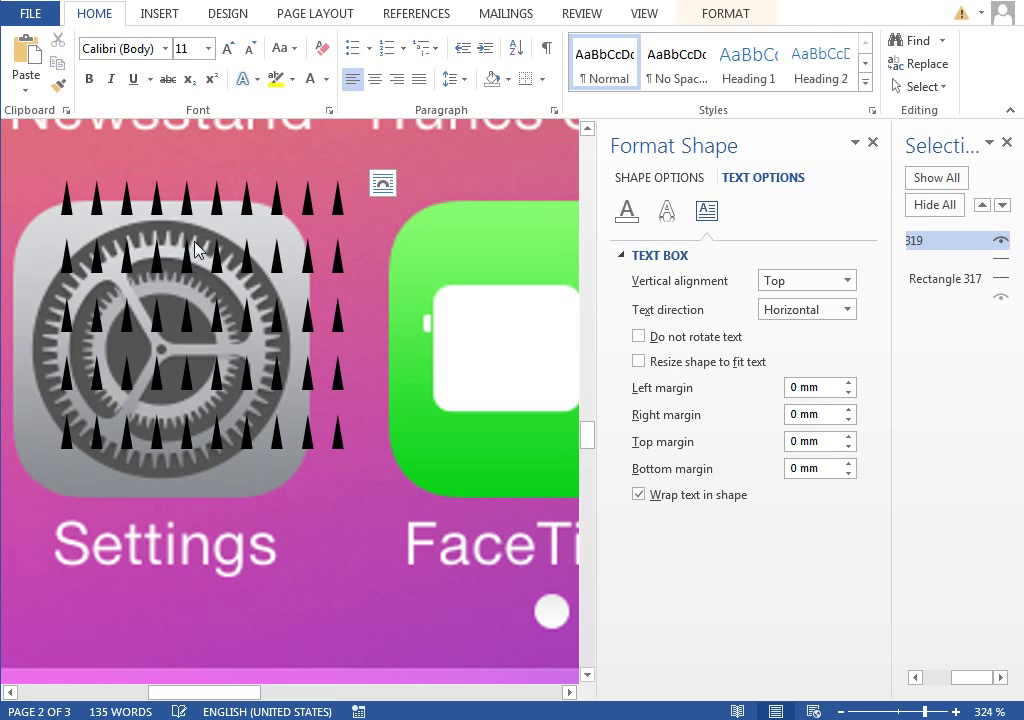
Bend the rows of triangles into a ring with the circular Follow Path text transform
left_click(214, 172)
key("ctrl+c")
key("ctrl+v")
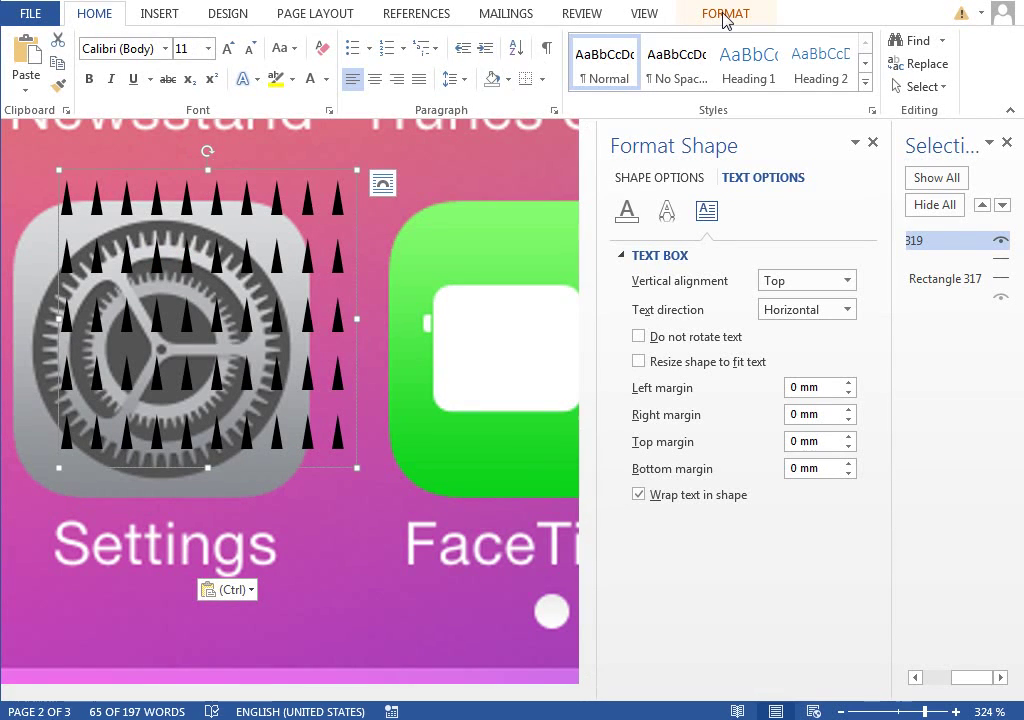
left_click(725, 14)
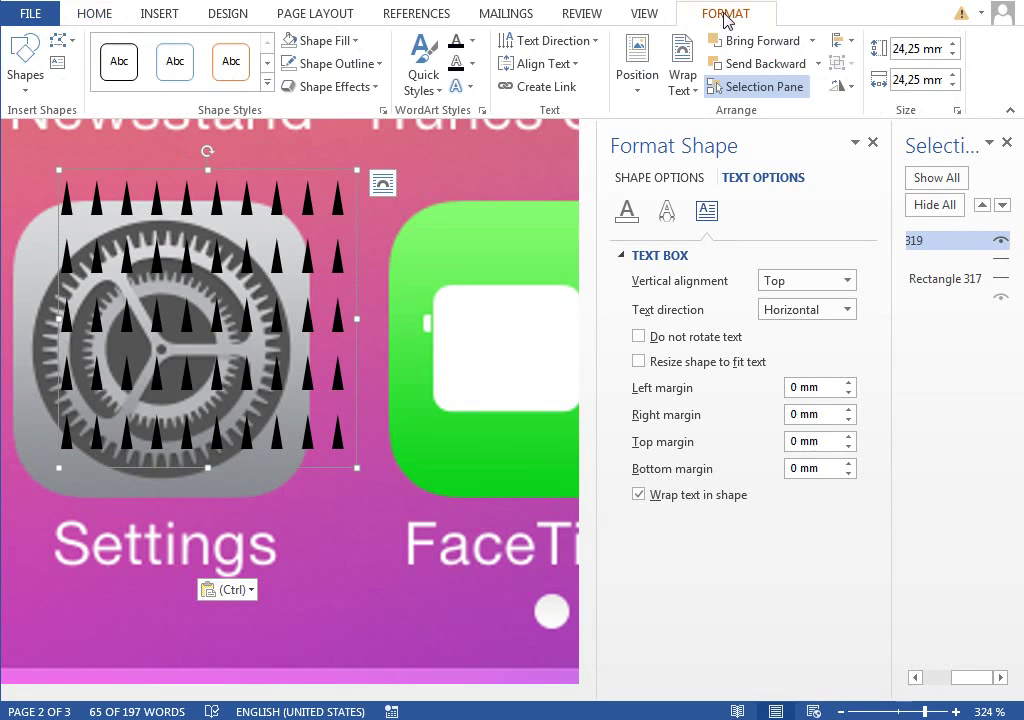
left_click(457, 86)
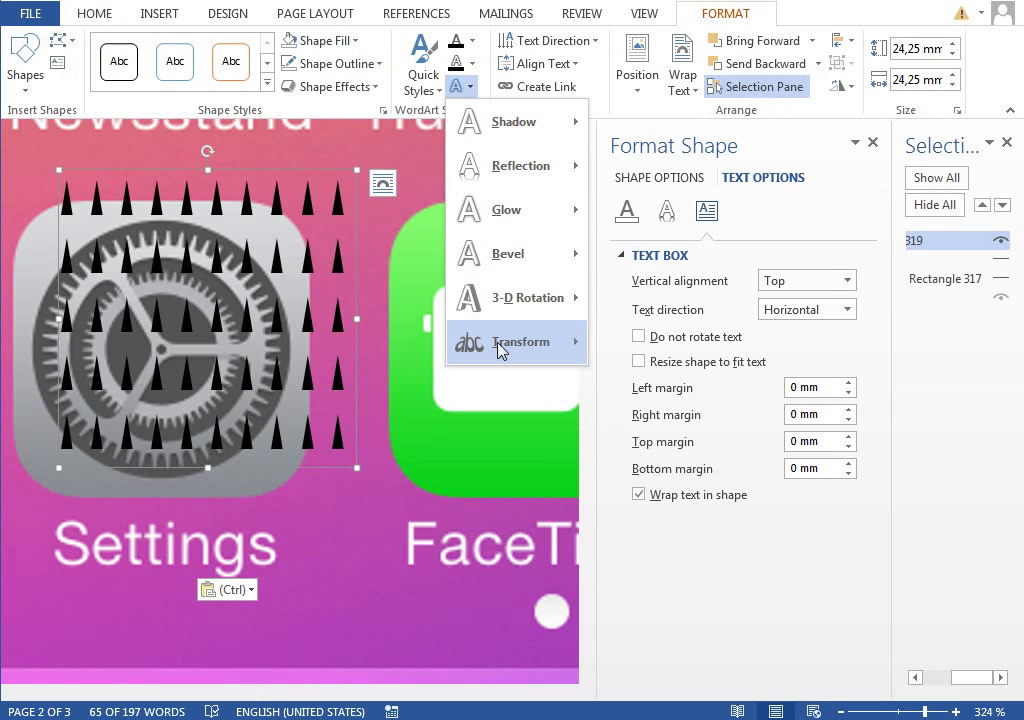
mouse_move(500, 345)
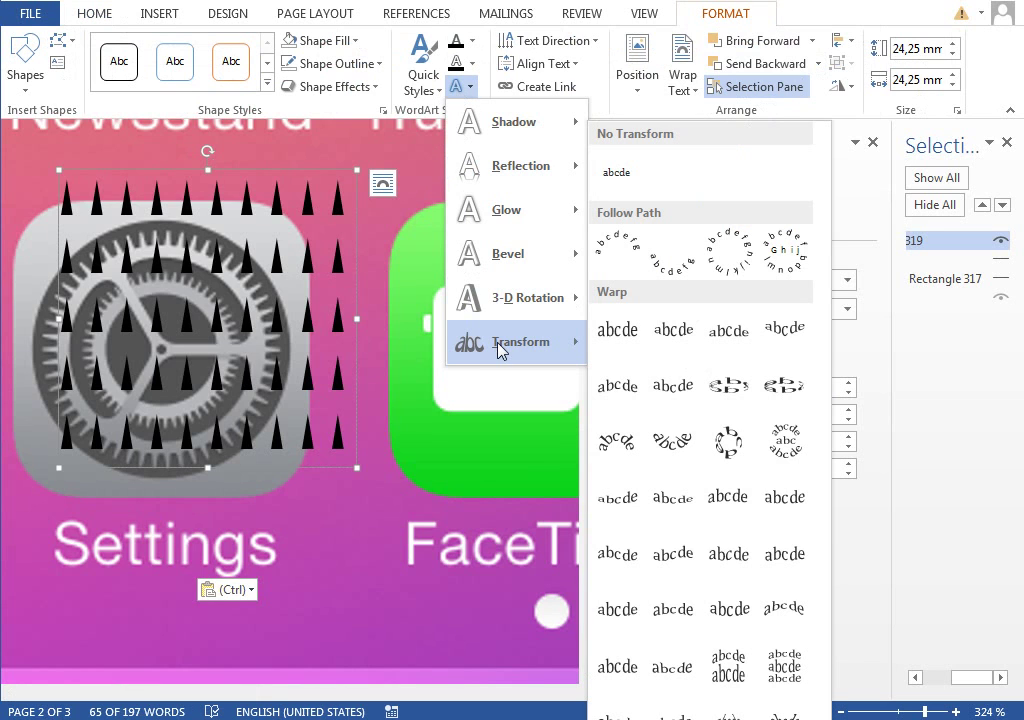
left_click(729, 249)
Move the triangle ring onto the gear's outer teeth and shrink its text box to about 22.12 mm square
left_click_drag(290, 170, 252, 199)
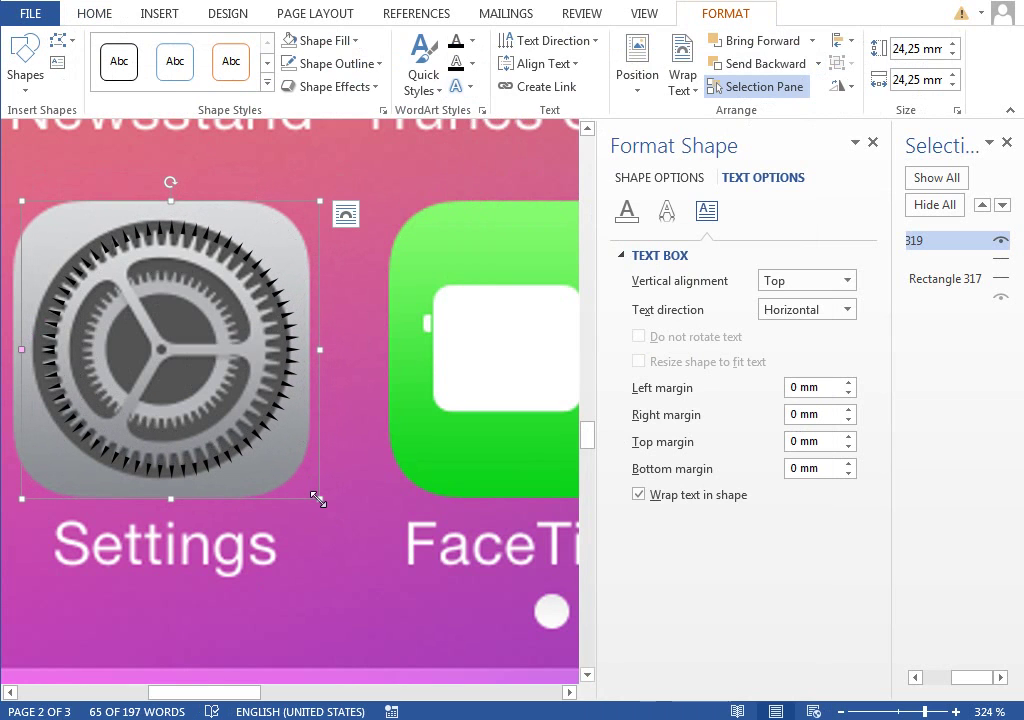
left_click_drag(317, 499, 304, 485)
key("Down")
key("Down")
key("Down")
key("Down")
key("Down")
key("Down")
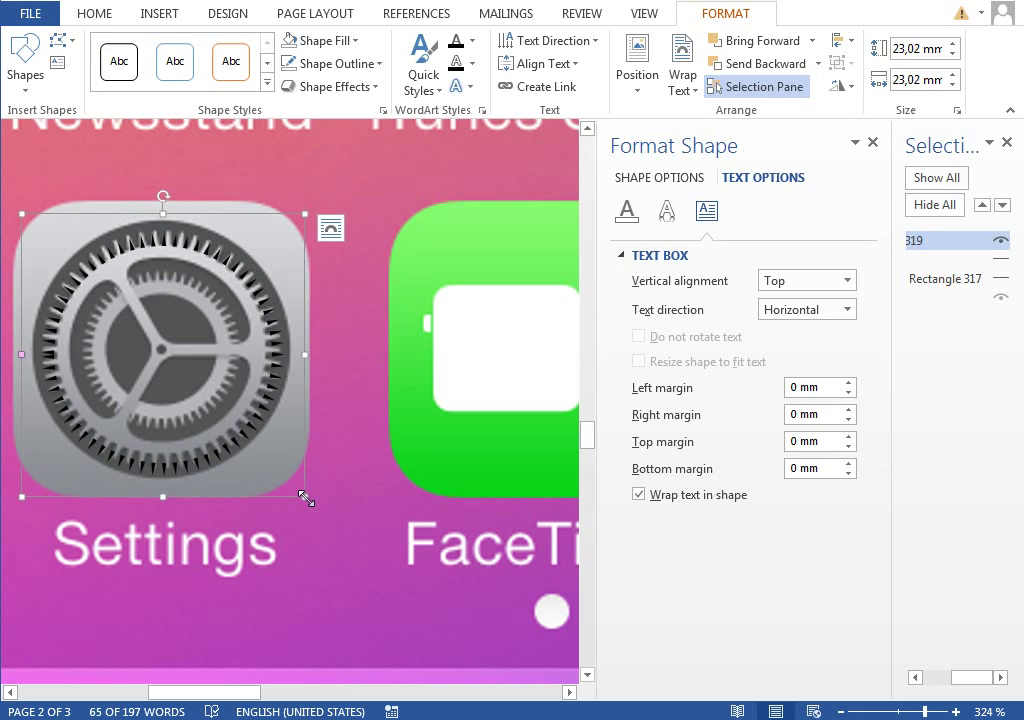
left_click_drag(306, 499, 294, 486)
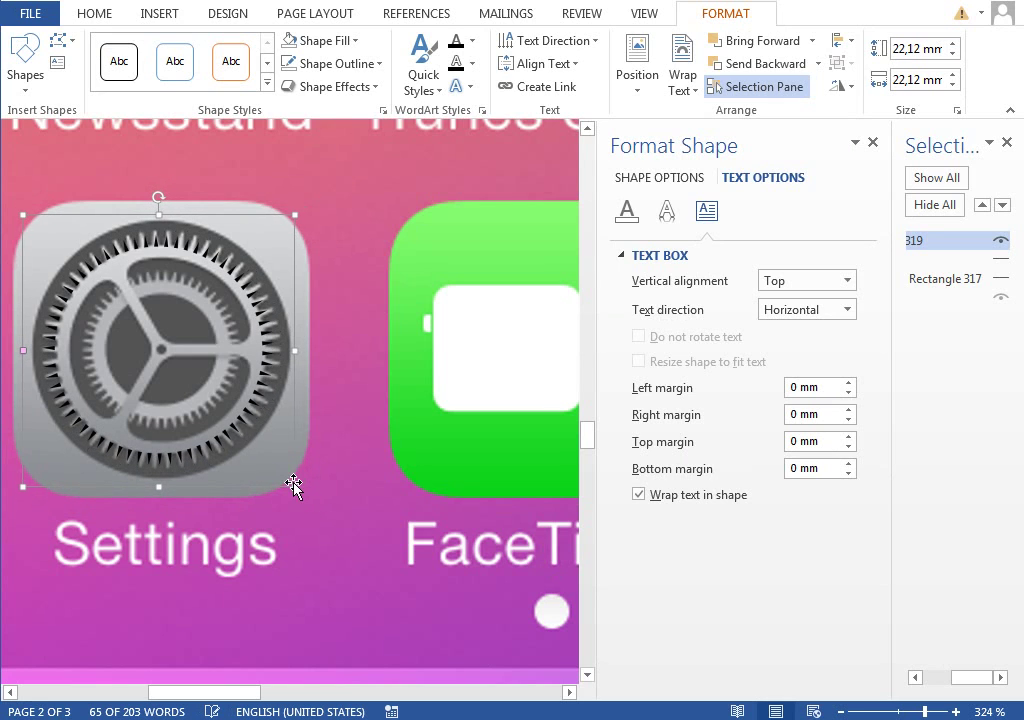
Delete a run of surplus triangles from the text box to leave fewer teeth in the ring
left_click(956, 711)
left_click(956, 711)
left_click(956, 711)
left_click(956, 711)
left_click(956, 711)
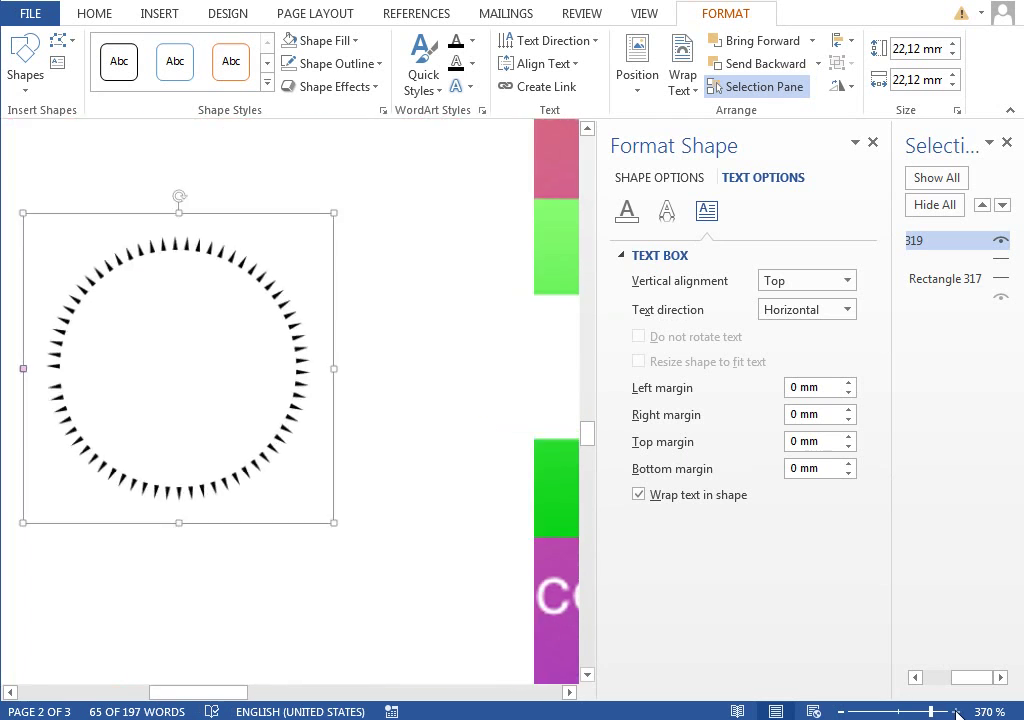
left_click(956, 711)
left_click(137, 268)
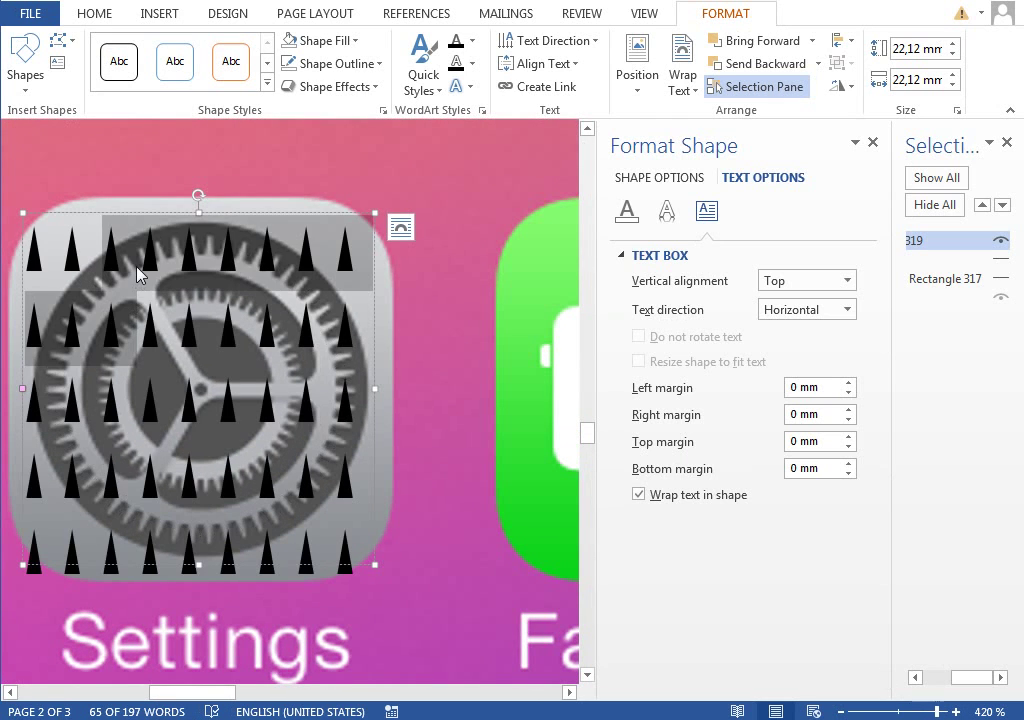
left_click(163, 322)
left_click_drag(148, 326, 191, 397)
key("ctrl+a")
key("Delete")
left_click(233, 214)
key("ctrl+z")
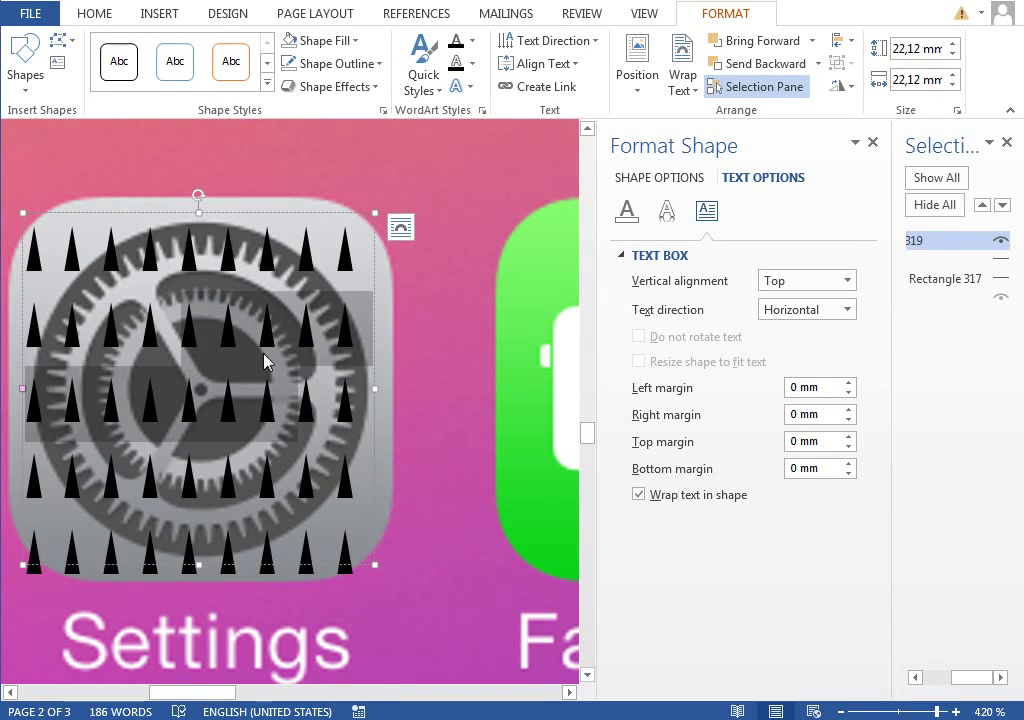
key("Delete")
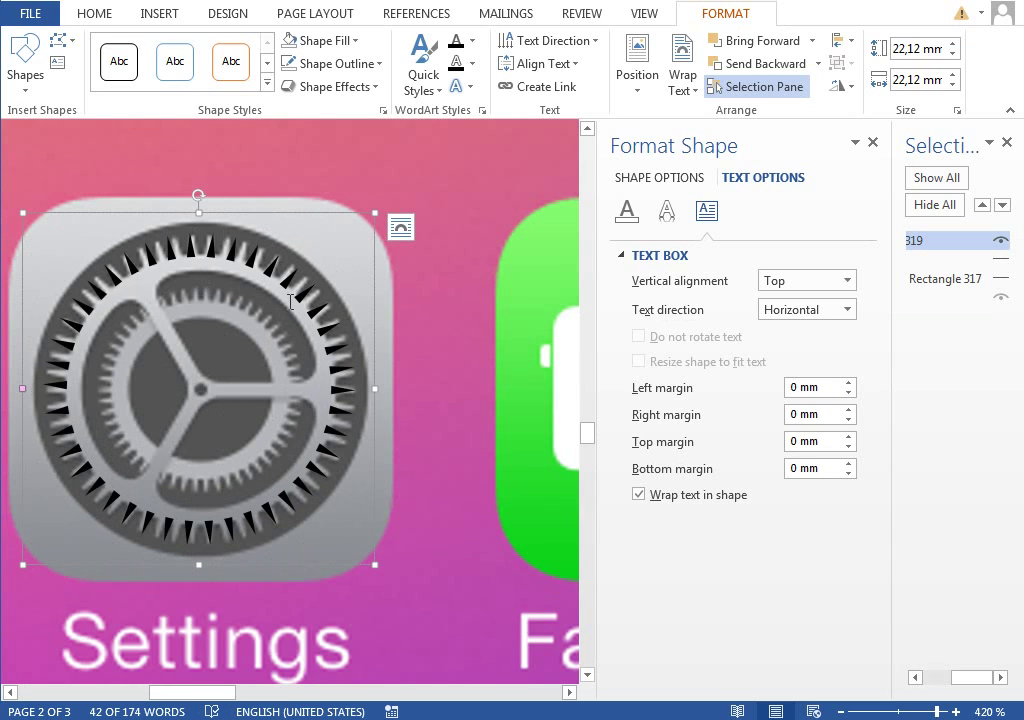
Give the triangles a linear gradient text fill running from white darkened 50% to white darkened 15%
left_click(627, 213)
left_click(645, 329)
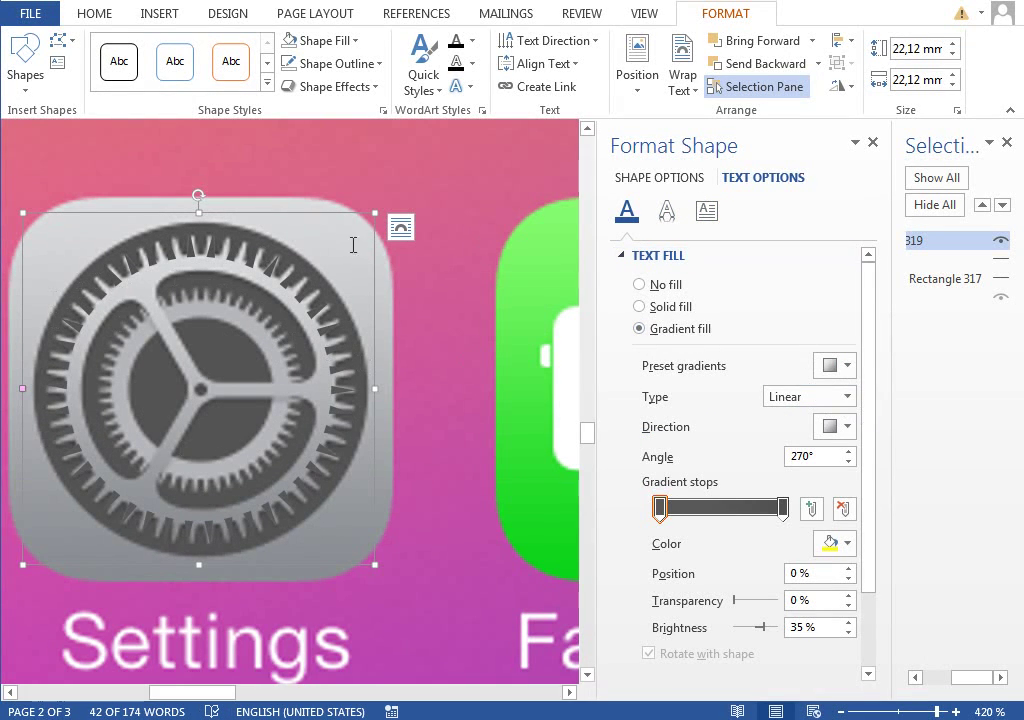
left_click(783, 508)
left_click(830, 543)
left_click(825, 620)
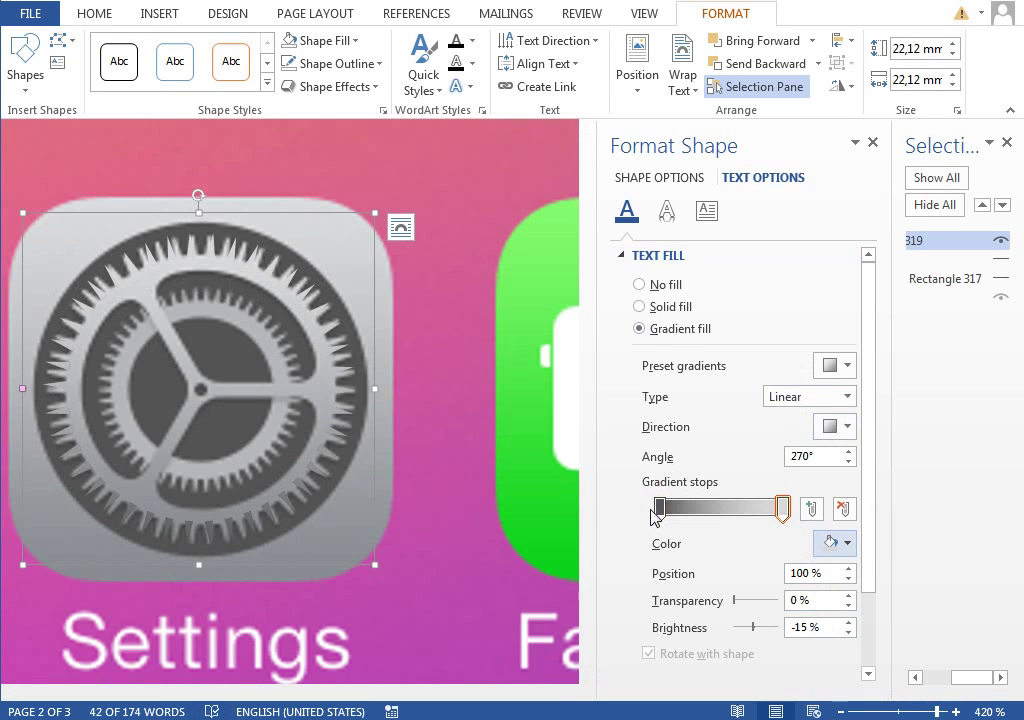
left_click(660, 508)
left_click(847, 543)
left_click(822, 662)
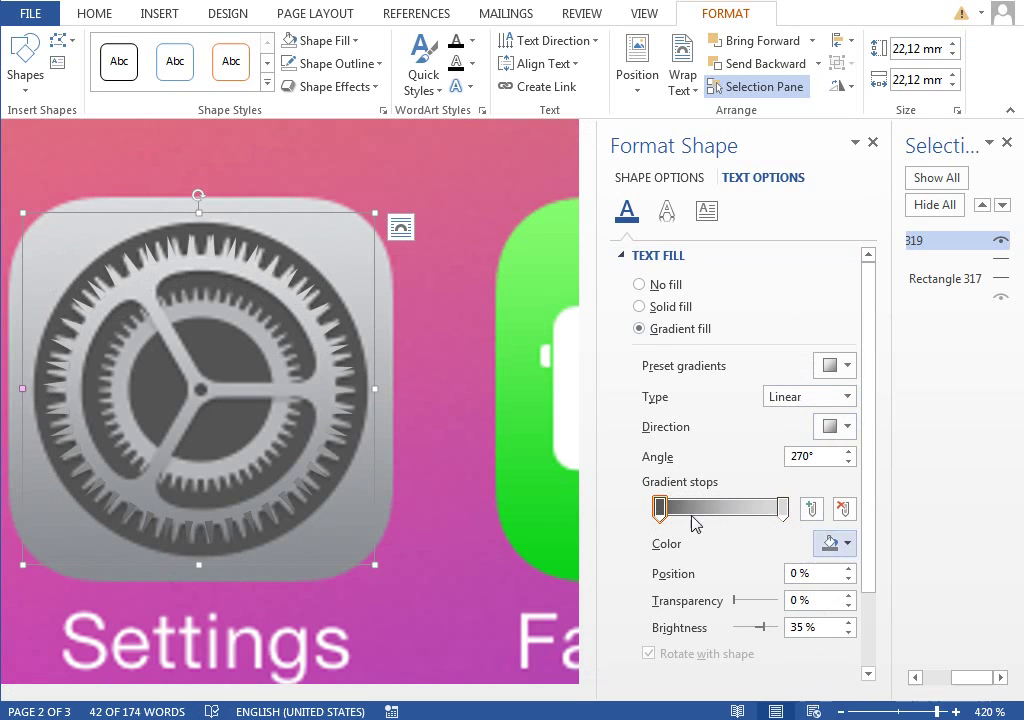
Draw a circle of about 16.19 mm over the gear's inner ring, inside the triangle teeth, and nudge it into place
left_click(166, 22)
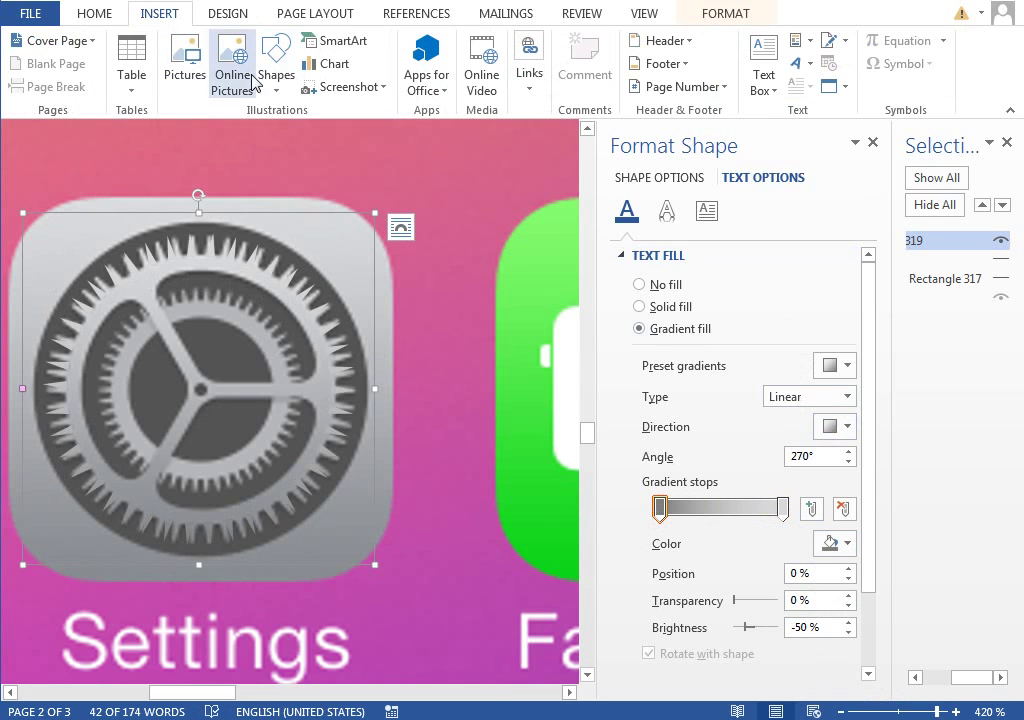
left_click(276, 62)
left_click(484, 136)
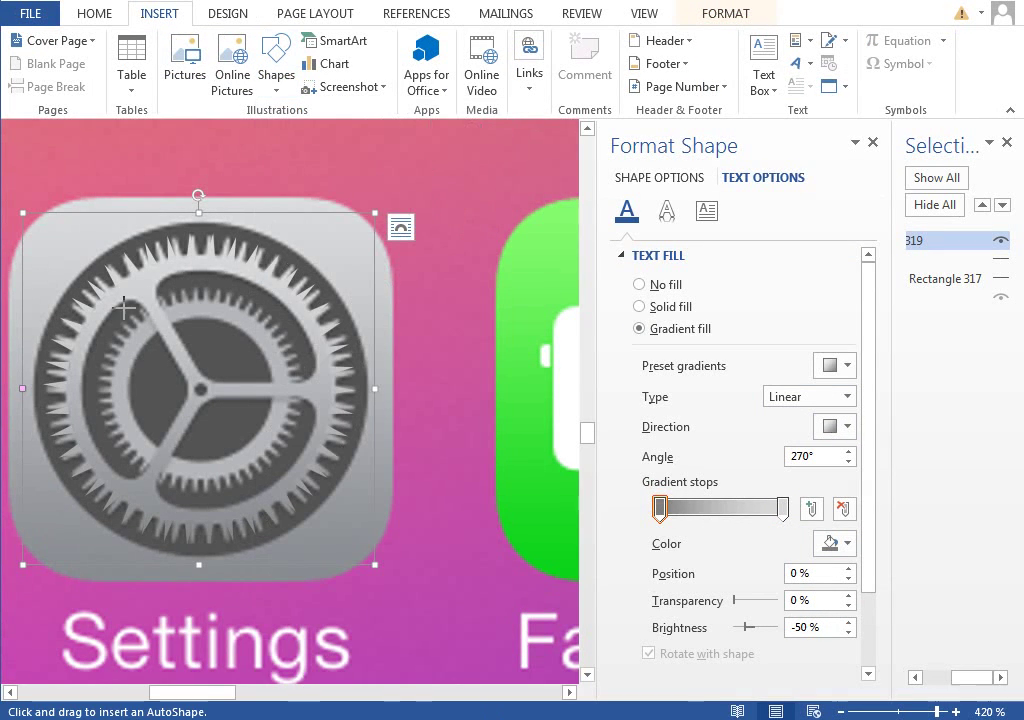
left_click_drag(79, 265, 335, 458)
key("Up")
key("Up")
key("Left")
key("Left")
key("Left")
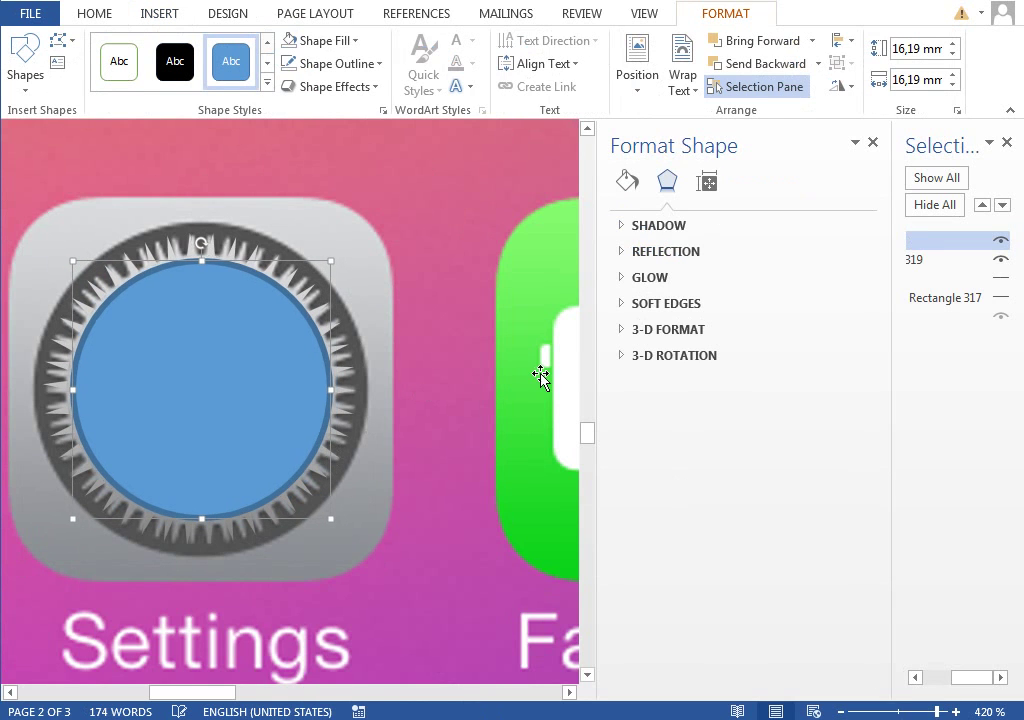
Remove the circle's fill and change its outline to a gradient line
left_click(627, 181)
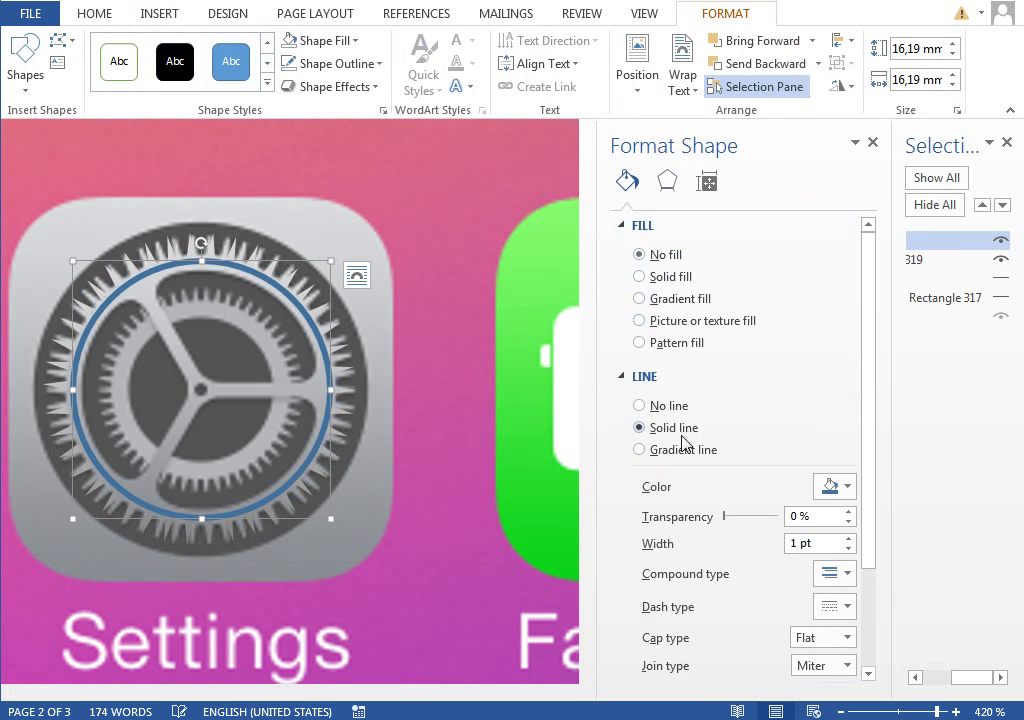
left_click_drag(761, 628, 756, 653)
scroll(777, 543, "down", 1)
left_click_drag(752, 549, 753, 601)
scroll(793, 539, "down", 3)
Color the circle outline's first gradient stop white darkened 15% and its last stop white darkened 50%
left_click(783, 310)
left_click(838, 344)
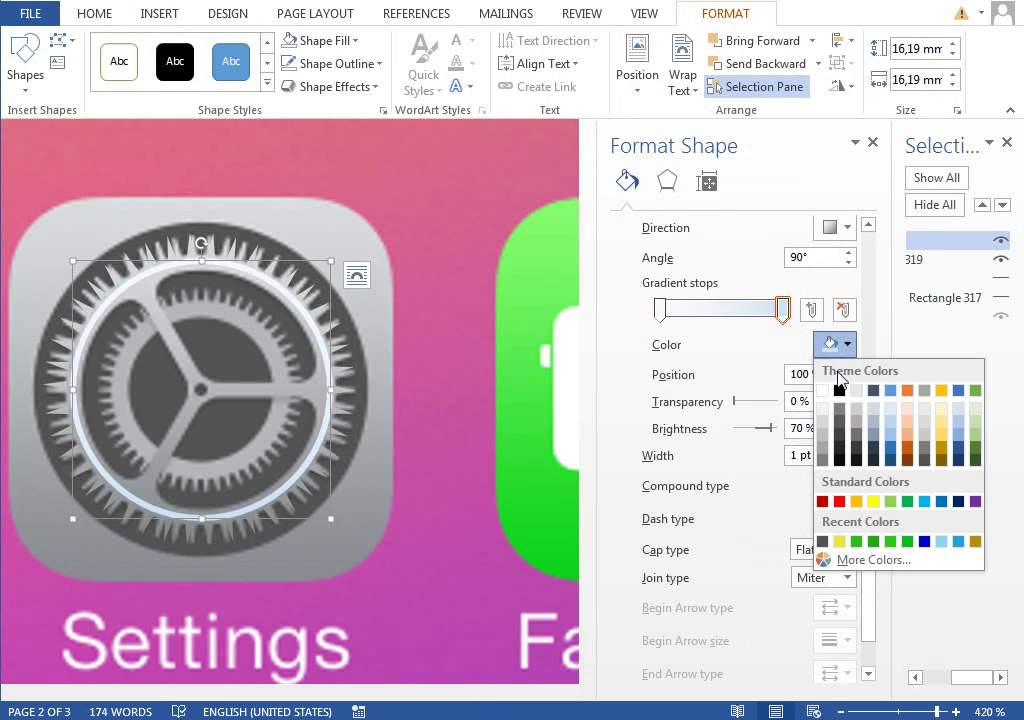
left_click(831, 460)
left_click(660, 312)
scroll(860, 354, "up", 5)
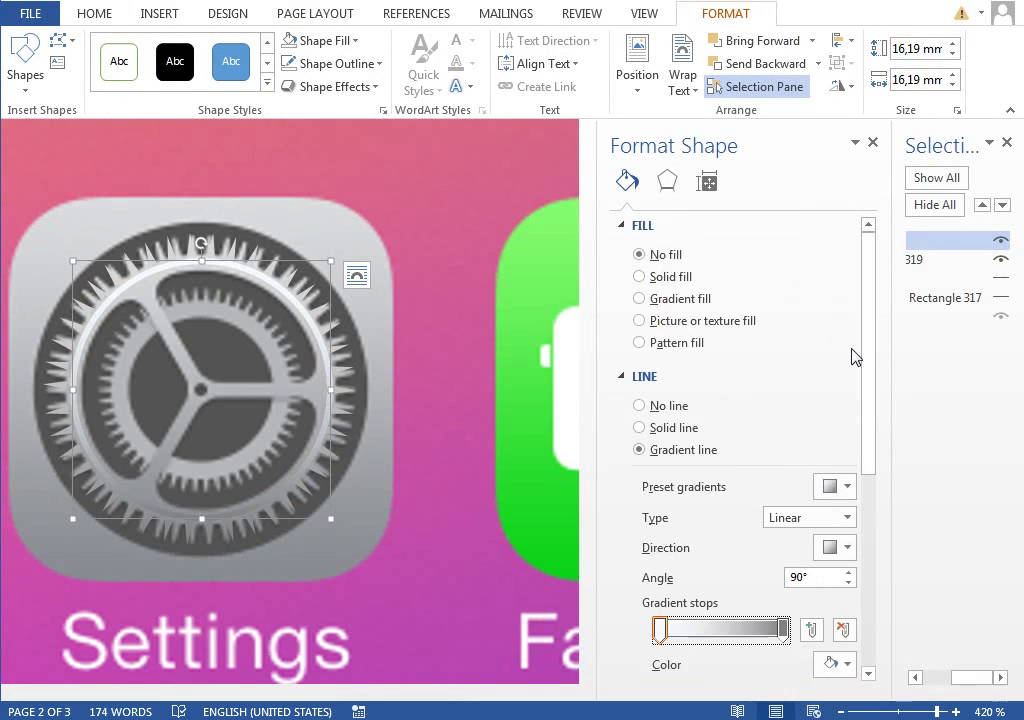
scroll(860, 400, "down", 5)
left_click(835, 299)
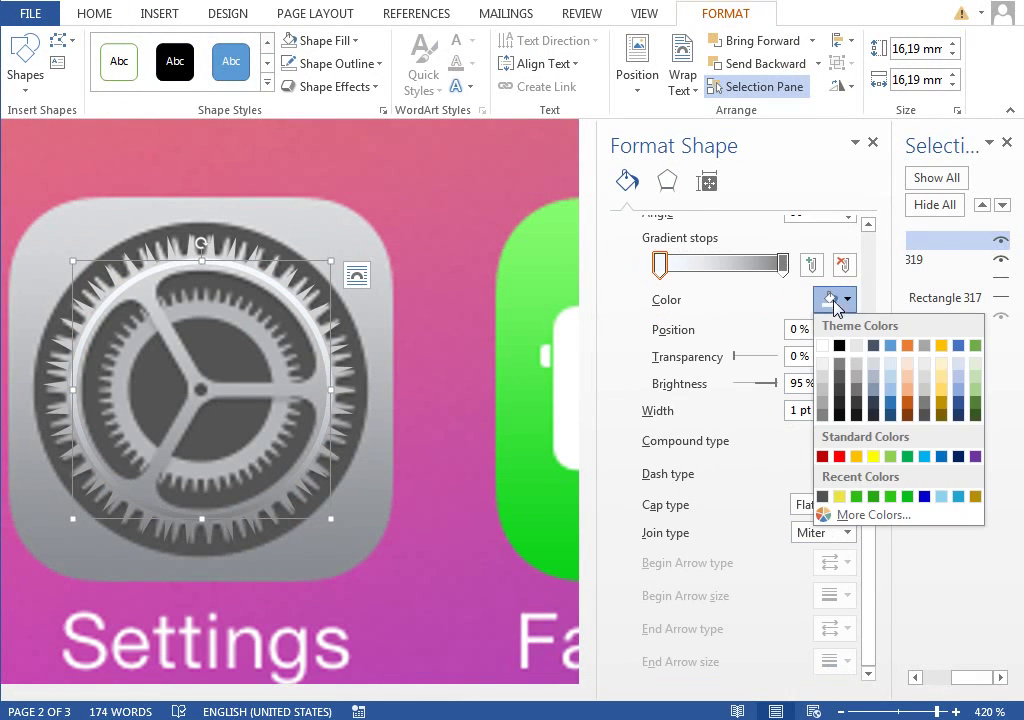
left_click(824, 377)
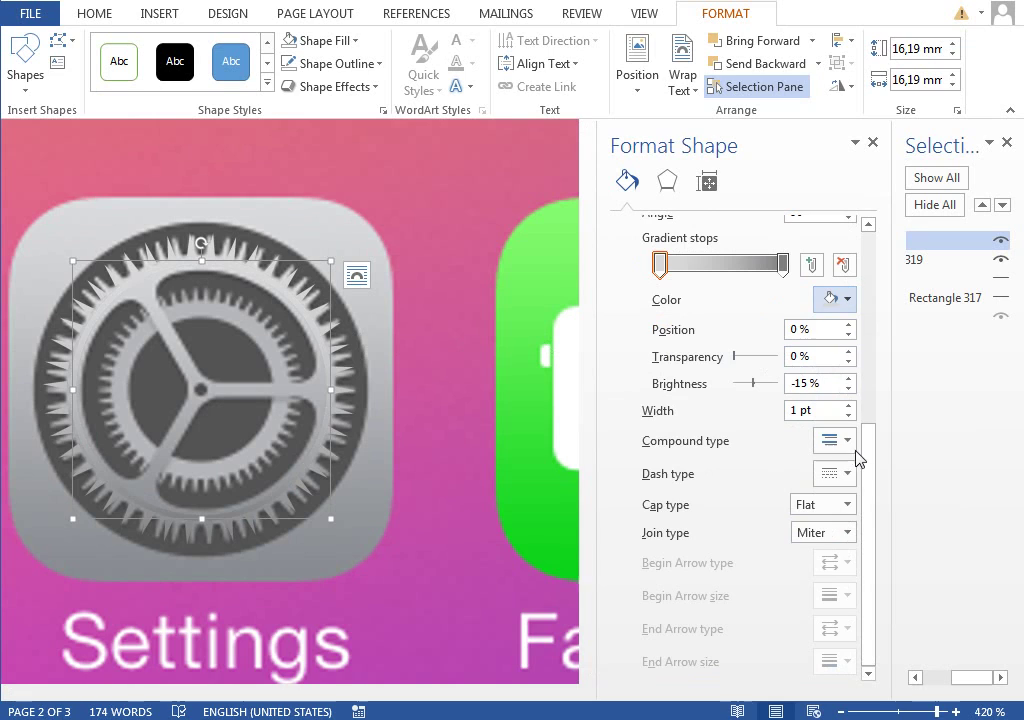
Thicken the circle's gradient outline to 3.5 pt
left_click(848, 406)
left_click(848, 406)
left_click(848, 406)
left_click(848, 406)
left_click(848, 406)
left_click(848, 406)
left_click(848, 406)
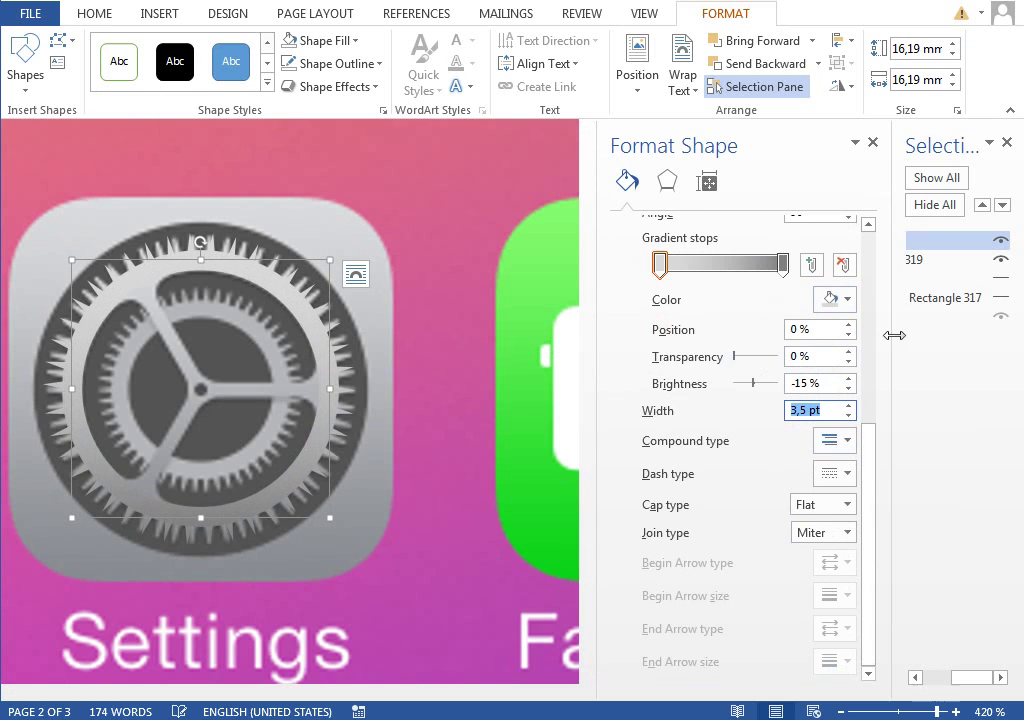
Show the hidden dark oval and rounded rectangle, and reduce the ring's outline width to 2.75 pt
left_click(999, 280)
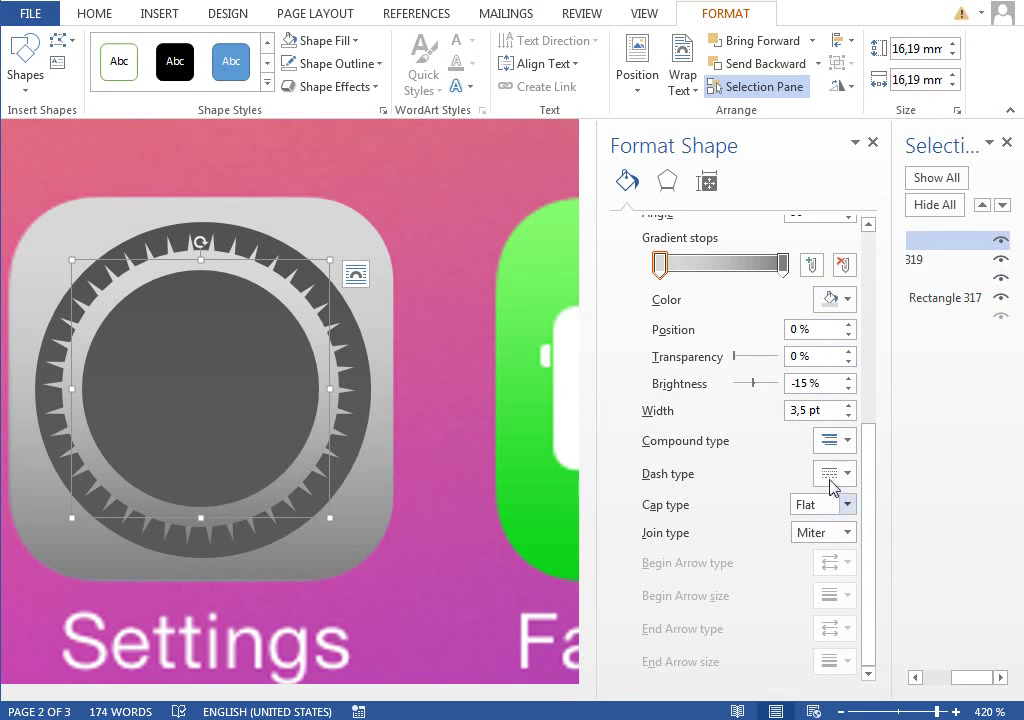
left_click(848, 415)
left_click(848, 415)
left_click(848, 415)
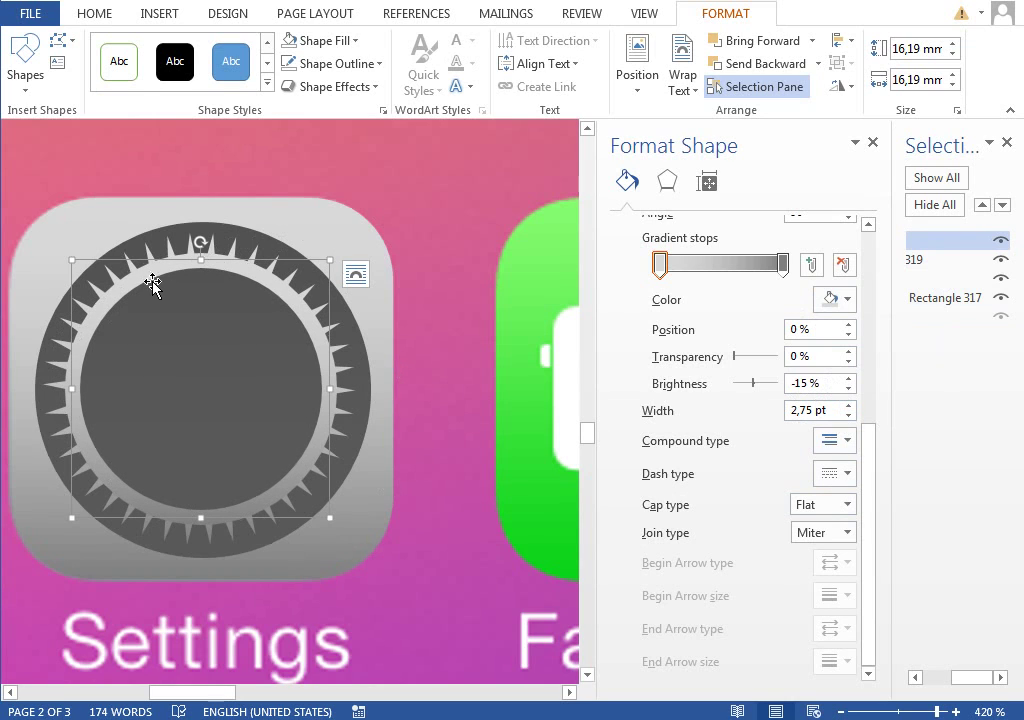
Apply a gradient line text outline to the triangles in Text Box 319
left_click(948, 262)
left_click(765, 177)
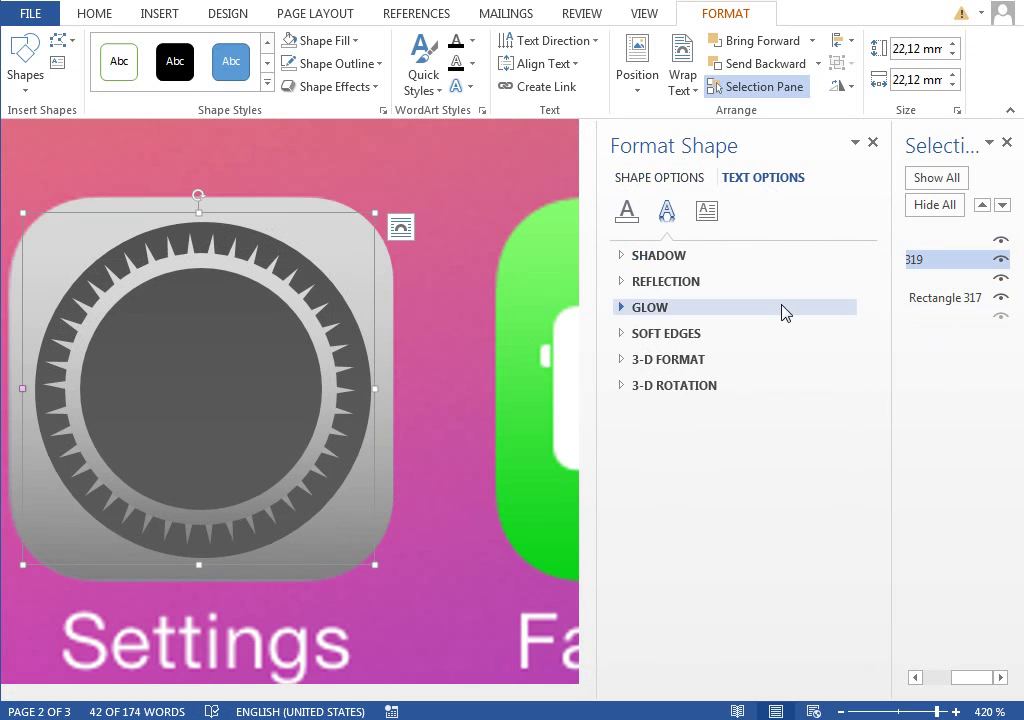
left_click_drag(967, 679, 933, 681)
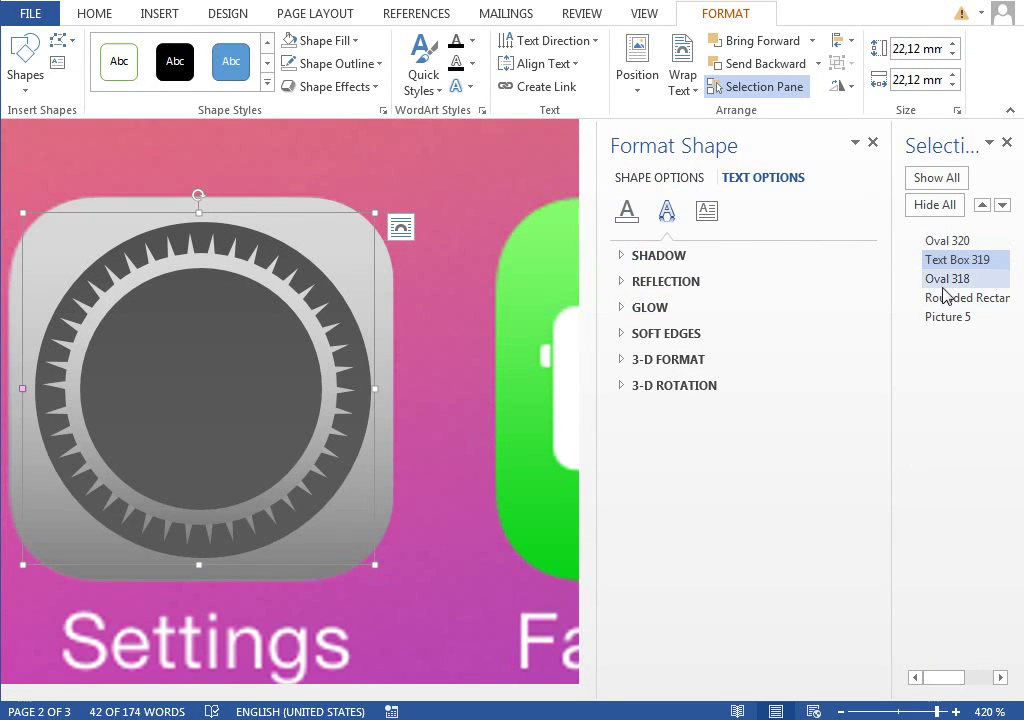
left_click(627, 212)
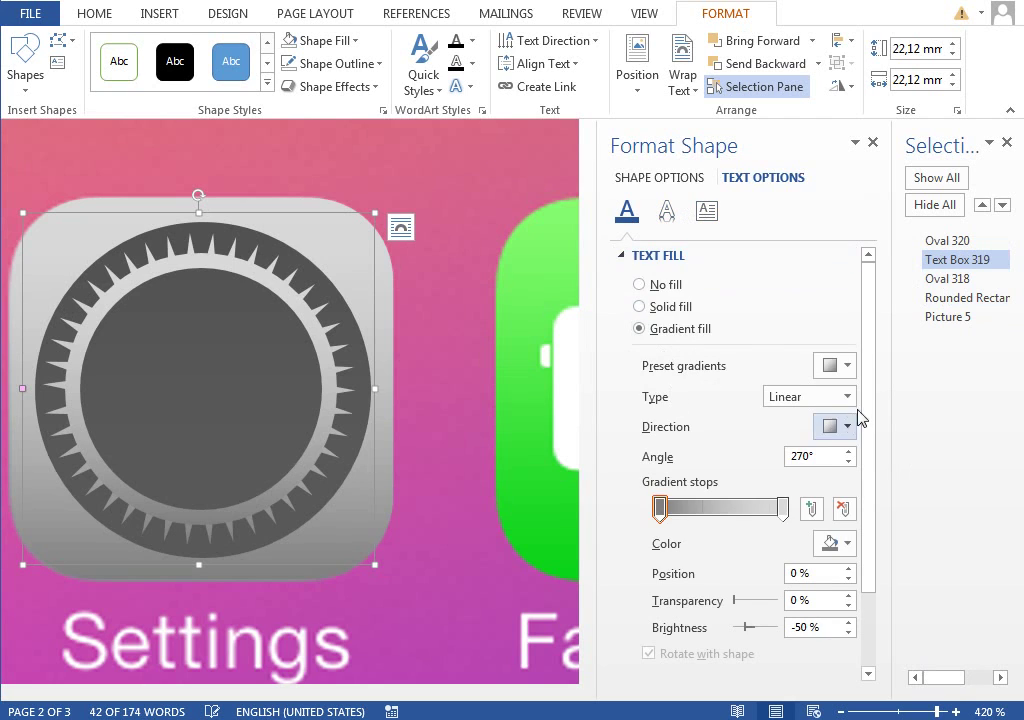
scroll(864, 418, "down", 2)
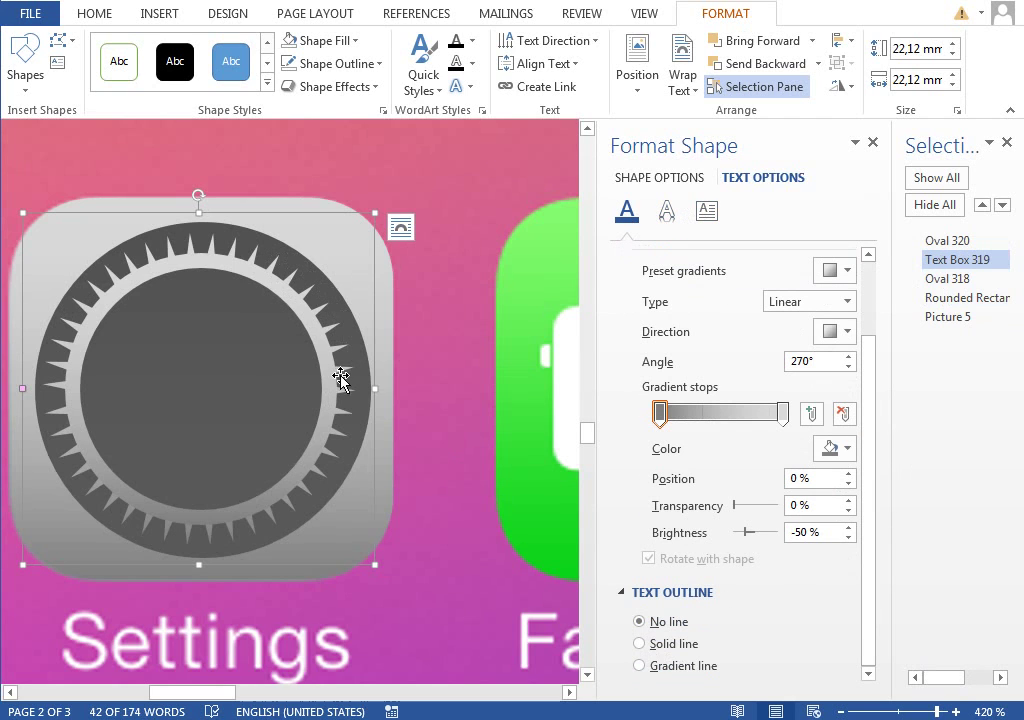
left_click(662, 644)
left_click(680, 666)
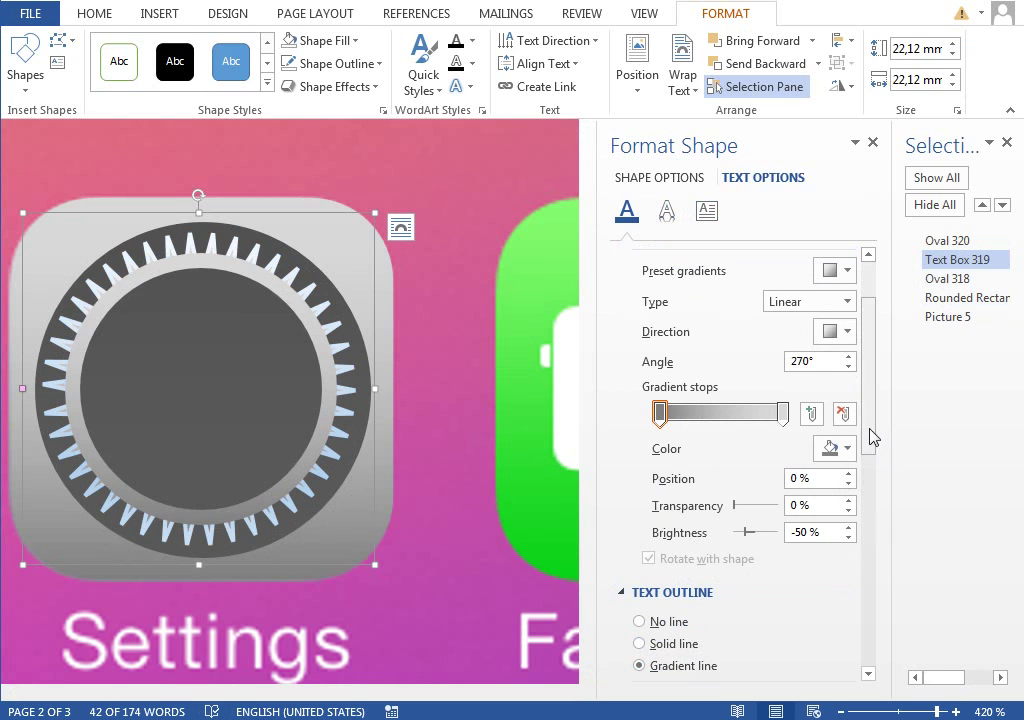
Reduce the triangles' text outline gradient to two stops, coloring the first white darkened 15% and the last white darkened 50%
left_click_drag(869, 434, 871, 553)
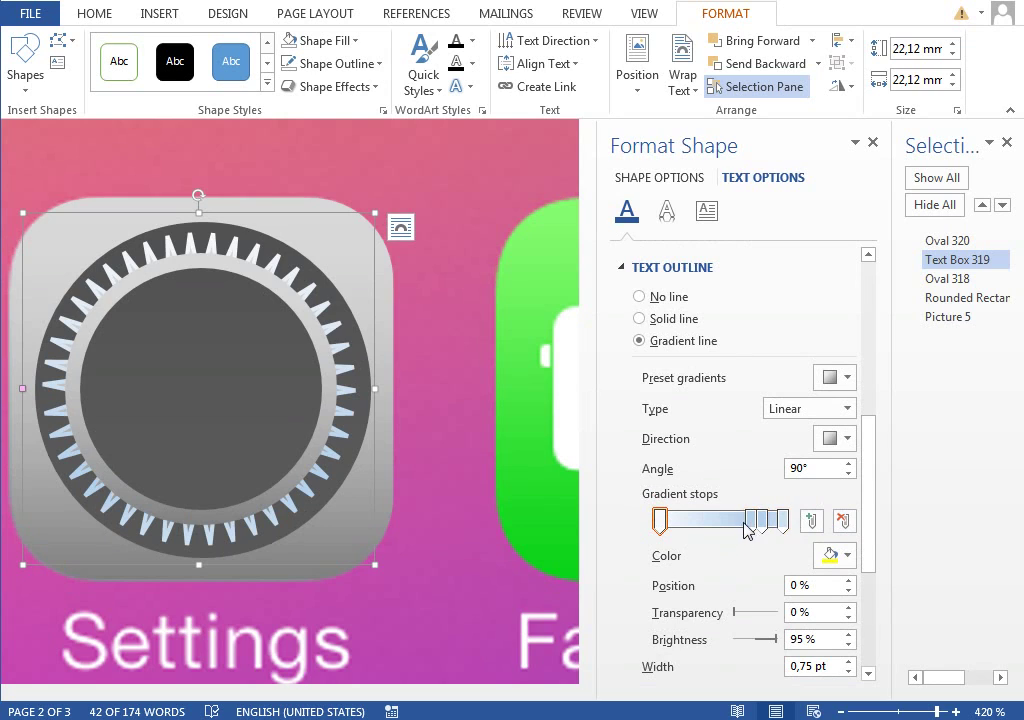
left_click_drag(750, 522, 770, 550)
left_click(783, 525)
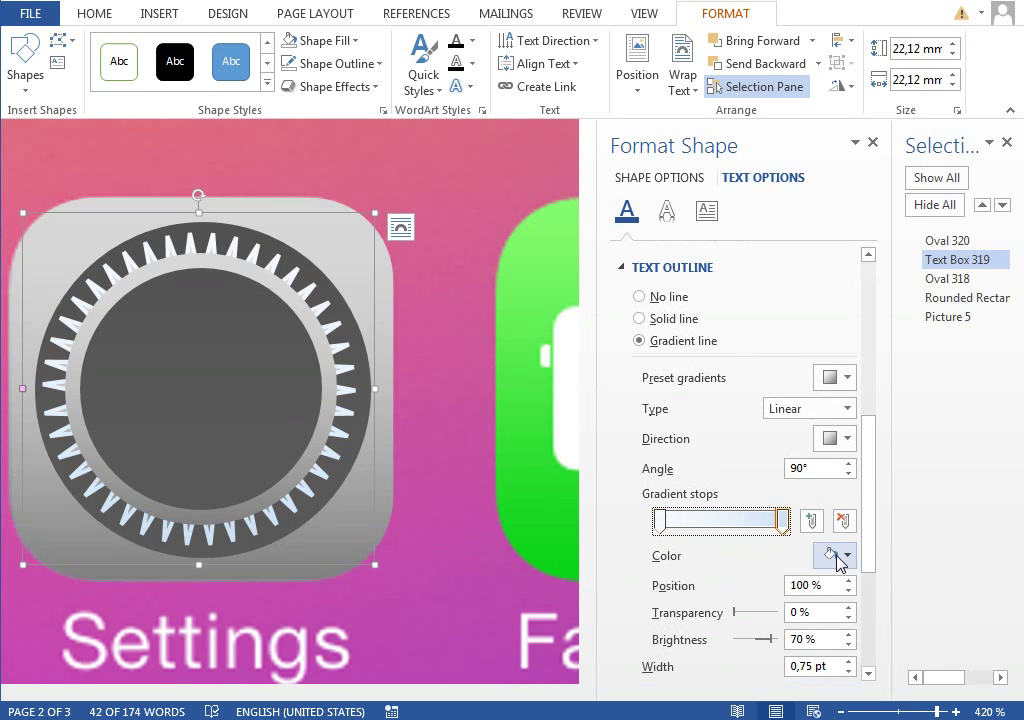
left_click(836, 555)
left_click(822, 652)
left_click(660, 521)
left_click(840, 555)
left_click(822, 618)
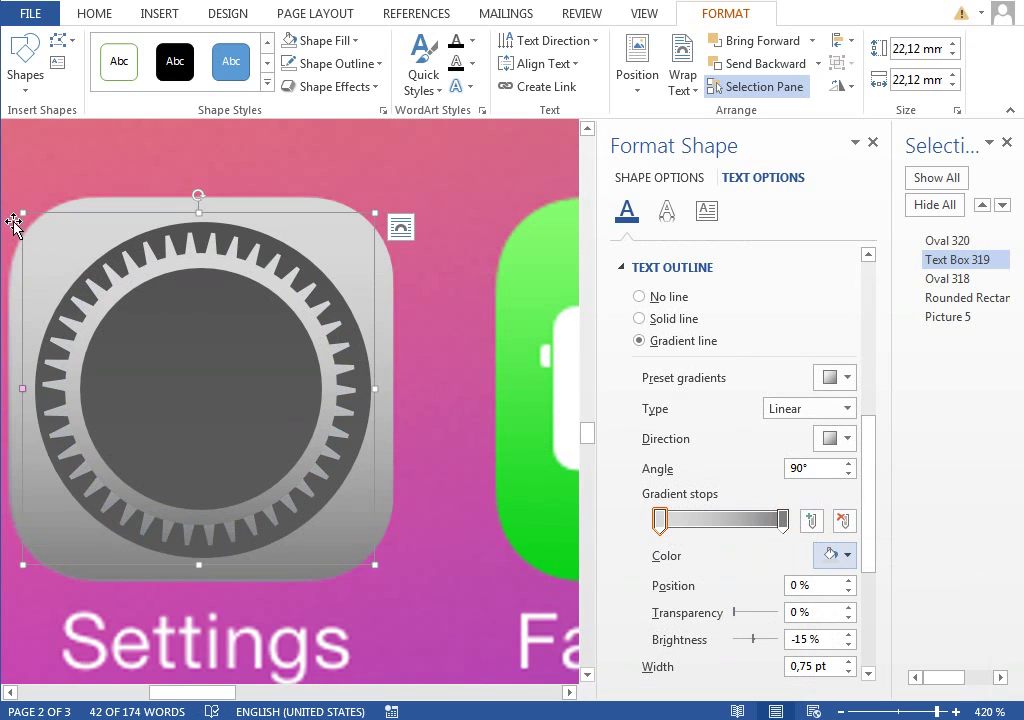
left_click_drag(20, 213, 25, 213)
key("ctrl+z")
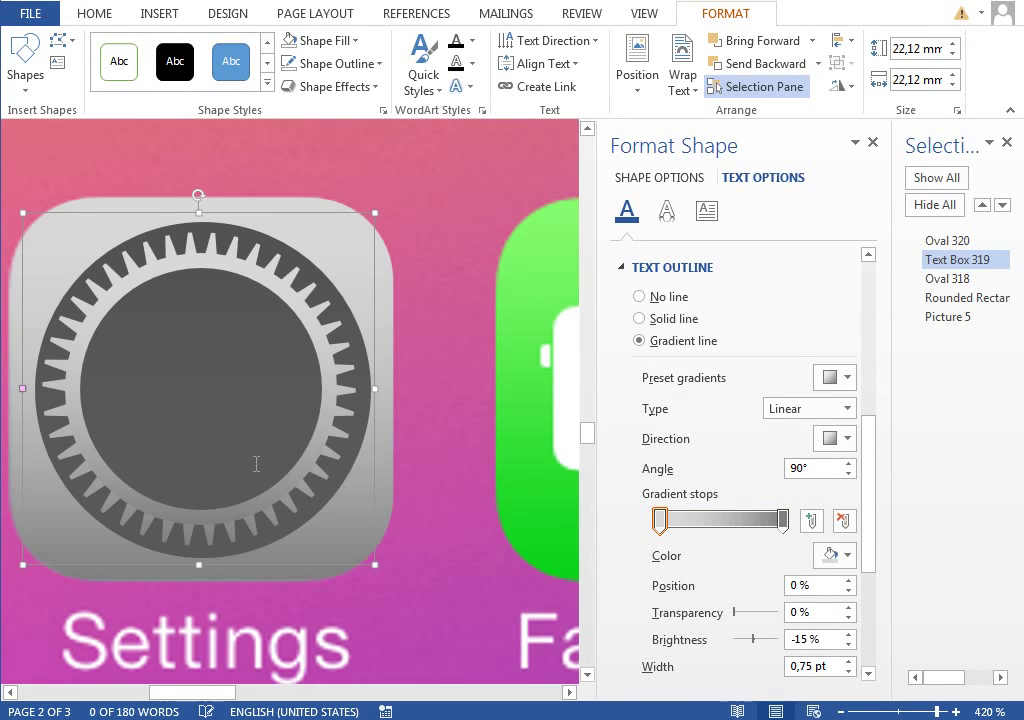
left_click_drag(20, 213, 98, 98)
key("Escape")
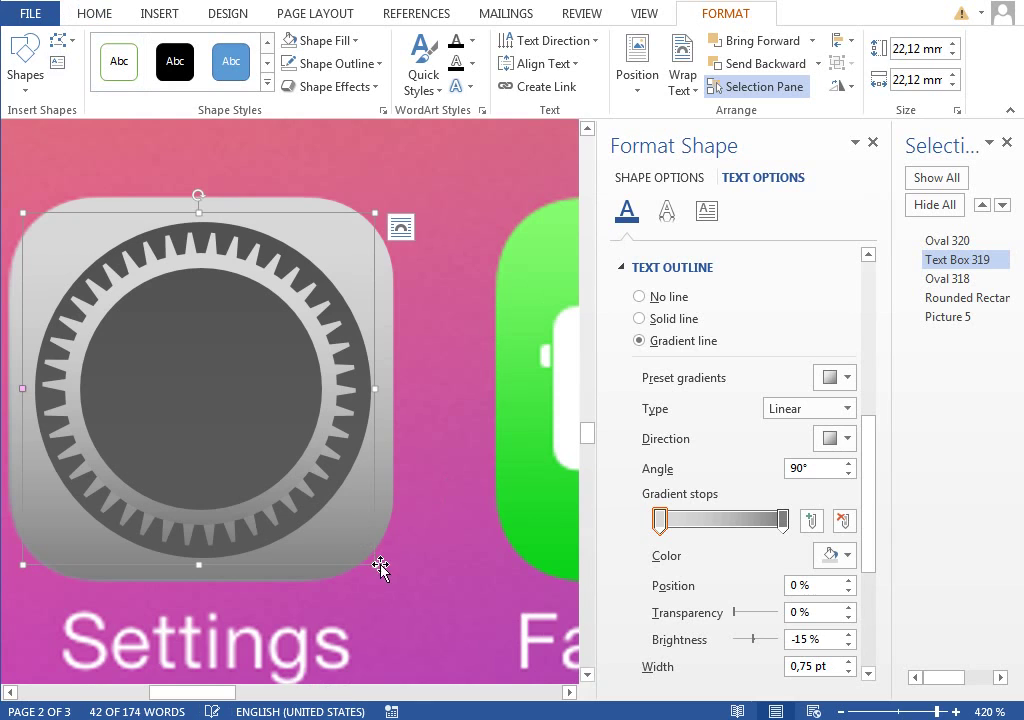
Shrink the triangle-teeth text box to about 21.71 mm square and nudge it right to center it around the ring
left_click_drag(371, 566, 367, 565)
key("ctrl+Right")
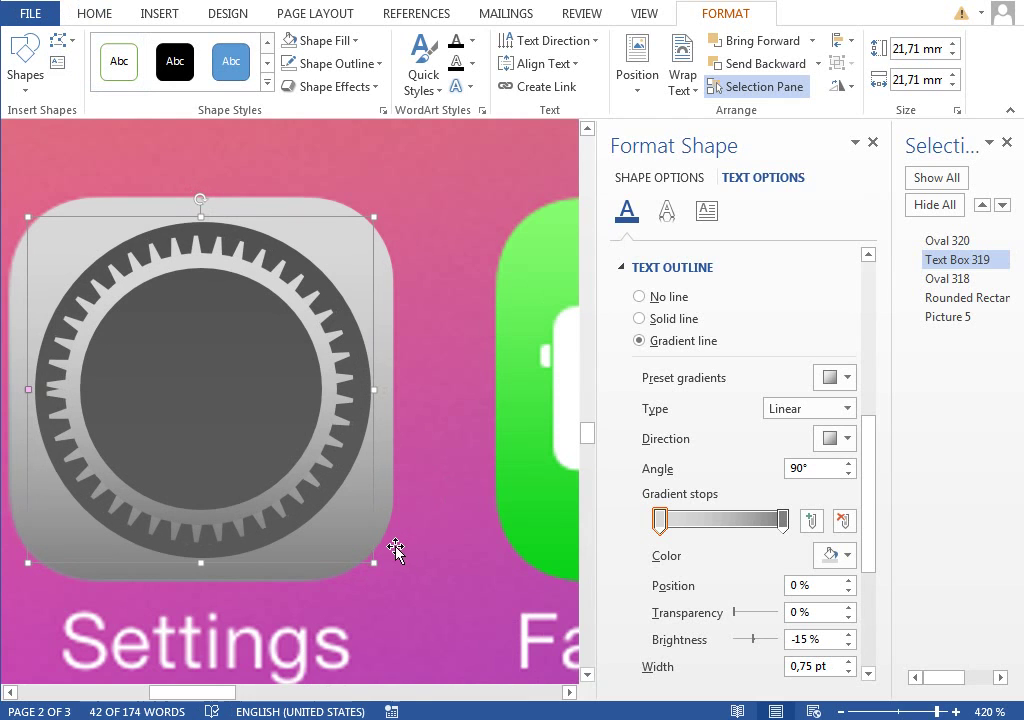
key("ctrl+Right")
Duplicate Oval 320 and Text Box 319 together by copying and pasting them
left_click(945, 241)
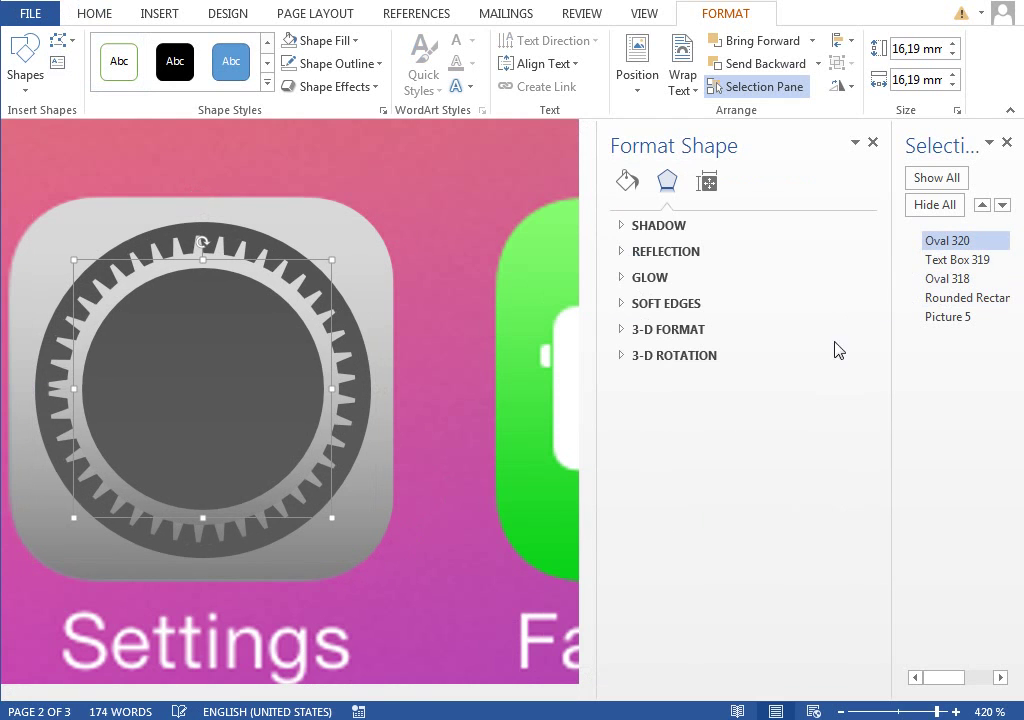
left_click(922, 712)
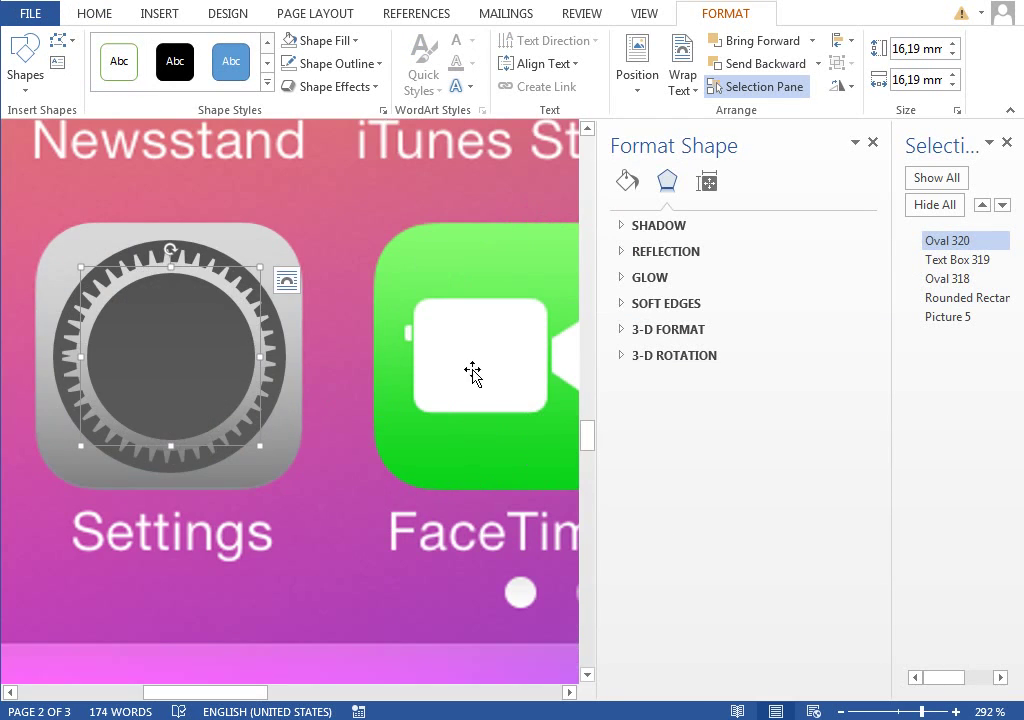
left_click(938, 712)
left_click_drag(224, 692, 240, 692)
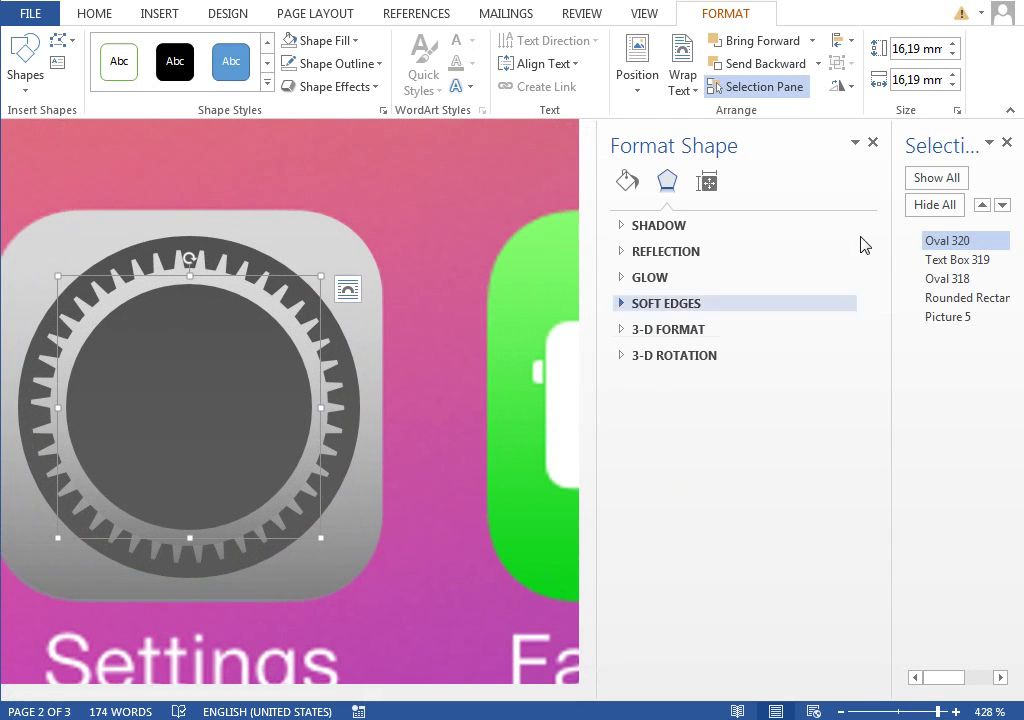
left_click(945, 260, "ctrl")
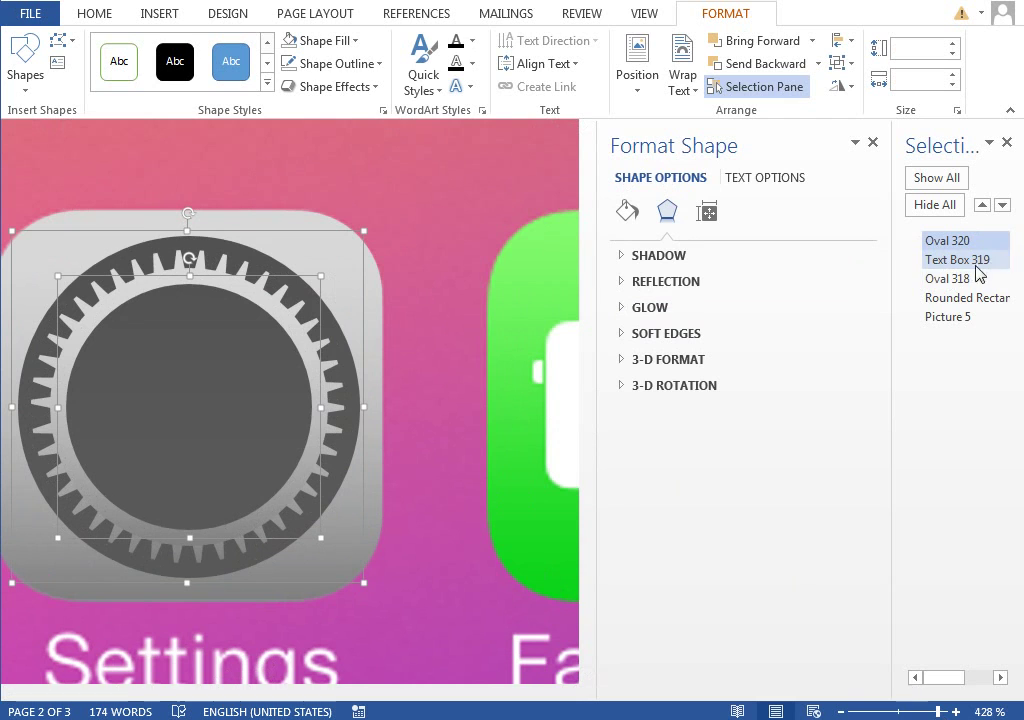
key("ctrl+c")
key("ctrl+v")
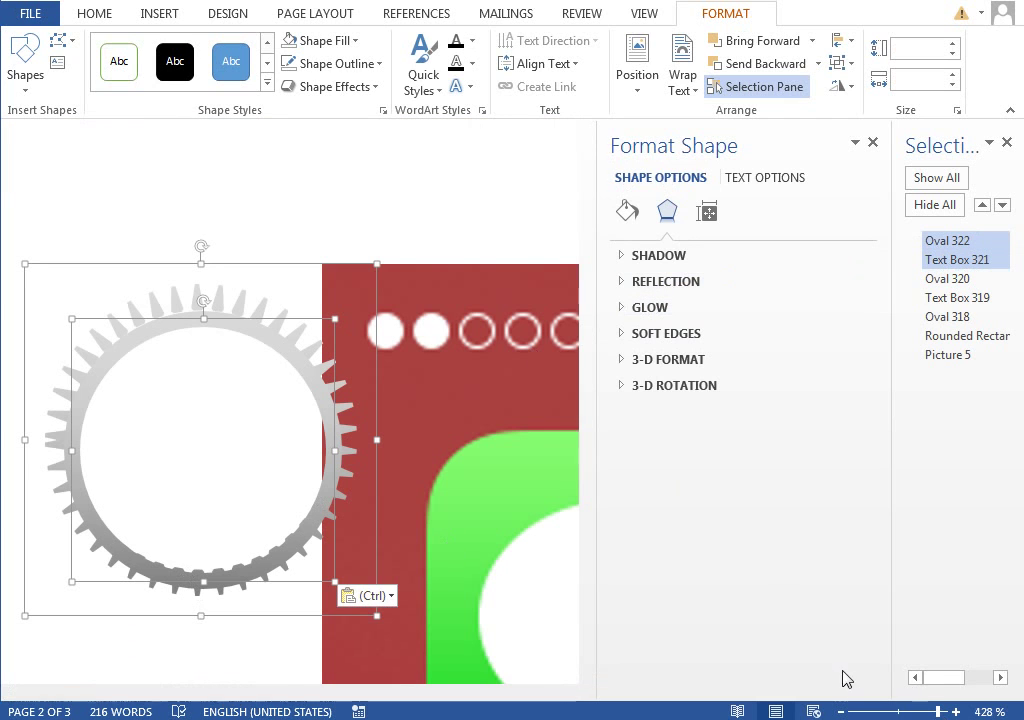
Move the pasted ring and teeth down the page onto the Settings icon
left_click(899, 712)
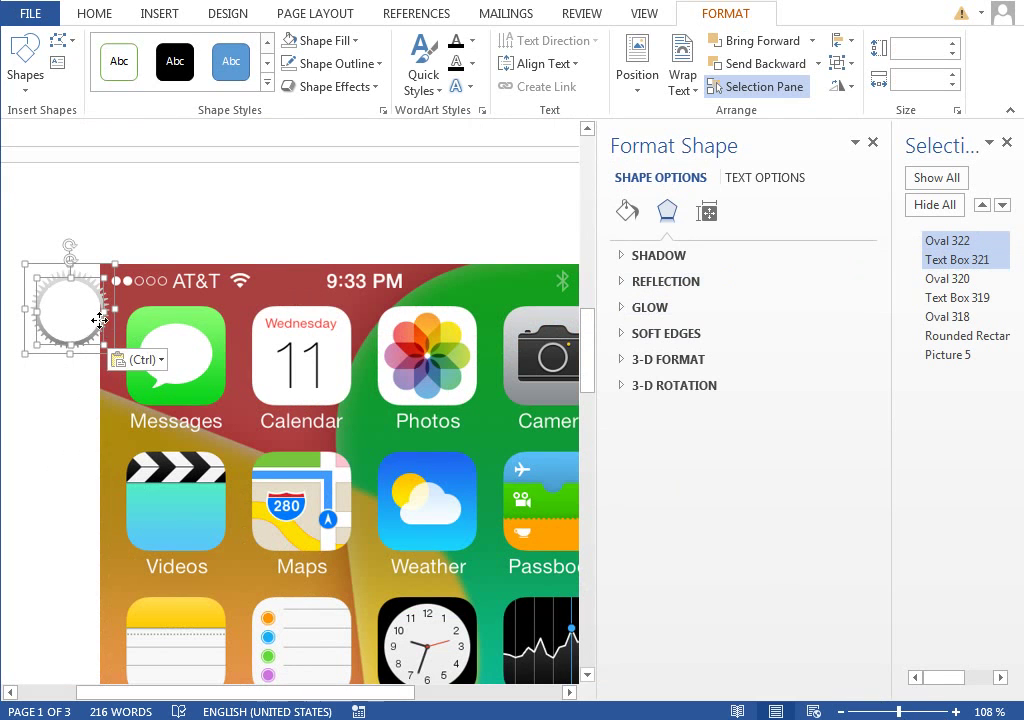
left_click_drag(104, 335, 279, 567)
scroll(268, 365, "down", 5)
left_click_drag(263, 152, 239, 526)
left_click(930, 712)
scroll(411, 512, "down", 1)
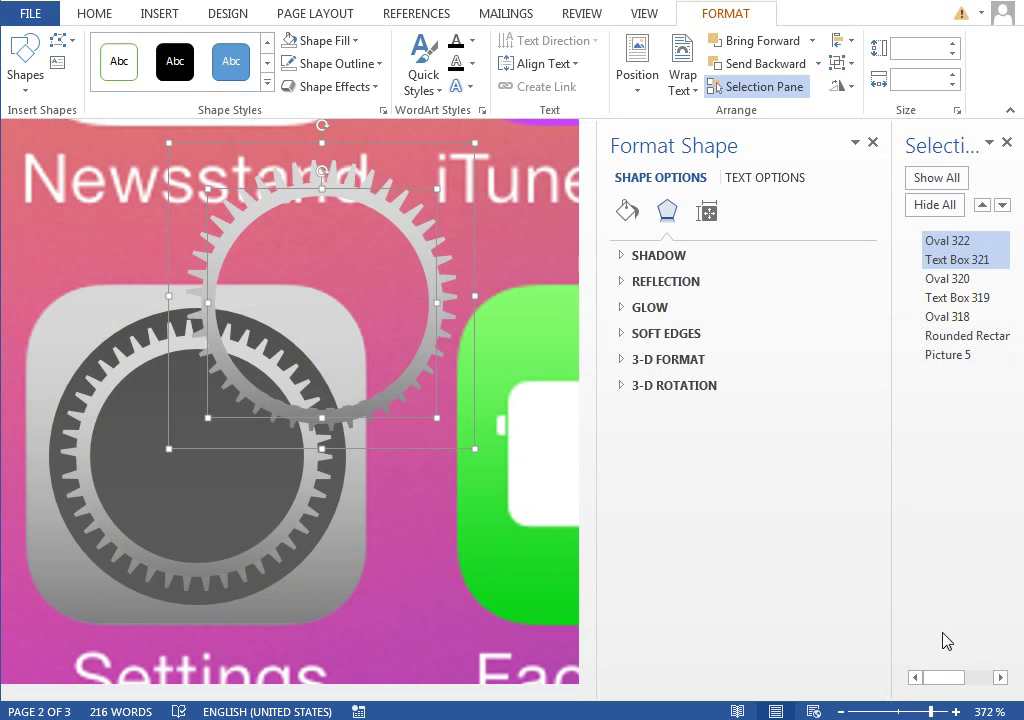
Hide the dark oval and Rounded Rectangle 317 to expose the original Settings icon in the picture
left_click_drag(945, 677, 972, 677)
left_click(1000, 338)
left_click(1001, 320)
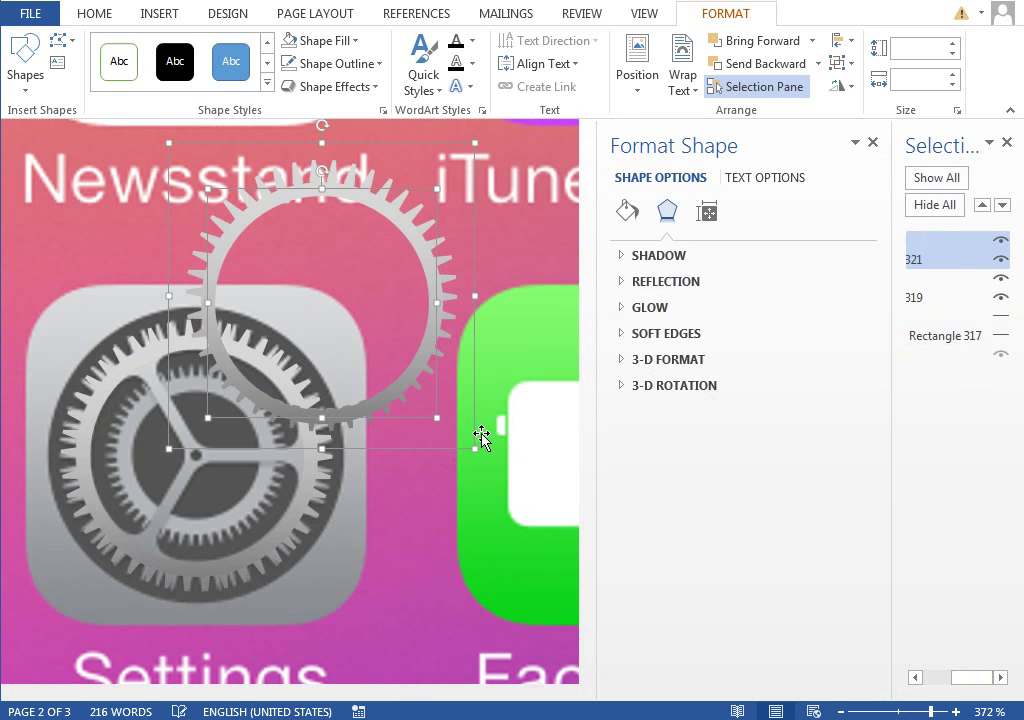
Shrink the duplicated ring and teeth together and place them over the icon's inner gear
left_click_drag(473, 450, 337, 305)
left_click_drag(300, 146, 226, 400)
left_click_drag(267, 538, 309, 560)
key("Left")
key("Left")
key("Left")
key("Up")
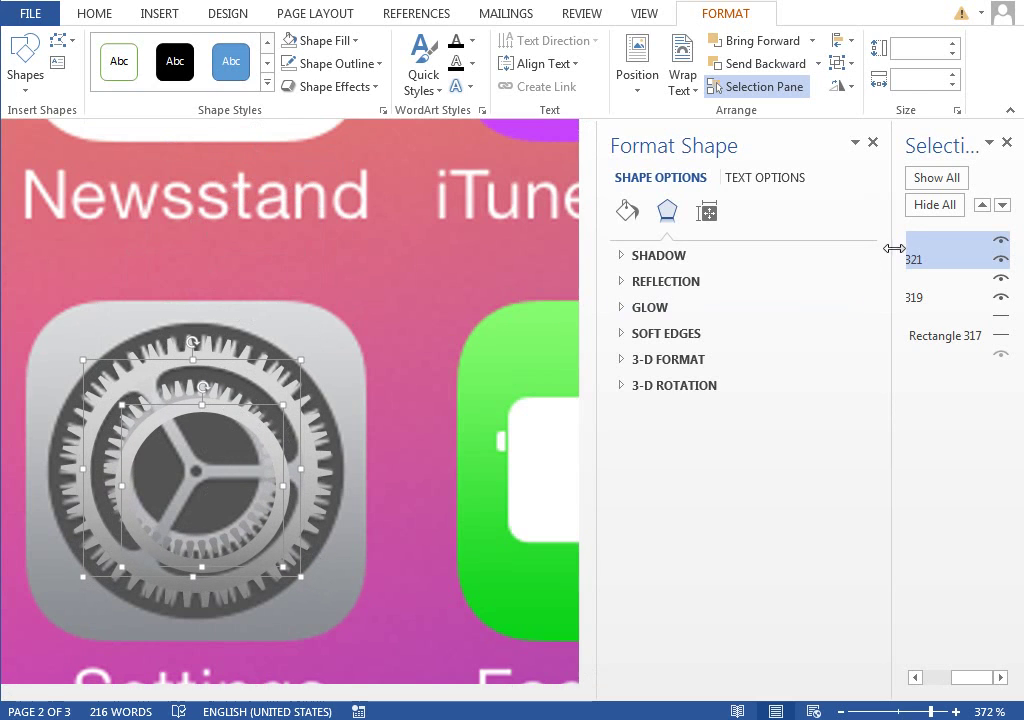
Resize the duplicated ring, Oval 322, to about 10.67 mm and nudge it to match the icon's inner gear ring
left_click(945, 278)
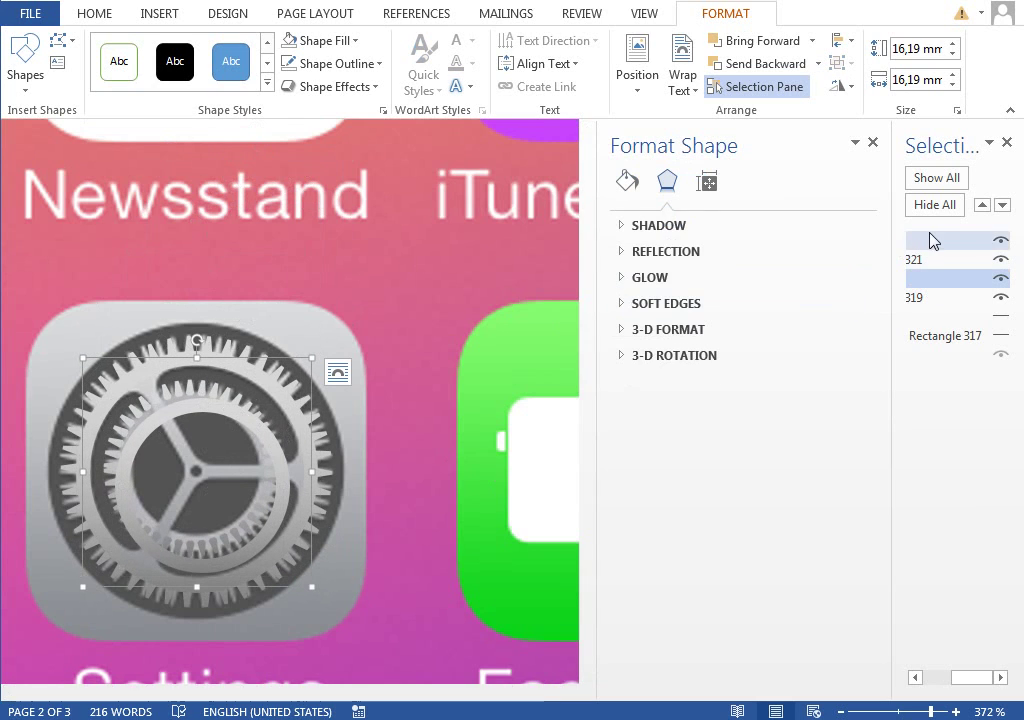
left_click(933, 238)
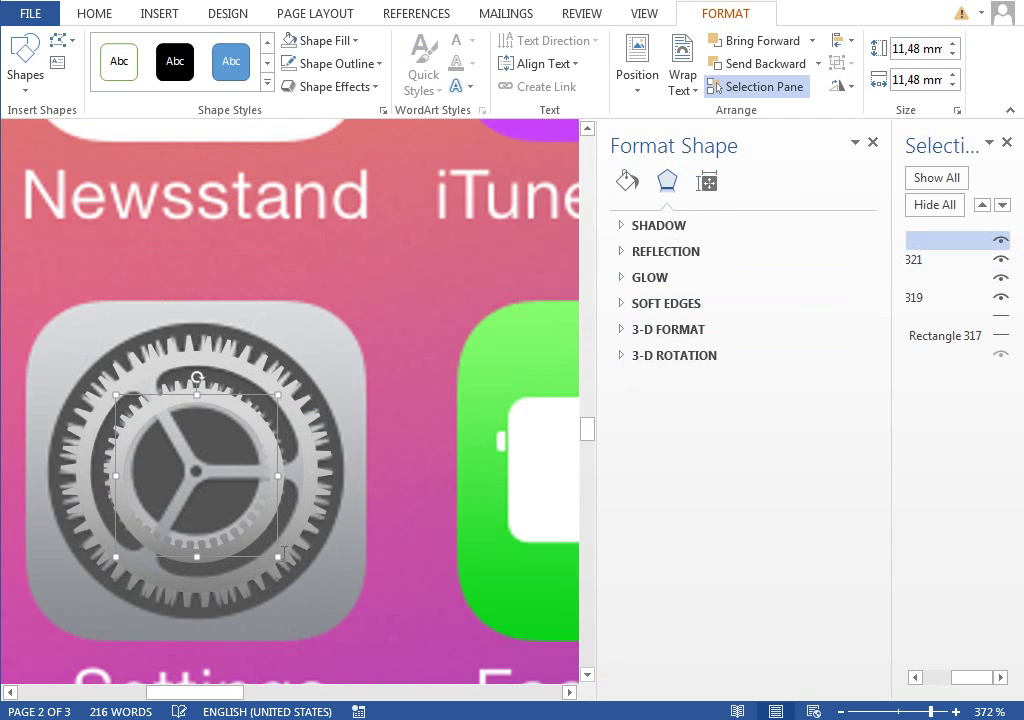
left_click_drag(279, 558, 267, 543)
key("ctrl+Right")
key("ctrl+Right")
key("ctrl+Right")
key("ctrl+Down")
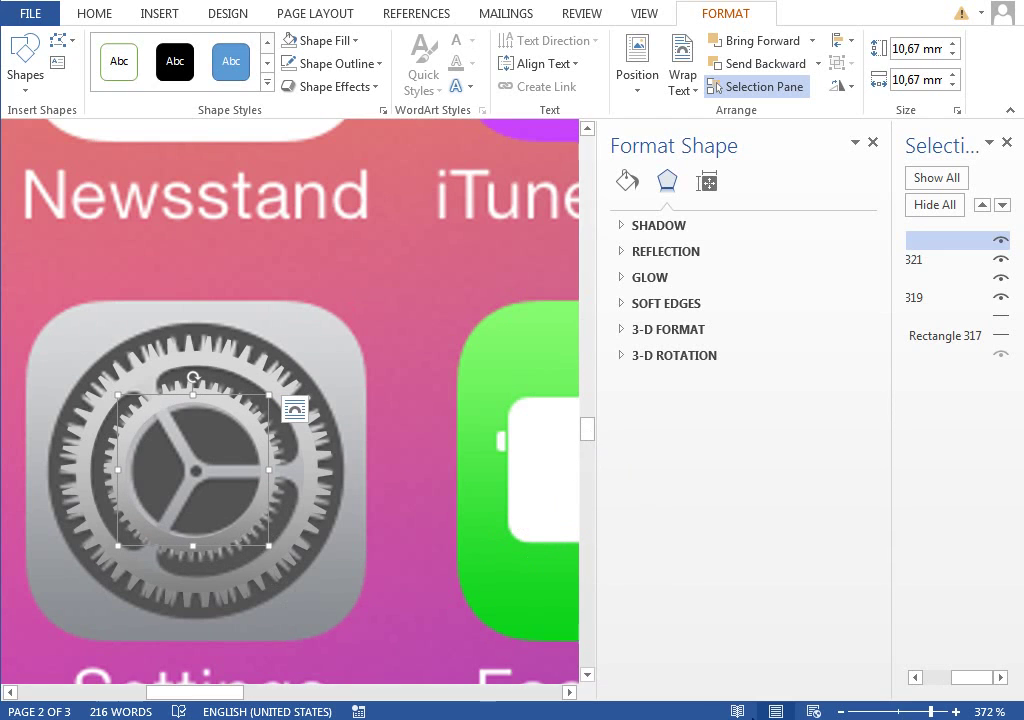
Show the dark oval and rounded rectangle again and move all the drawn icon shapes together onto the FaceTime icon
left_click(918, 712)
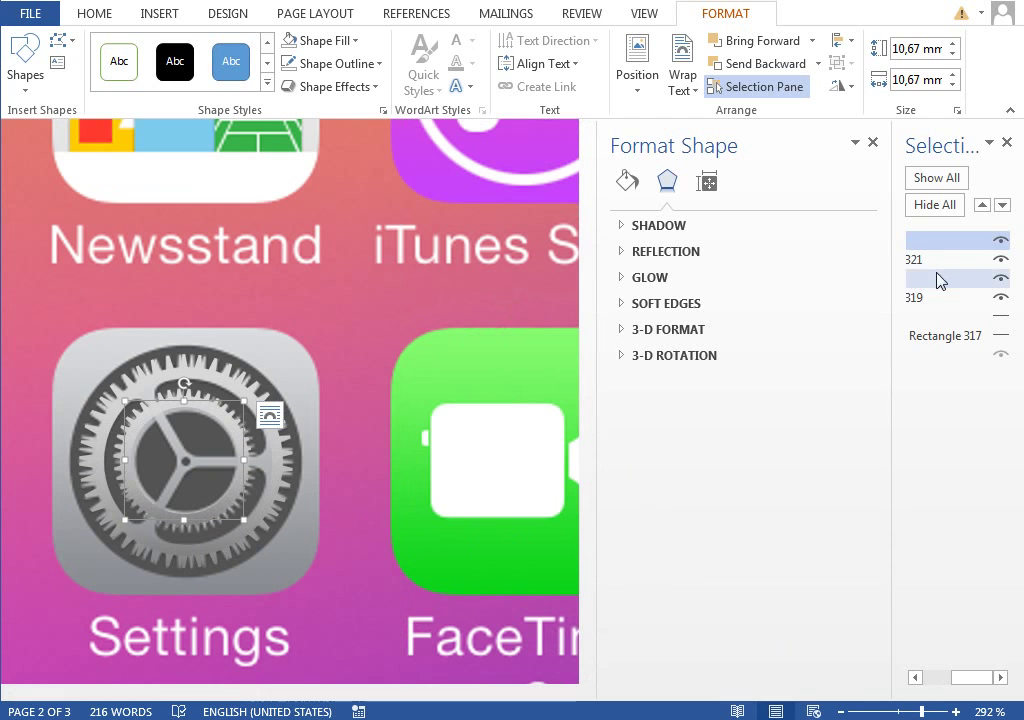
left_click(955, 262, "ctrl")
left_click(960, 300, "ctrl")
left_click(960, 336, "ctrl")
left_click_drag(222, 333, 492, 342)
left_click_drag(244, 691, 272, 693)
left_click(949, 356)
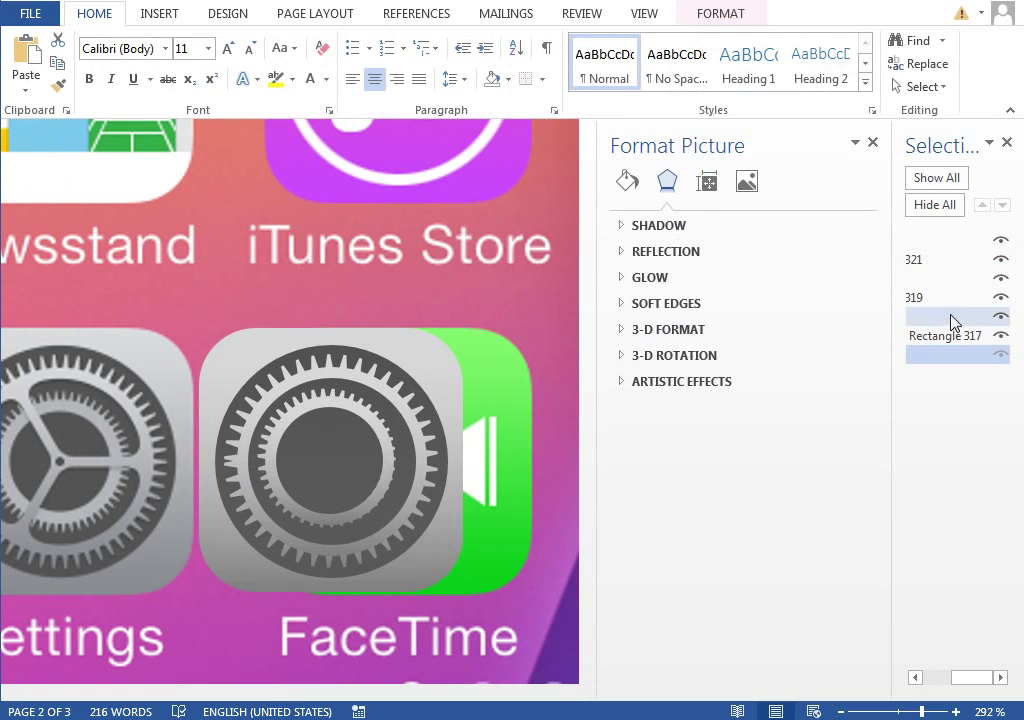
Enlarge the inner teeth's Text Box 321 slightly so the triangles sit evenly around the inner ring
left_click(928, 240)
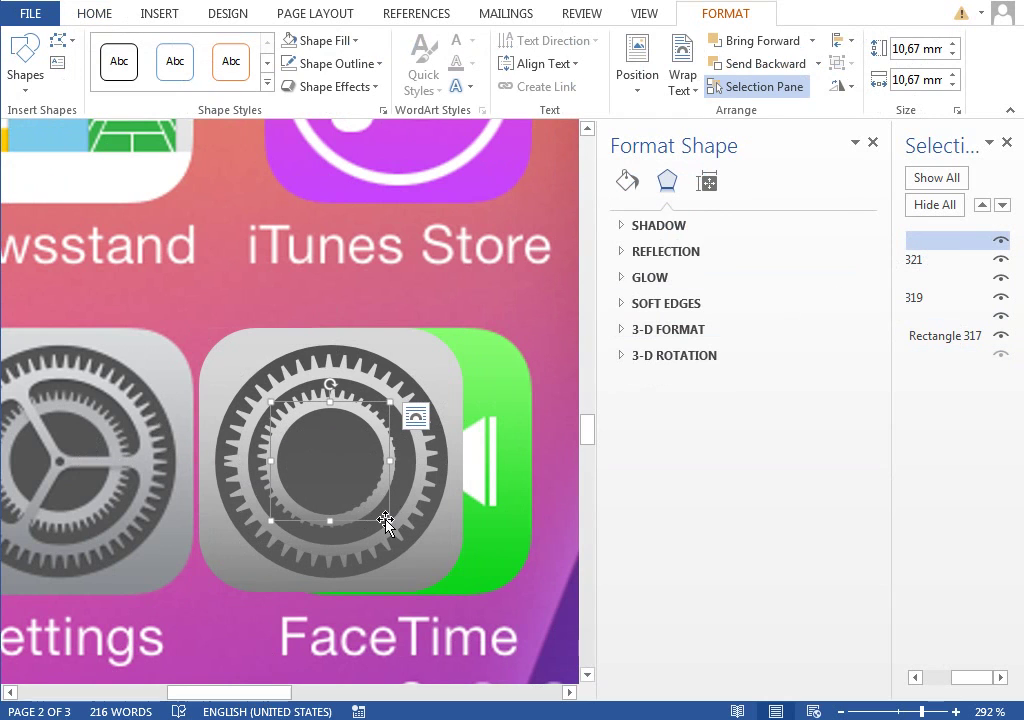
left_click(918, 261)
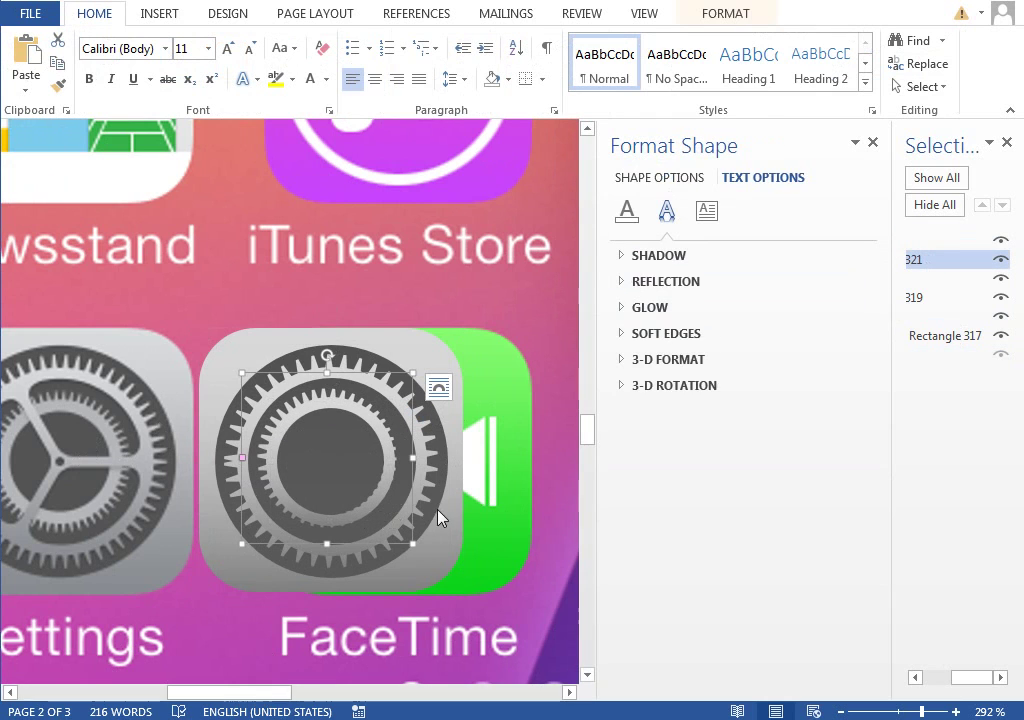
left_click_drag(410, 540, 422, 546)
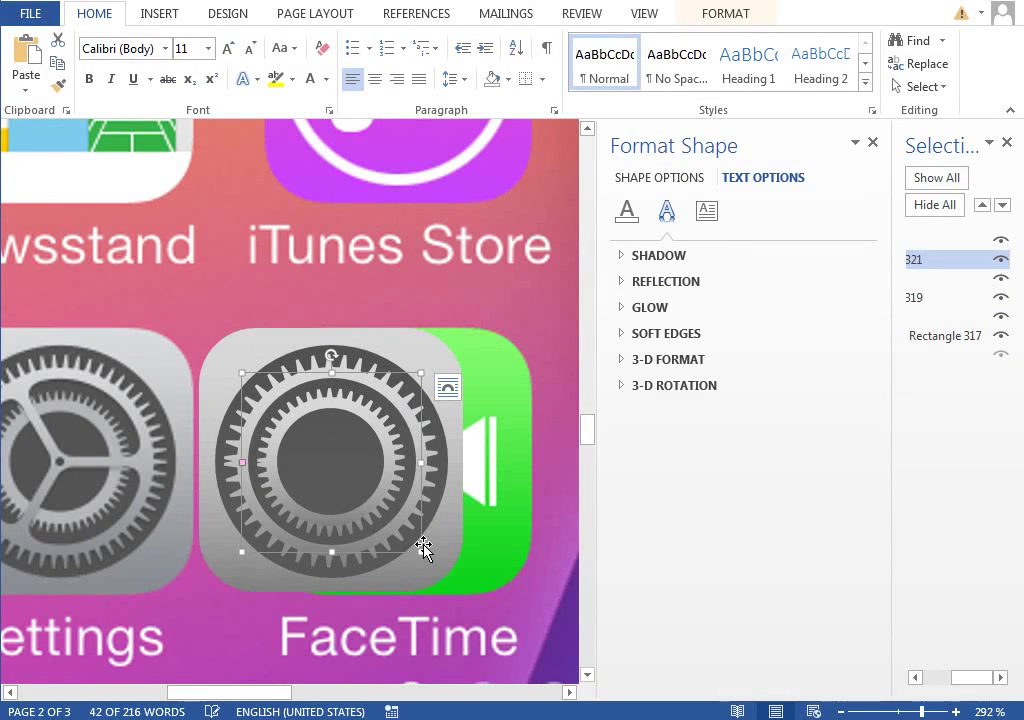
Set the inner ring's gradient line angle to 270°
left_click(940, 243)
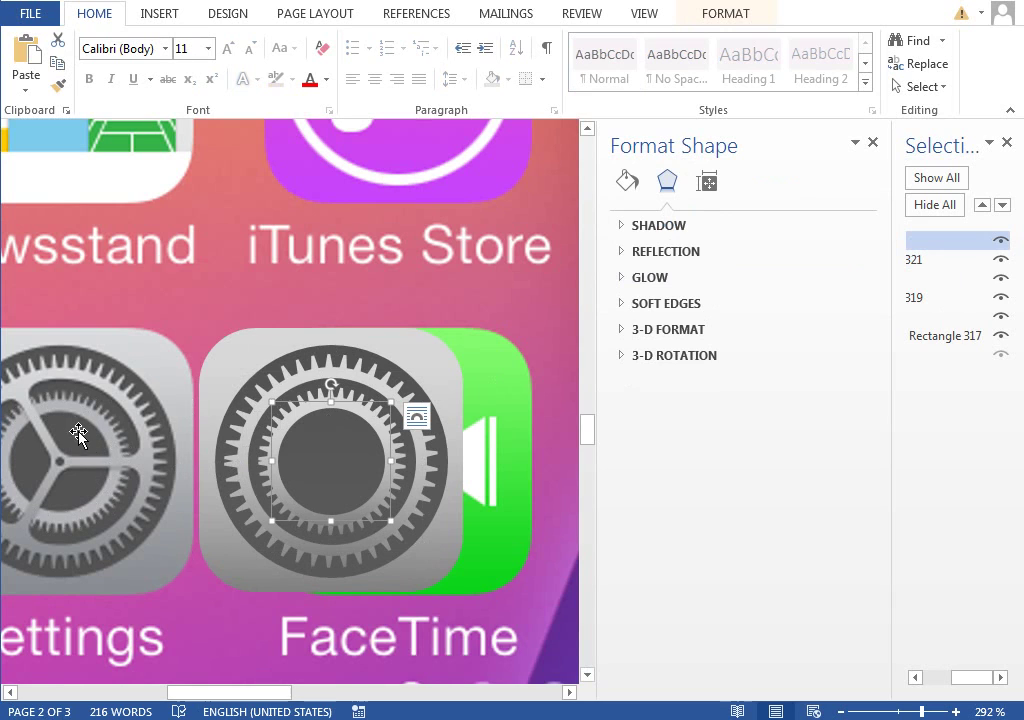
left_click(627, 181)
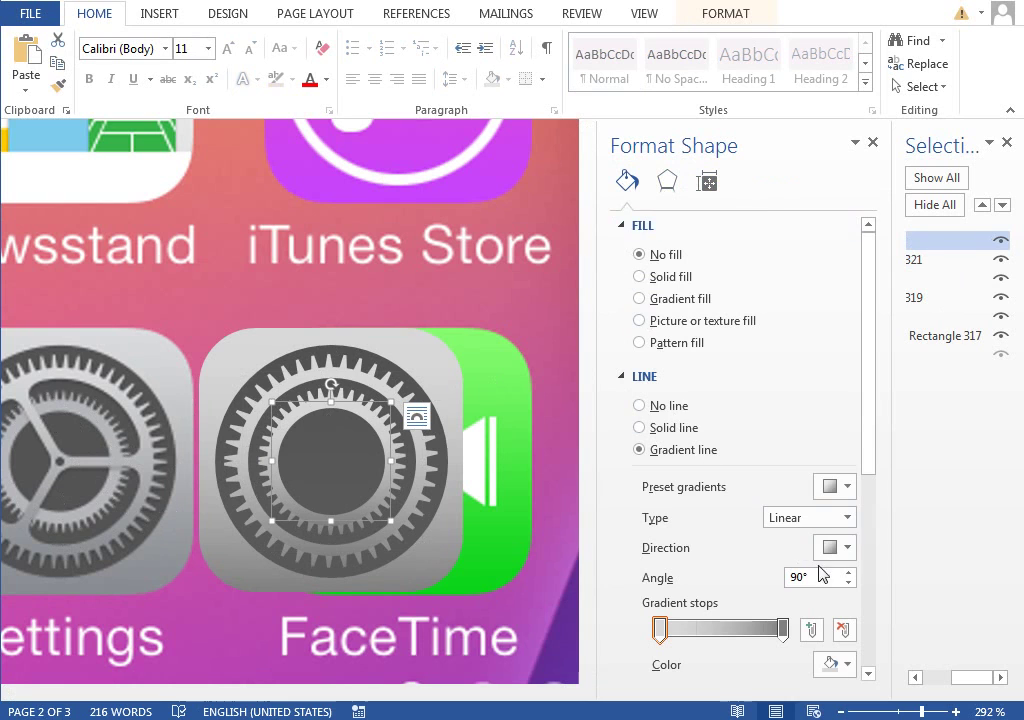
left_click_drag(868, 437, 870, 532)
left_click_drag(829, 413, 731, 416)
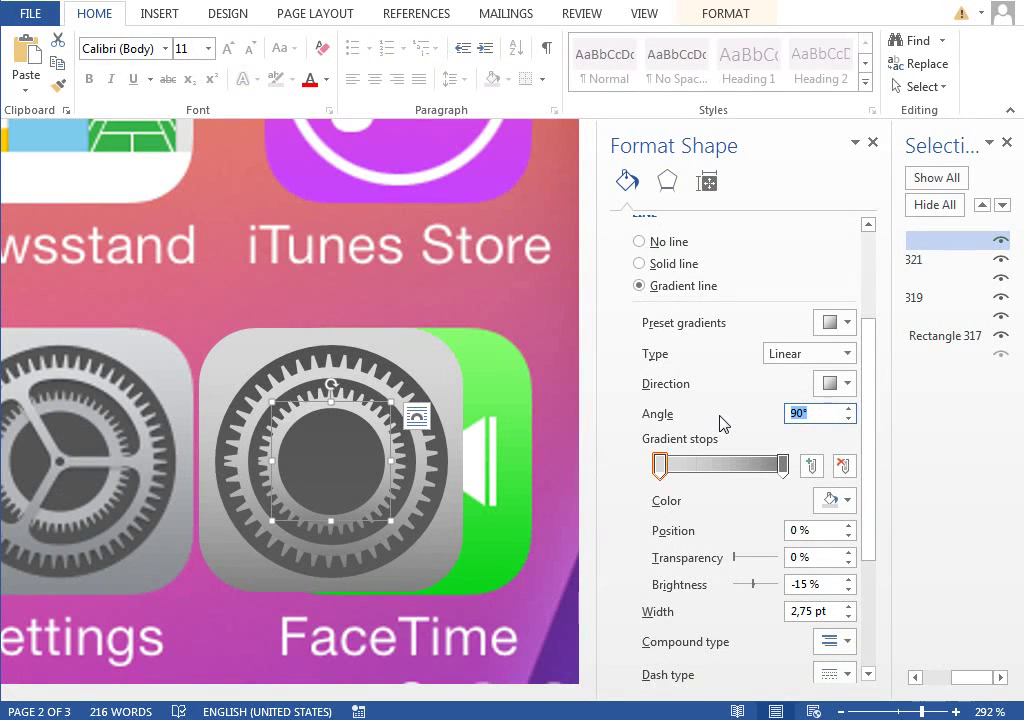
type("270")
Set the gradient text outline angle of the inner teeth in Text Box 321 to 270°
left_click(913, 259)
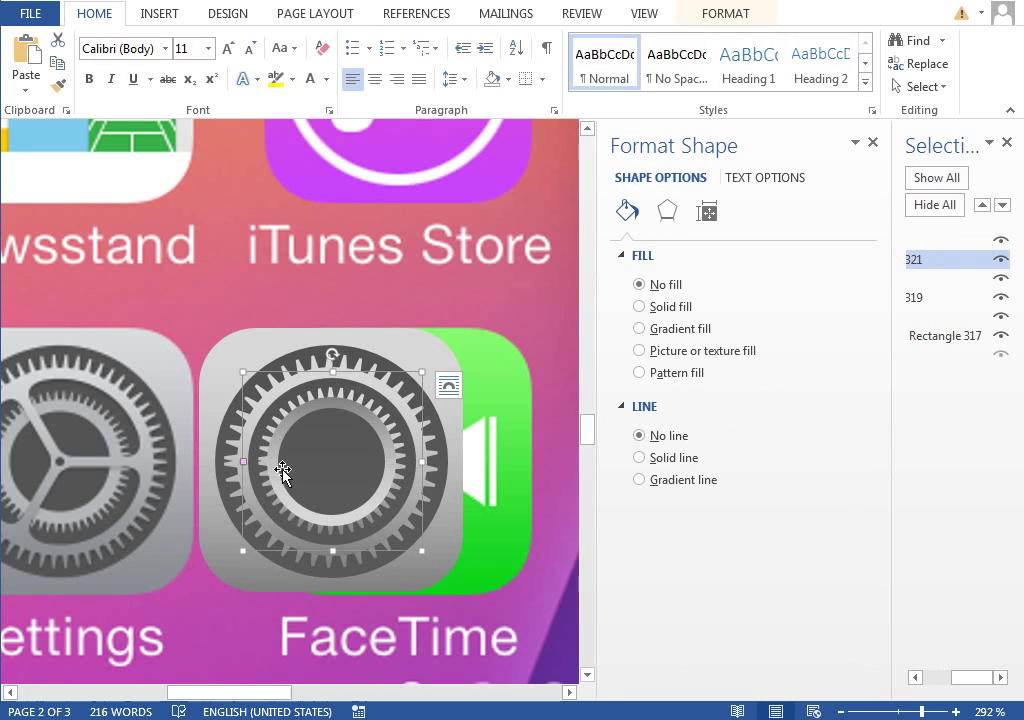
left_click(762, 178)
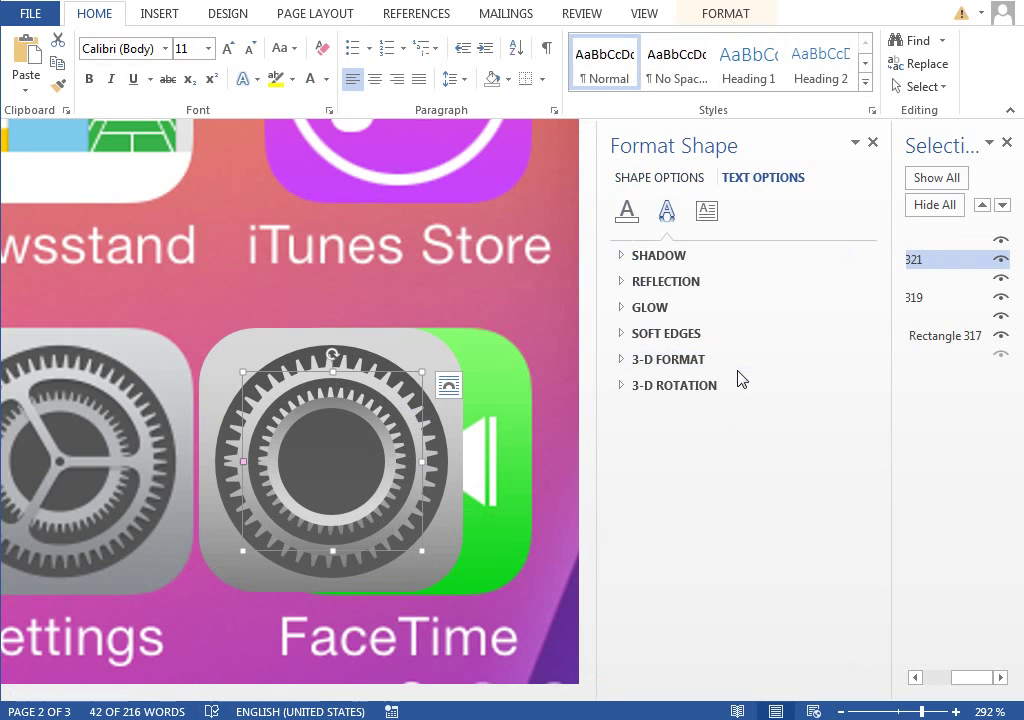
left_click(627, 212)
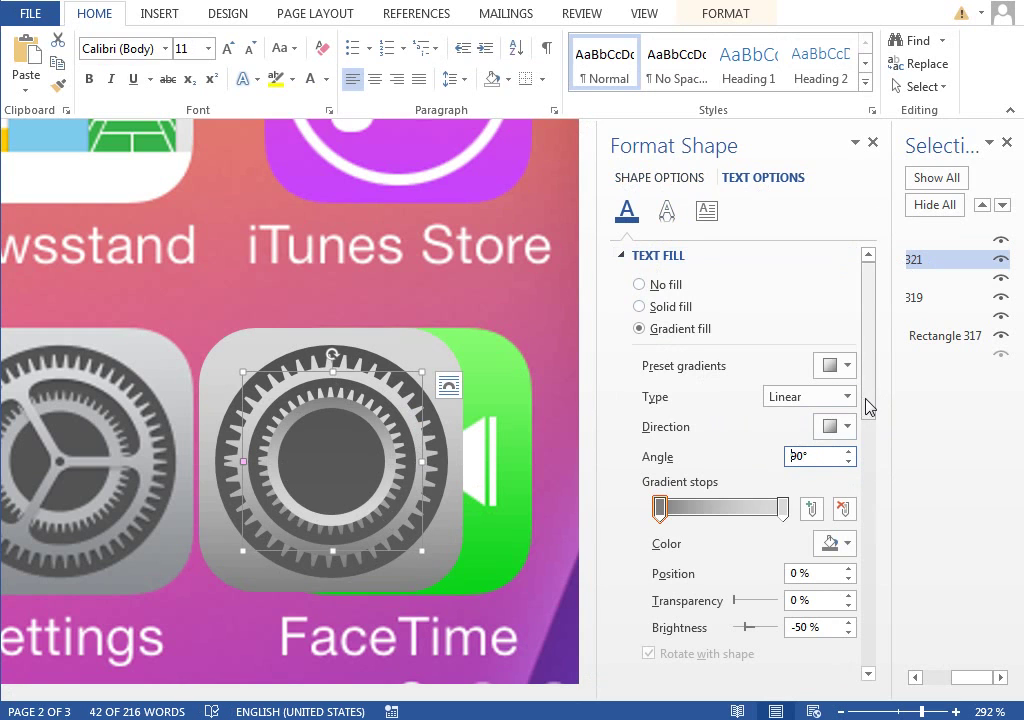
scroll(869, 508, "down", 3)
scroll(869, 508, "down", 5)
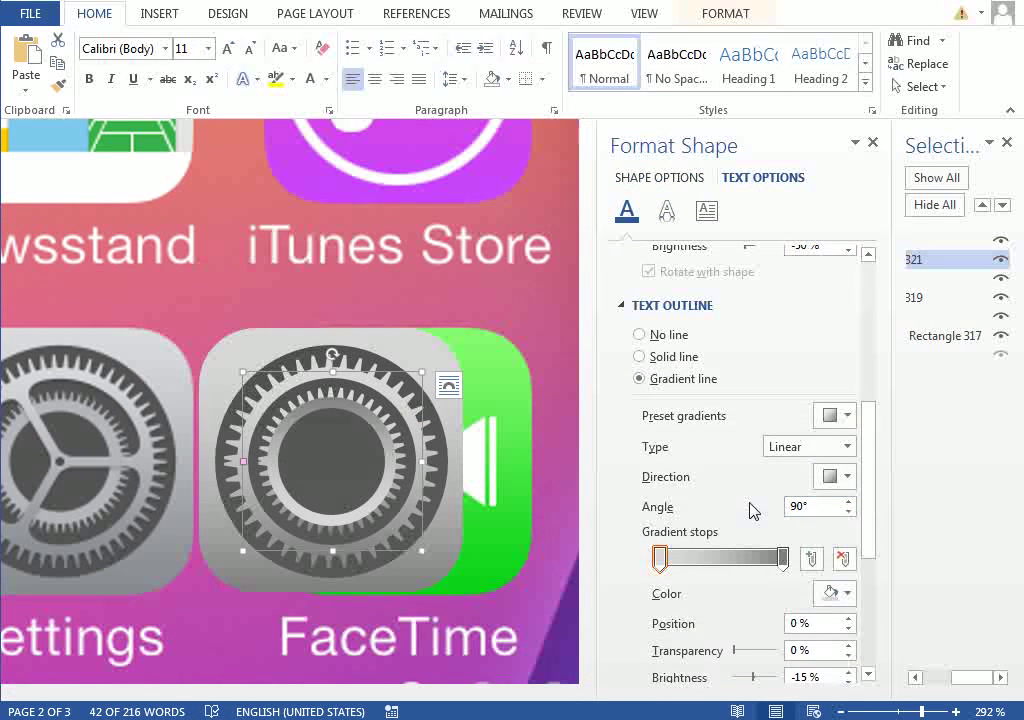
double_click(815, 504)
type("270")
key("Return")
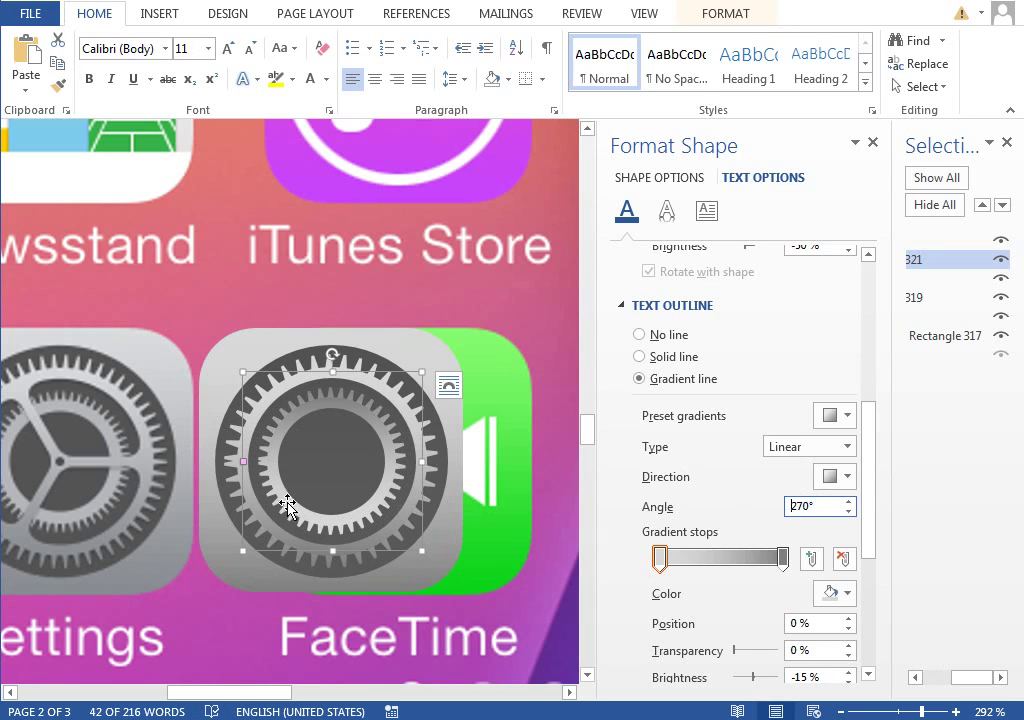
Color the first gradient stop of the inner teeth's text outline white darkened 25%
scroll(740, 541, "down", 2)
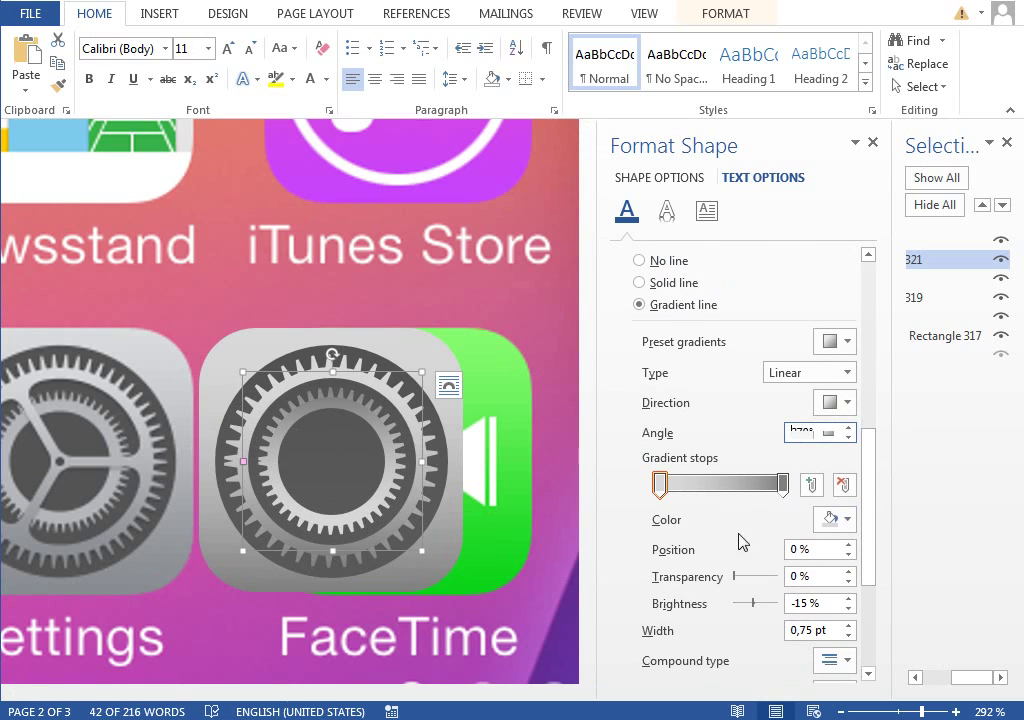
left_click(665, 489)
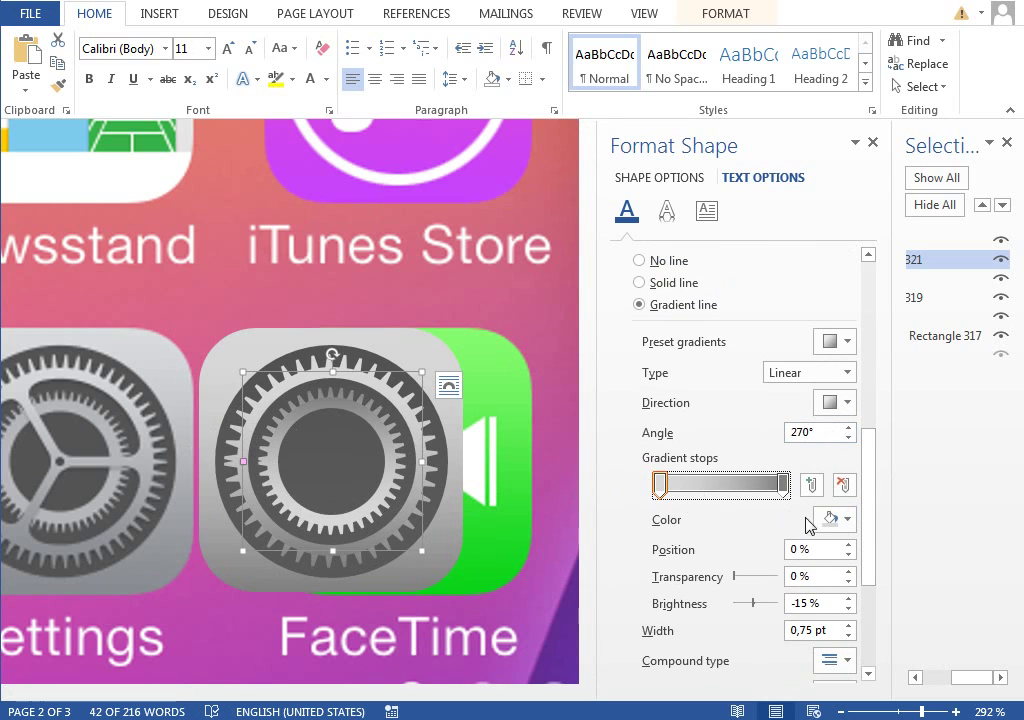
left_click(843, 520)
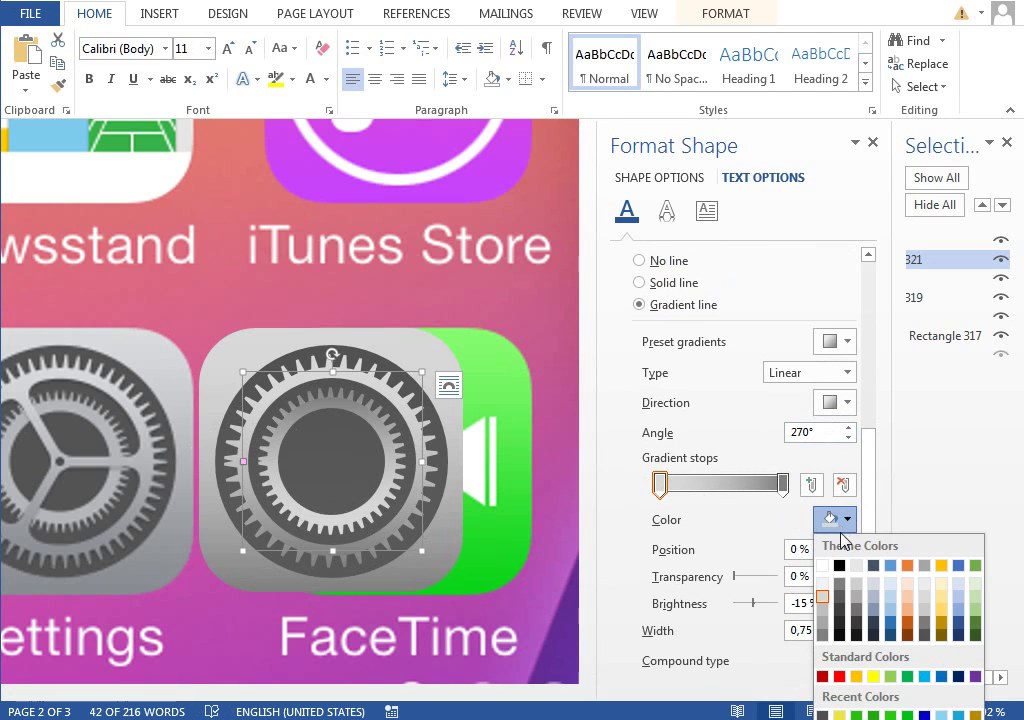
left_click(824, 610)
scroll(871, 386, "up", 6)
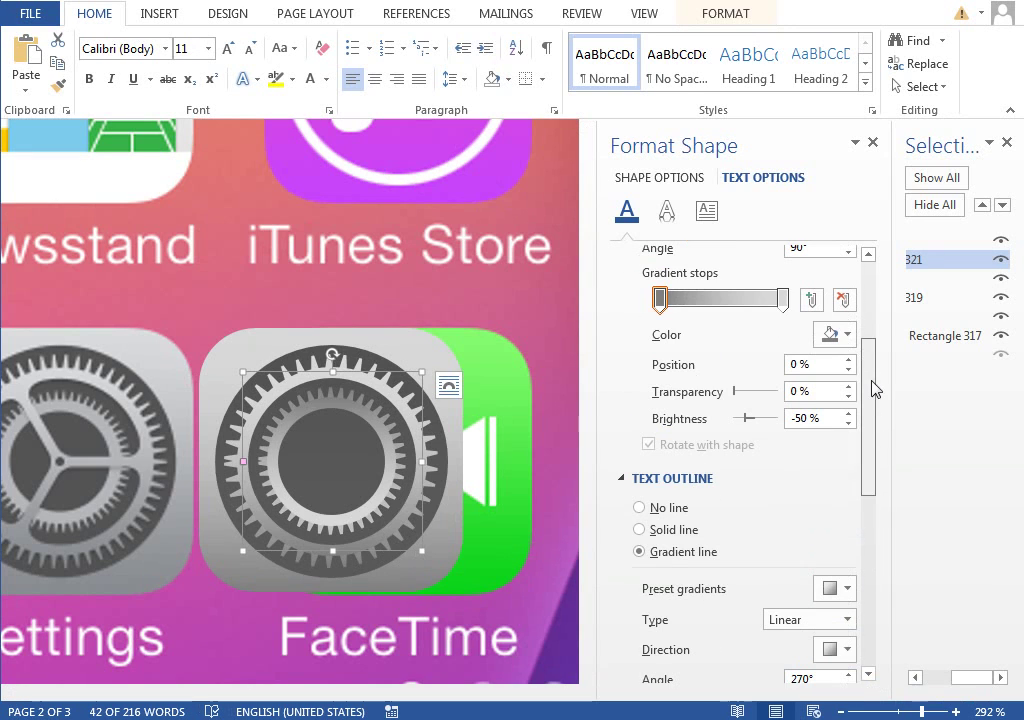
Color the last gradient stop of the inner teeth's text fill a darker shade of white
left_click(783, 300)
left_click(845, 334)
left_click(825, 422)
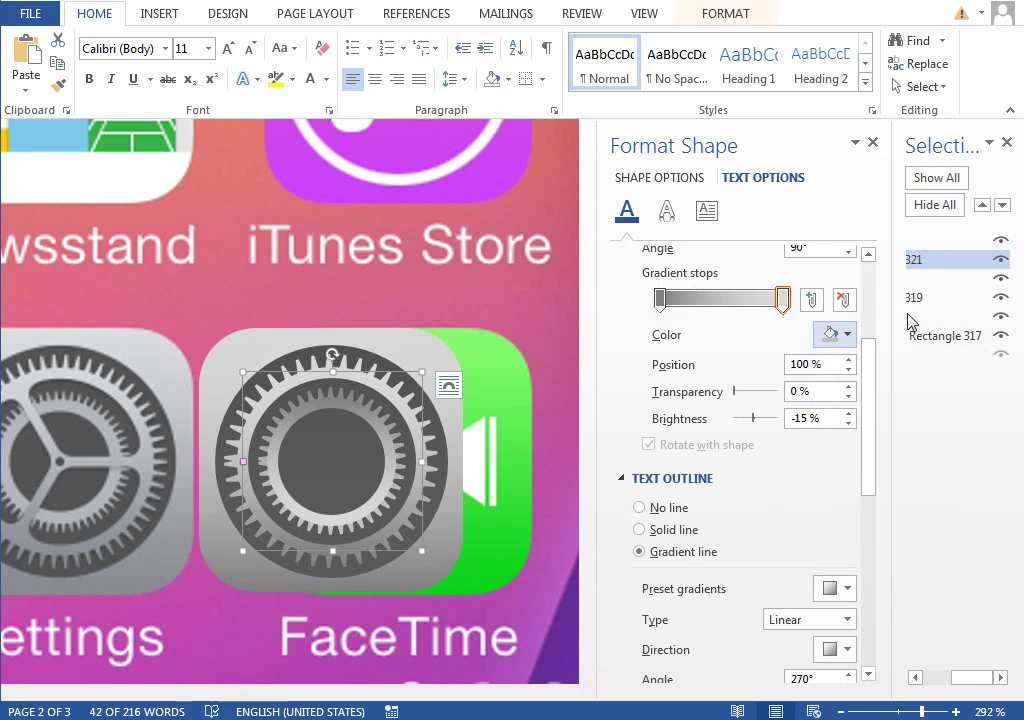
Color the first stop of the inner ring's gradient line white darkened 25%
left_click(915, 241)
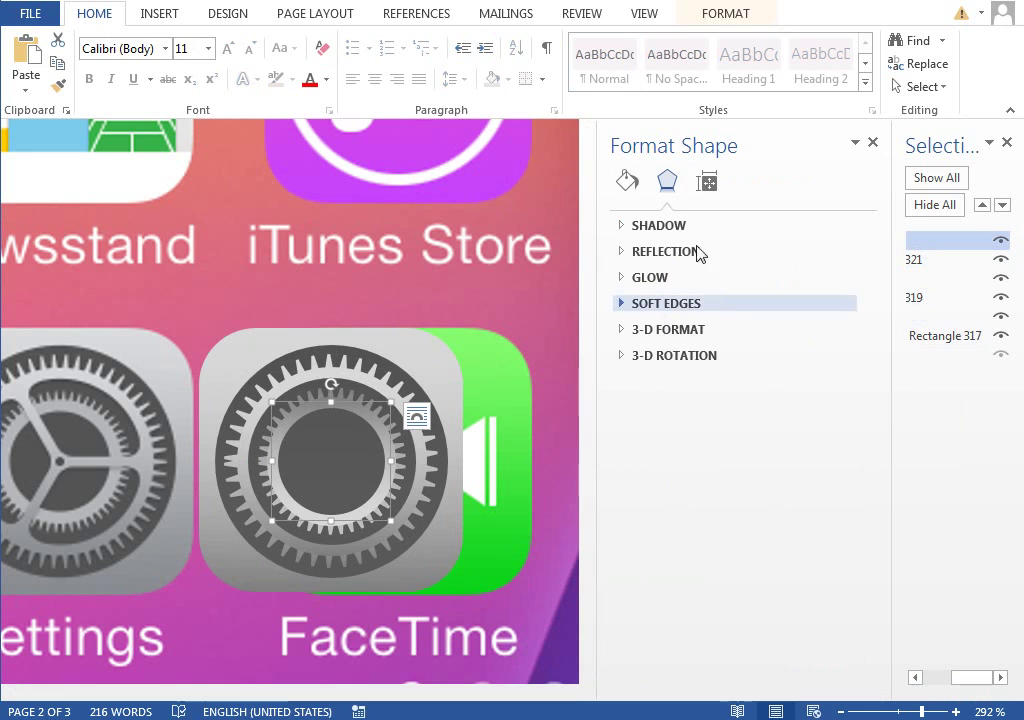
left_click(628, 182)
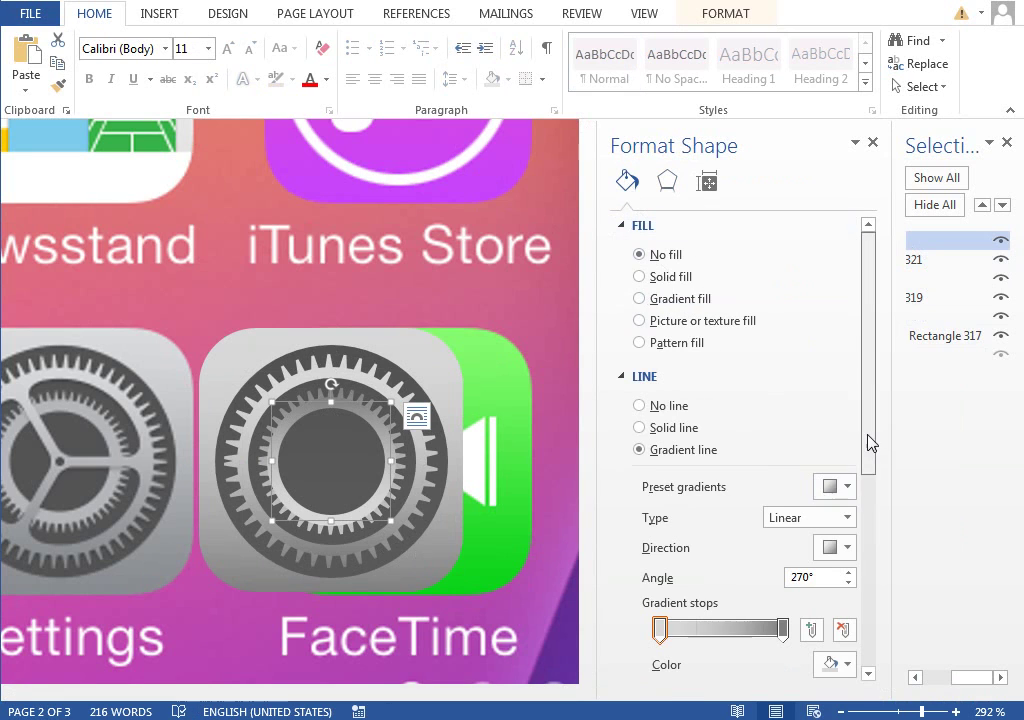
scroll(868, 470, "down", 3)
left_click(830, 495)
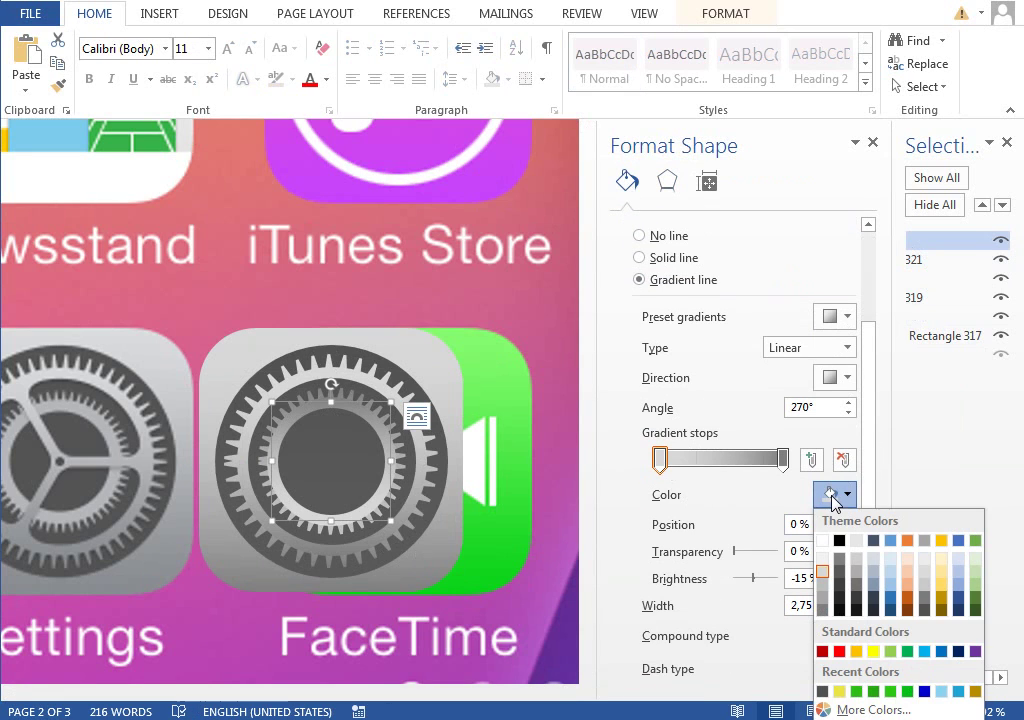
left_click(828, 580)
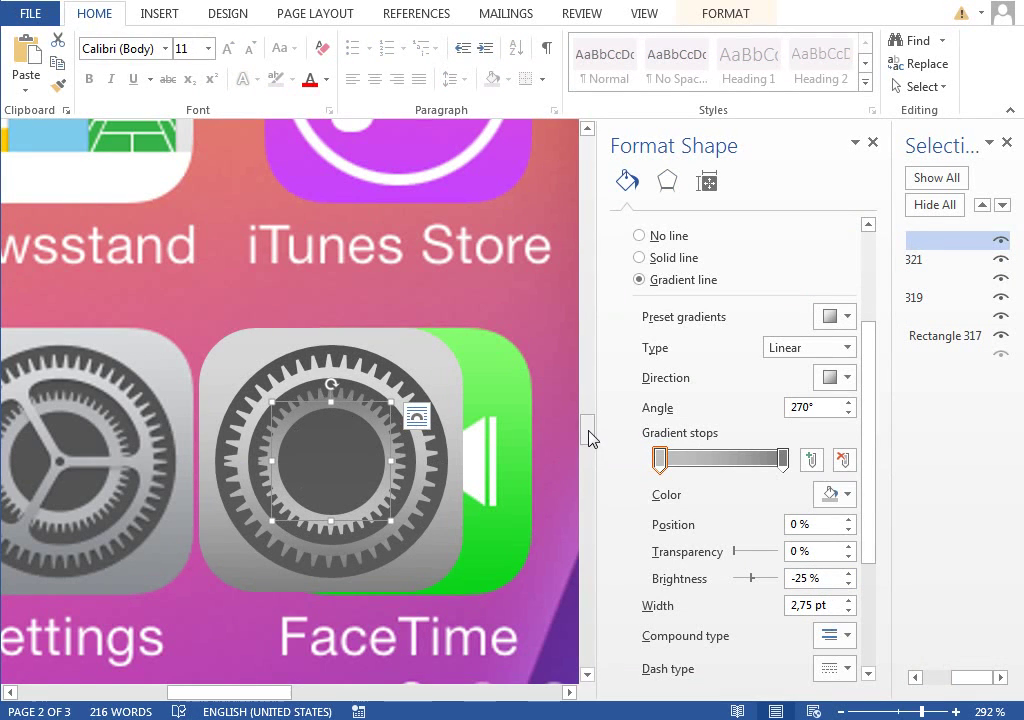
Trace the three spokes of the reference Settings gear with a freeform shape about 12 mm wide and 13.4 mm high
left_click_drag(590, 437, 523, 459)
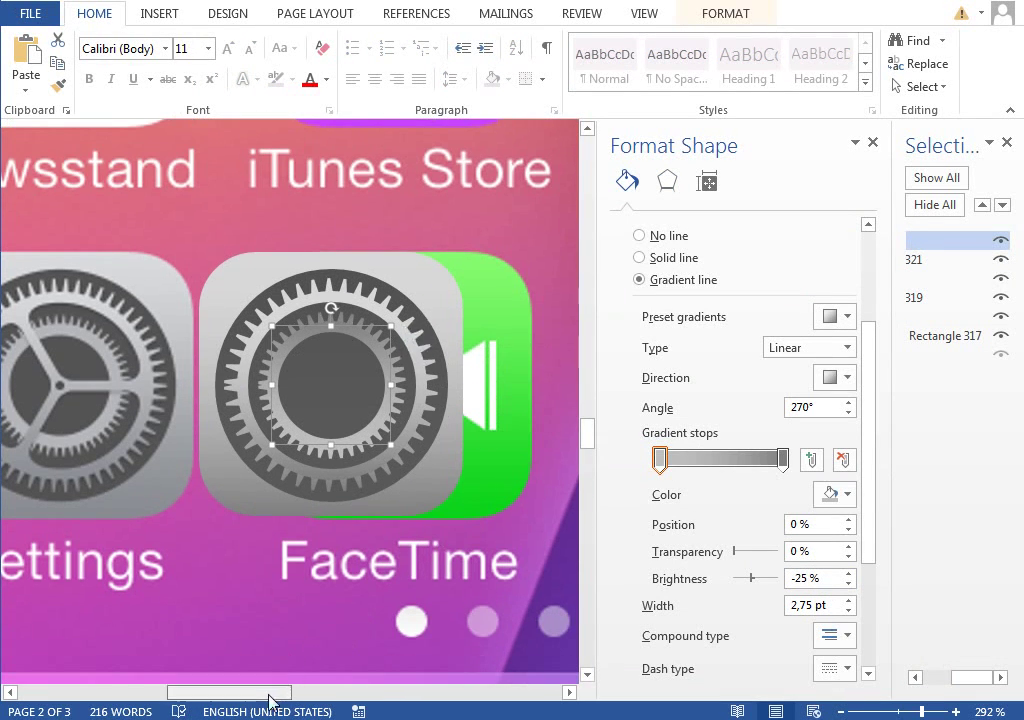
left_click_drag(268, 696, 261, 696)
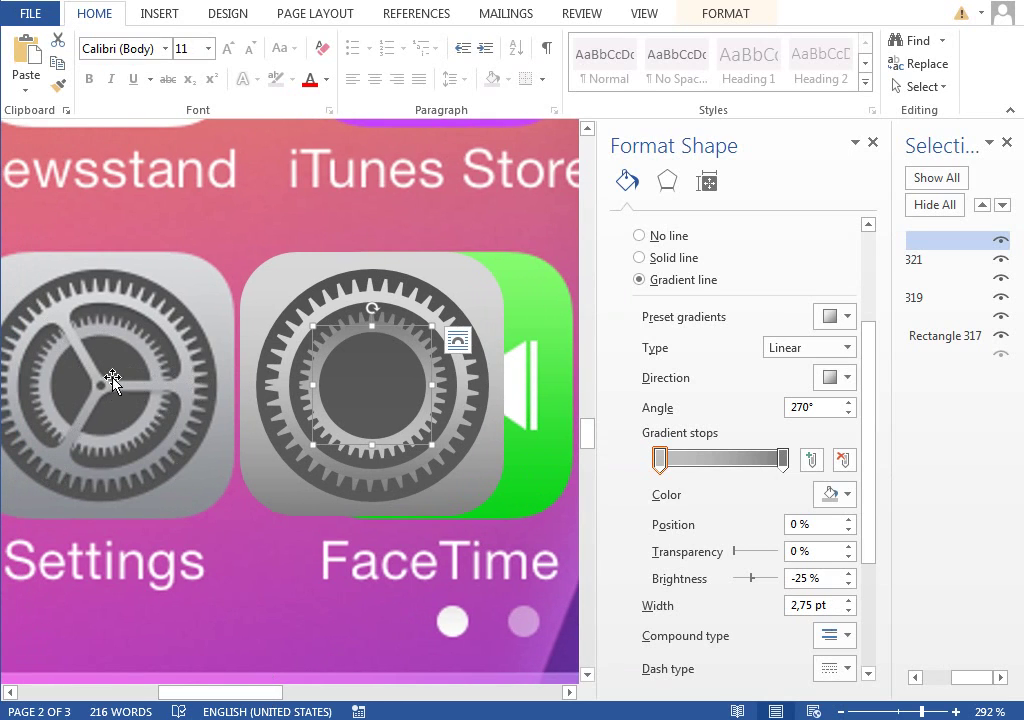
scroll(380, 275, "up", 9, "ctrl")
left_click_drag(245, 688, 222, 690)
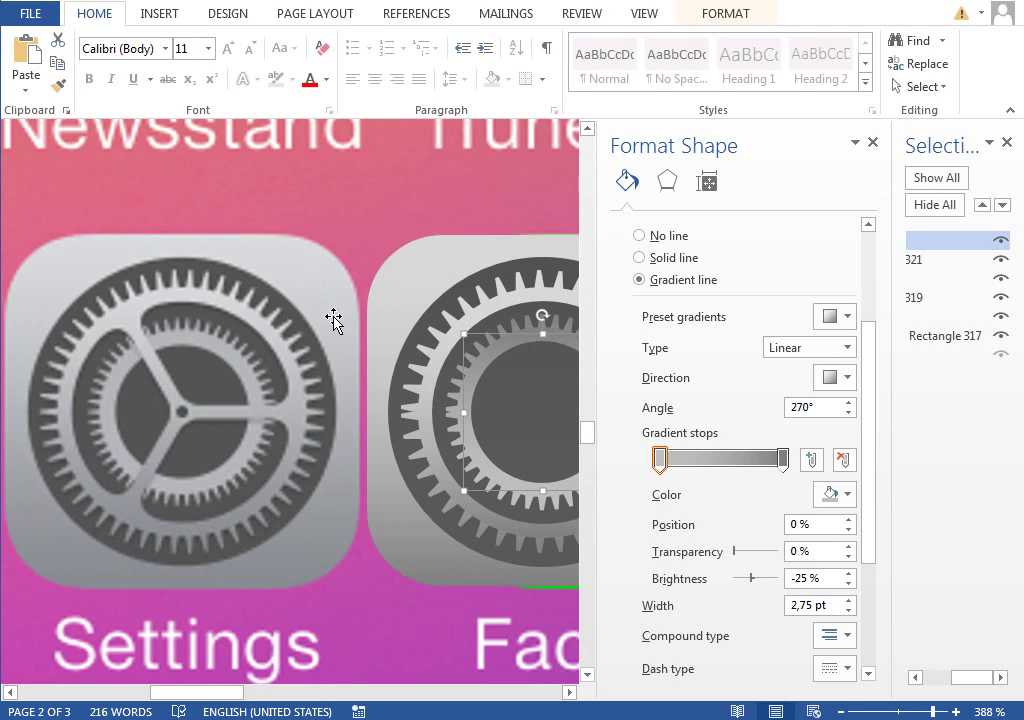
left_click(159, 16)
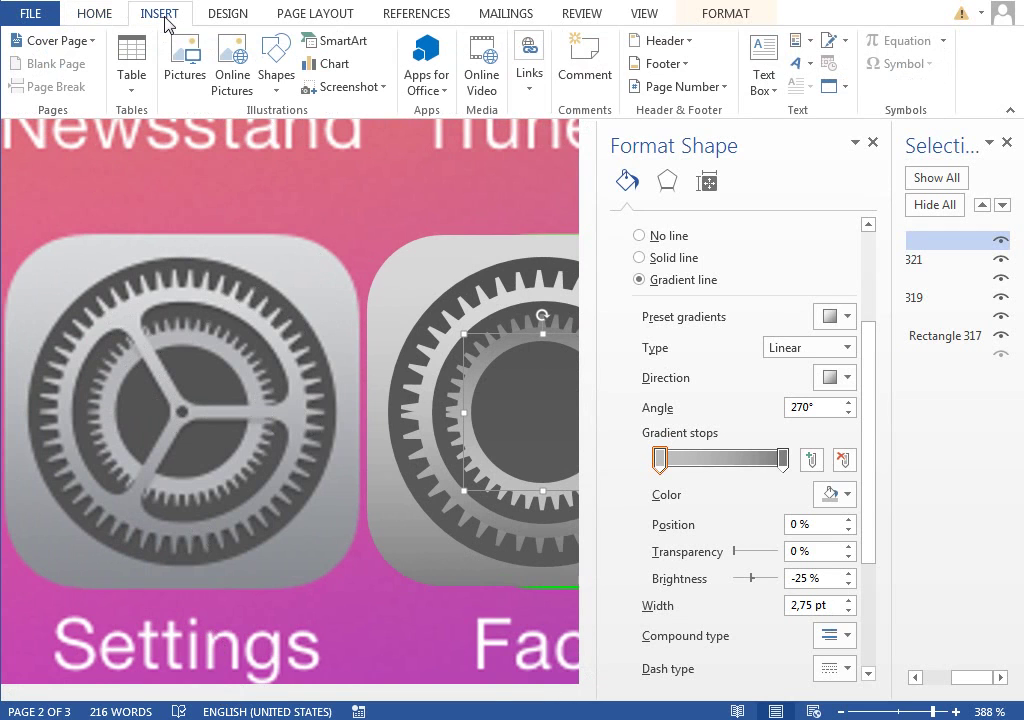
left_click(275, 55)
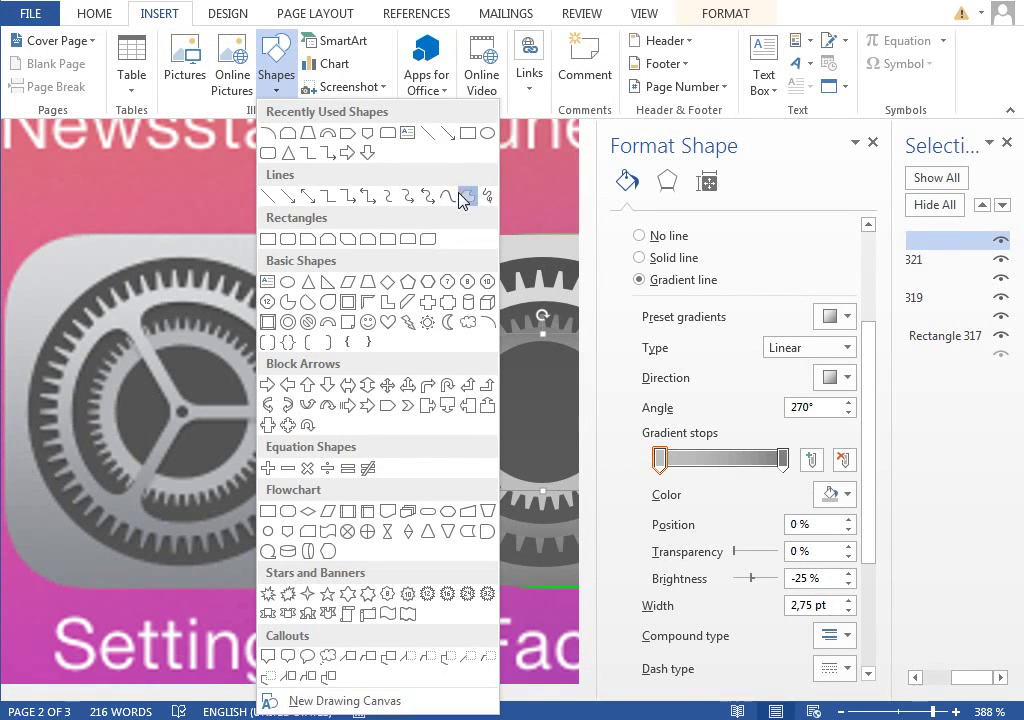
left_click(462, 198)
left_click(120, 314)
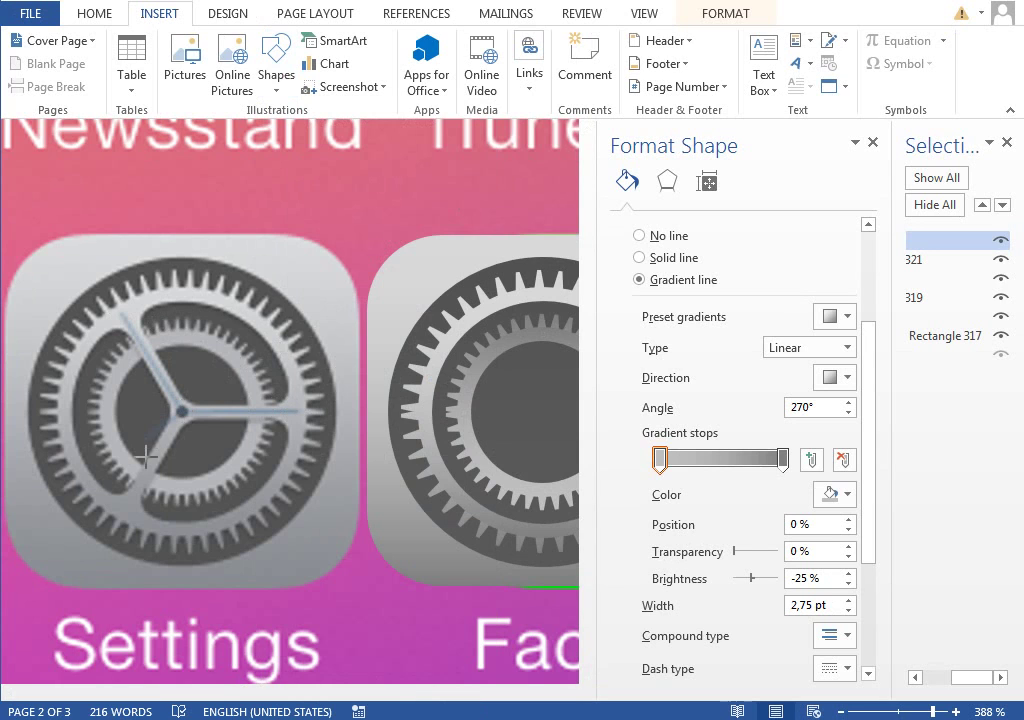
double_click(125, 510)
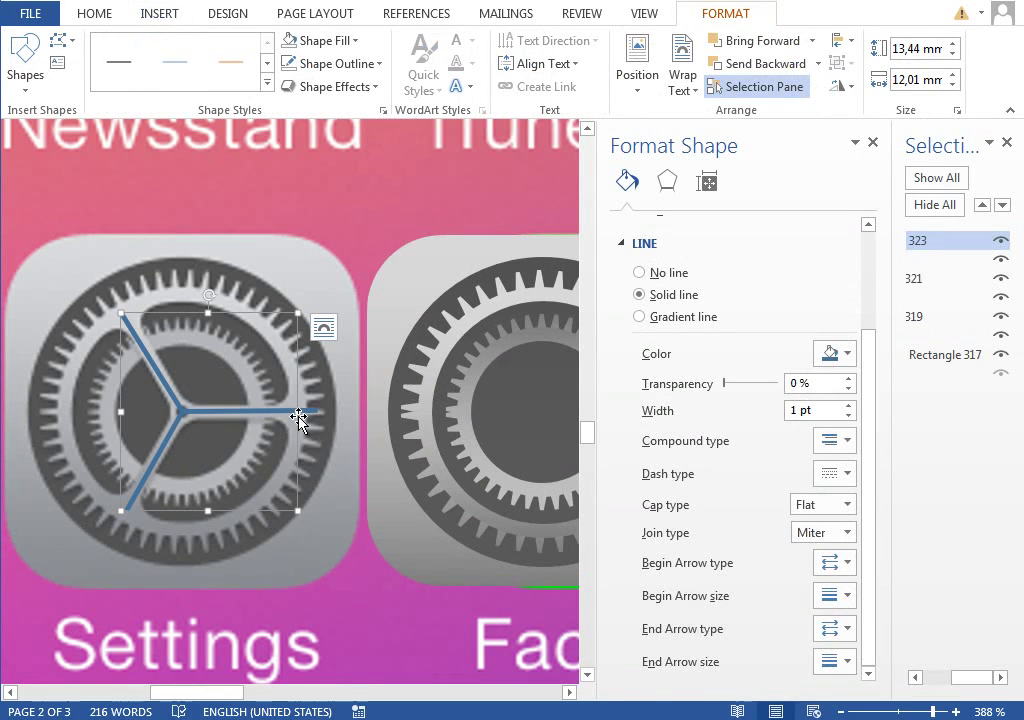
Set the spokes' line join type to Bevel and the line width to 3 pt
left_click(797, 535)
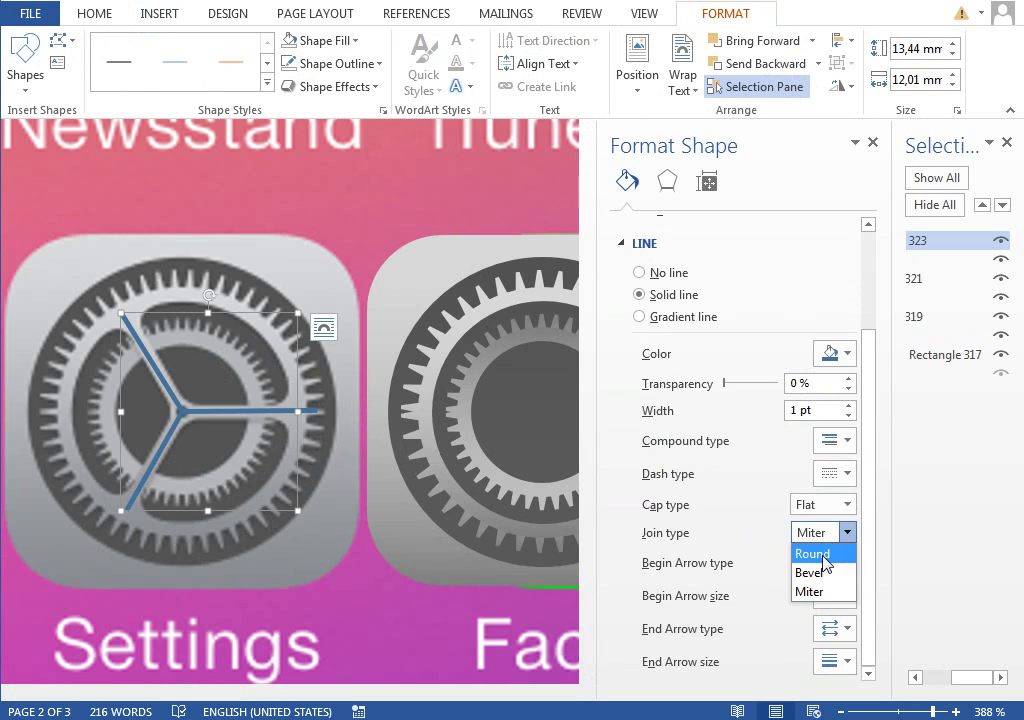
left_click(820, 556)
left_click(838, 536)
left_click(828, 575)
left_click(848, 408)
left_click(848, 408)
left_click(849, 409)
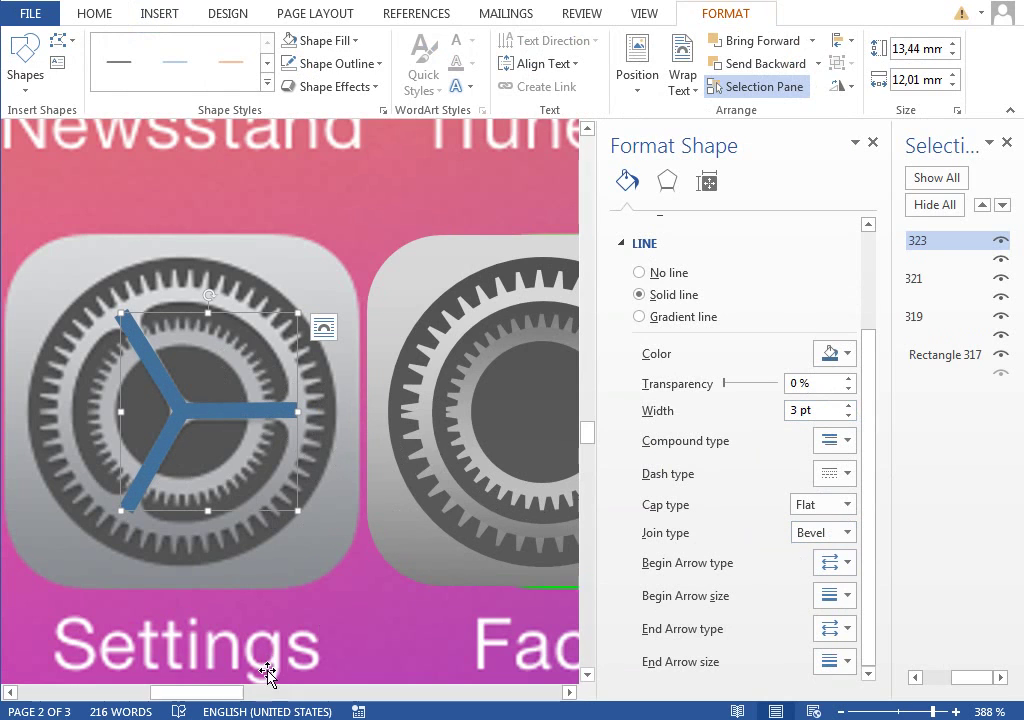
Switch the spokes to a gradient line and remove its two middle gradient stops
left_click_drag(225, 694, 241, 694)
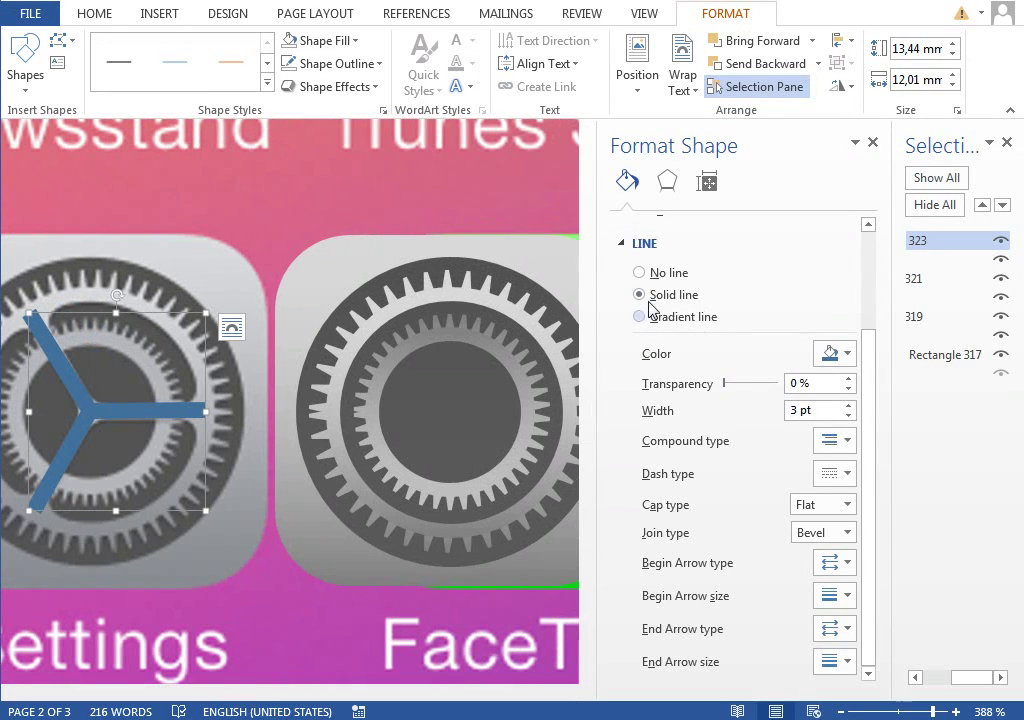
left_click(698, 319)
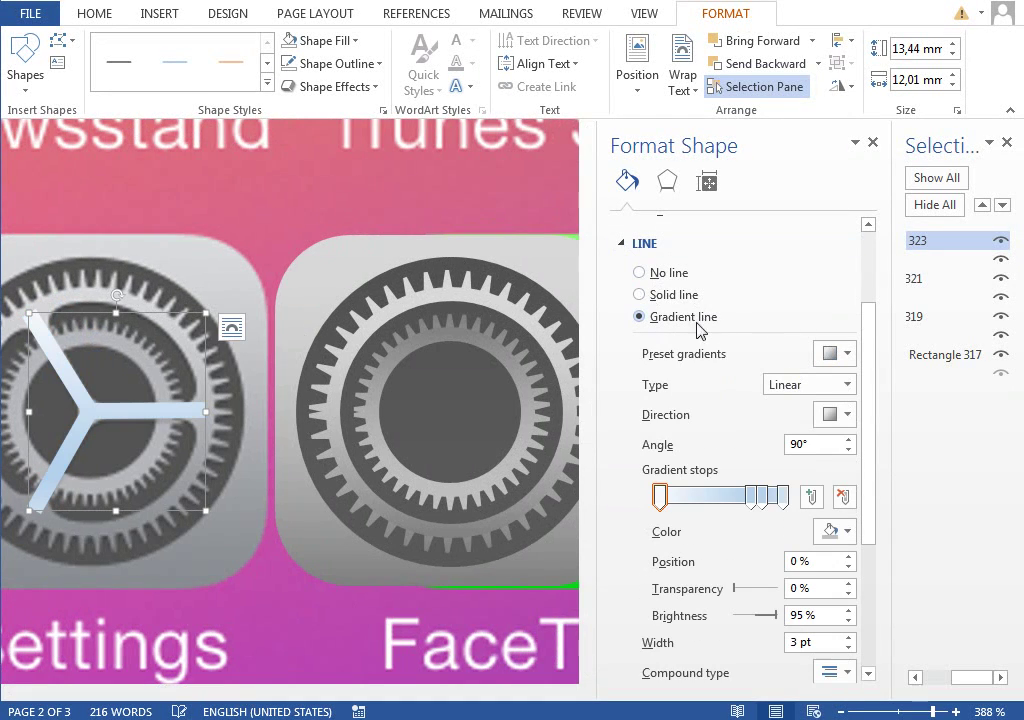
left_click_drag(749, 497, 765, 527)
left_click_drag(761, 498, 766, 544)
Color the spokes' last gradient stop white darkened 15% and the first stop white darkened 50%
left_click(783, 505)
left_click(828, 532)
left_click(822, 612)
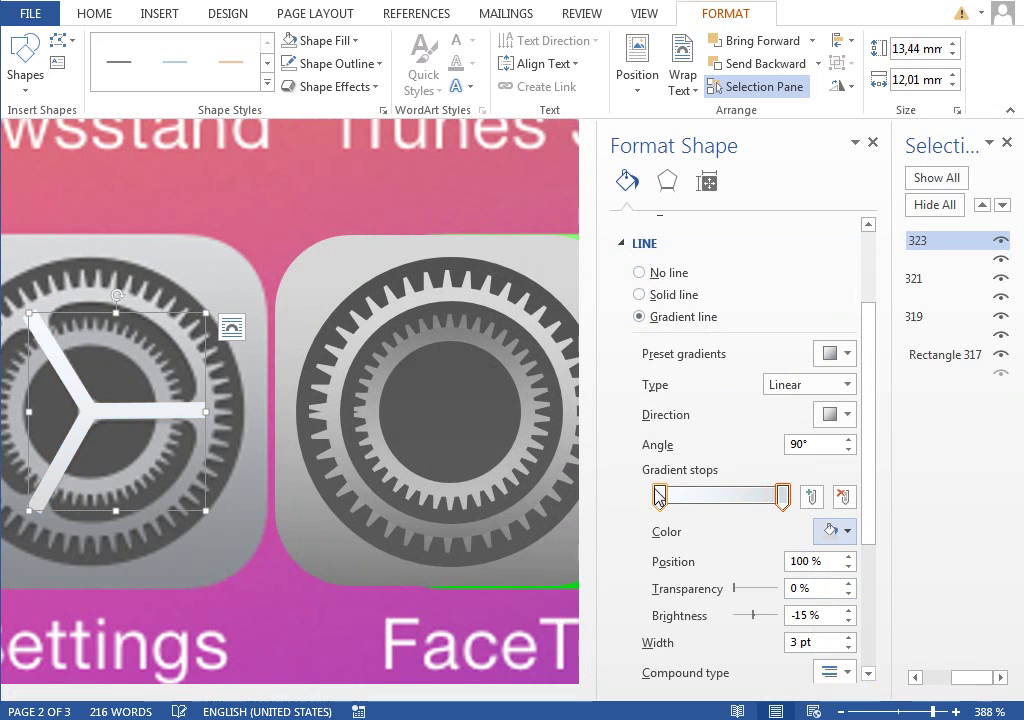
left_click(659, 497)
left_click(828, 532)
left_click(823, 647)
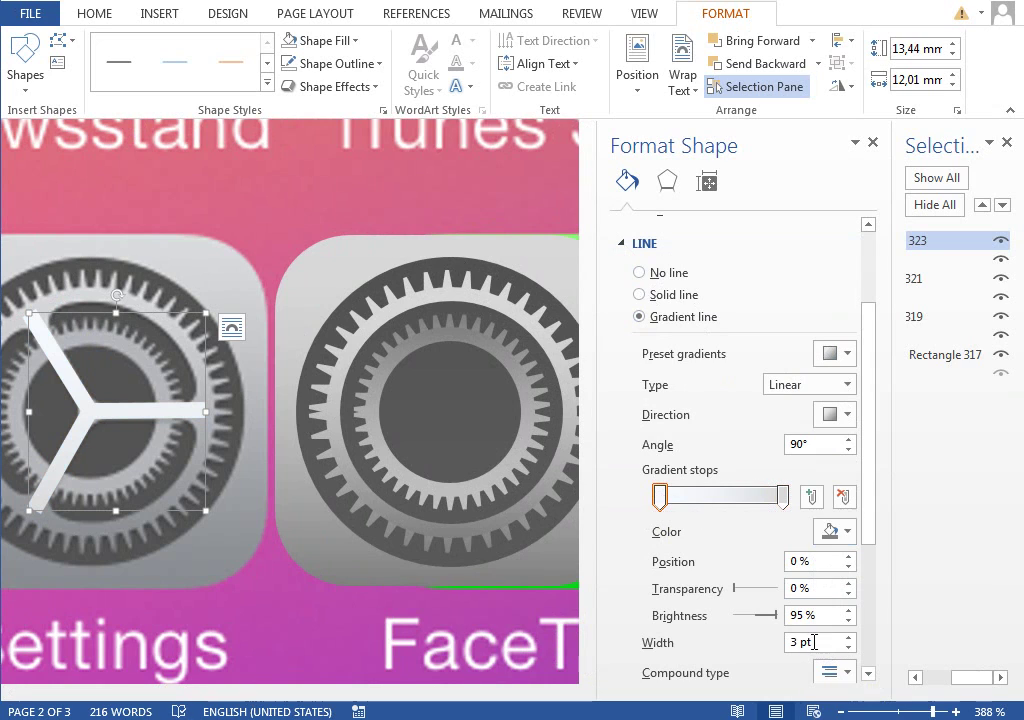
Set the spokes' gradient line angle to 270°
left_click_drag(255, 695, 238, 696)
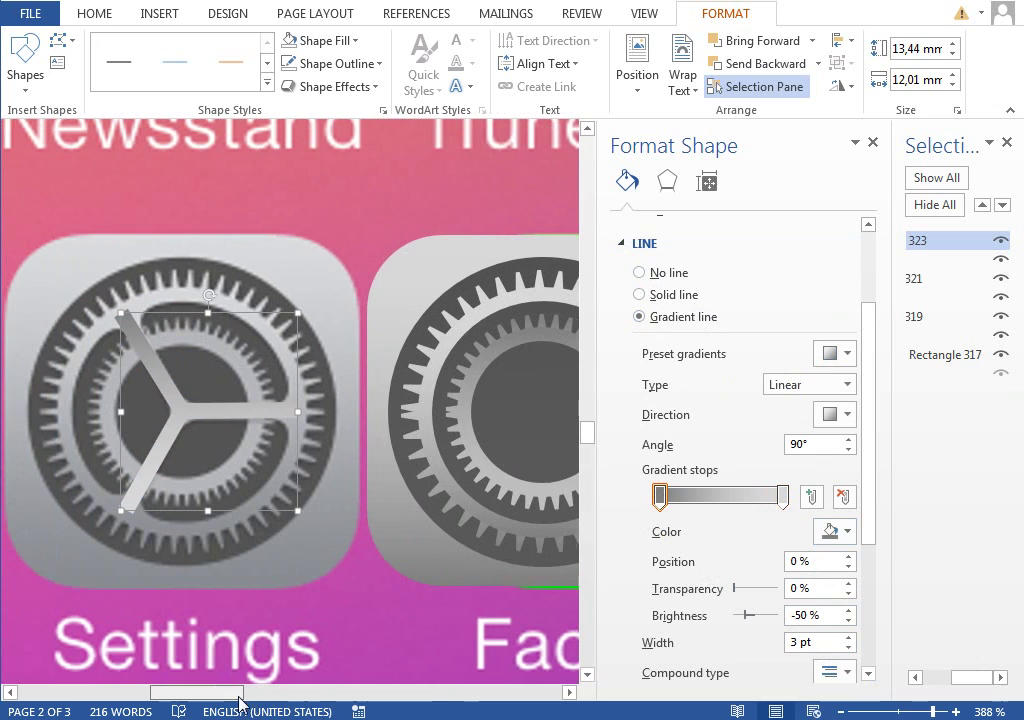
left_click_drag(812, 445, 759, 445)
type("270")
key("Return")
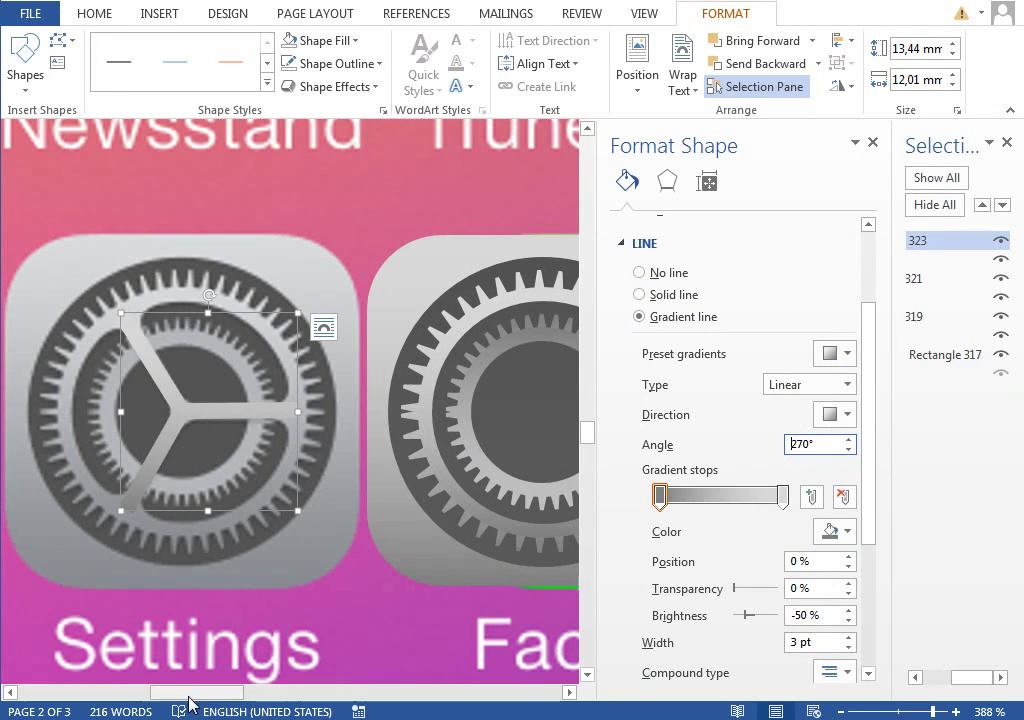
Move the spokes from the reference icon onto the recreated gear, with their hub at the center of the rings
left_click_drag(192, 699, 228, 697)
left_click_drag(46, 414, 407, 409)
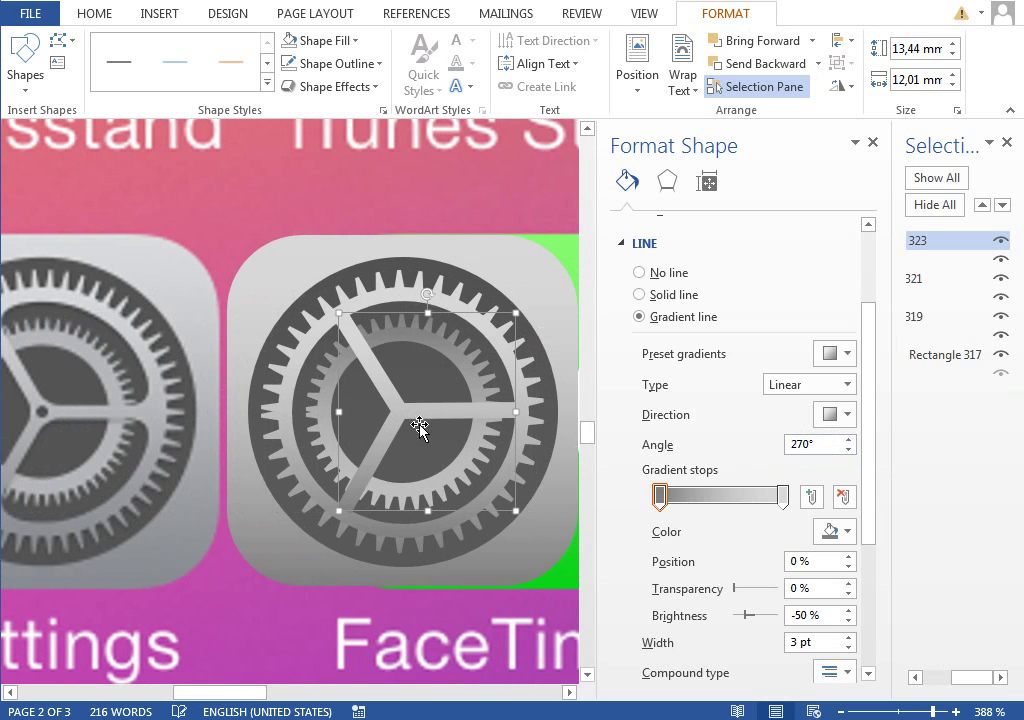
left_click(930, 262)
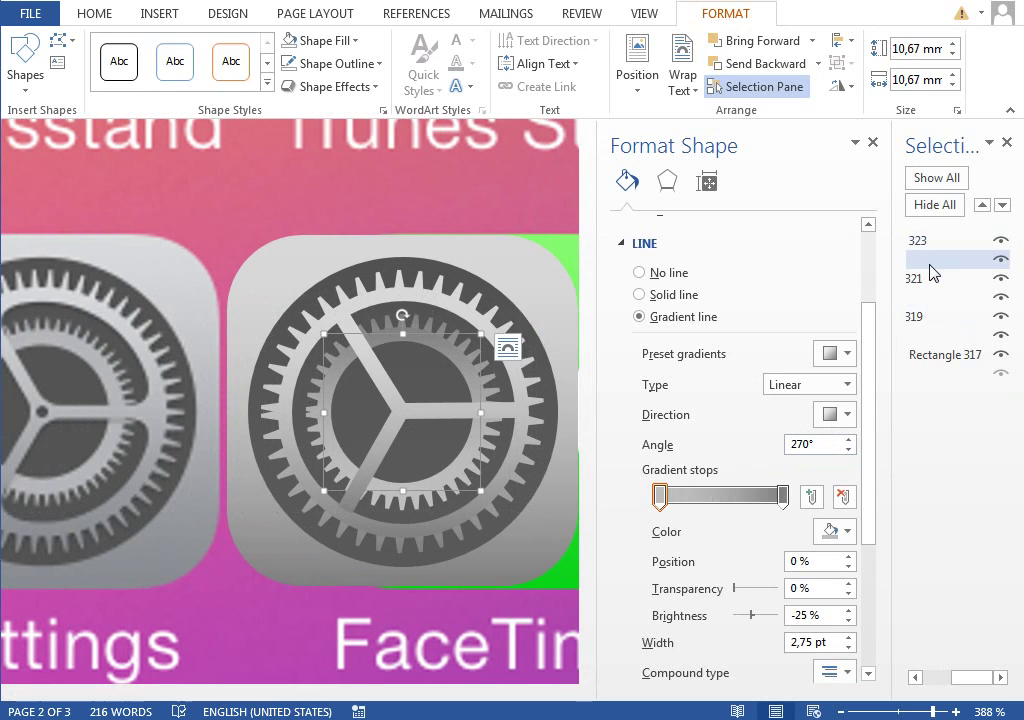
Adjust the spokes' gradient line angle to 260° so their shading blends with the rings
left_click(936, 242)
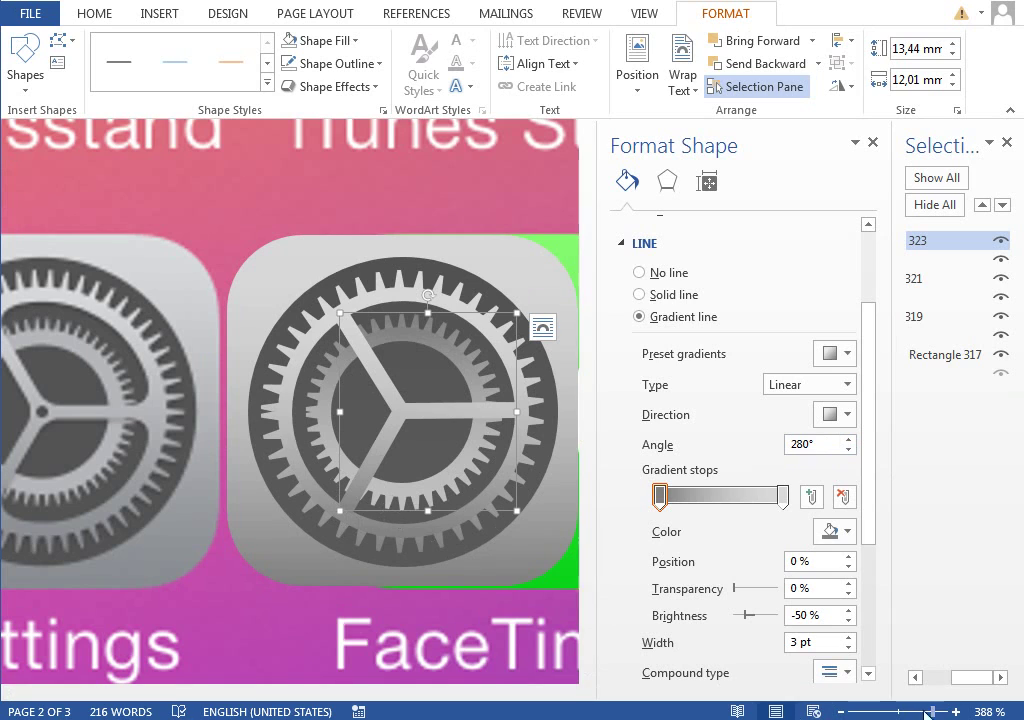
left_click_drag(934, 712, 950, 712)
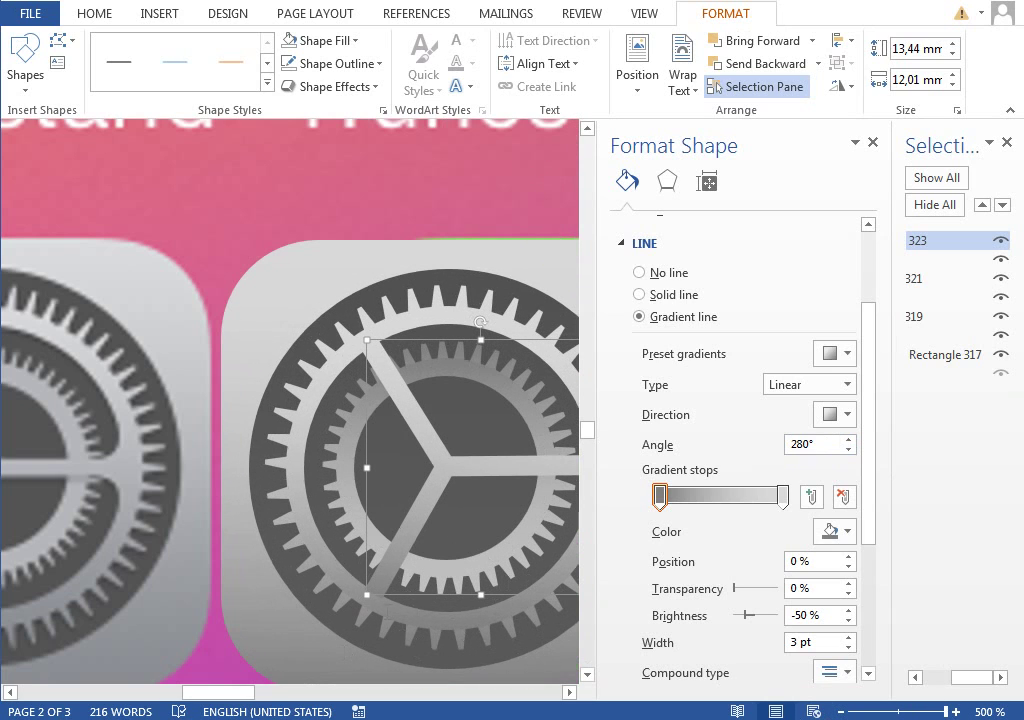
left_click(848, 453)
left_click(848, 453)
left_click(848, 440)
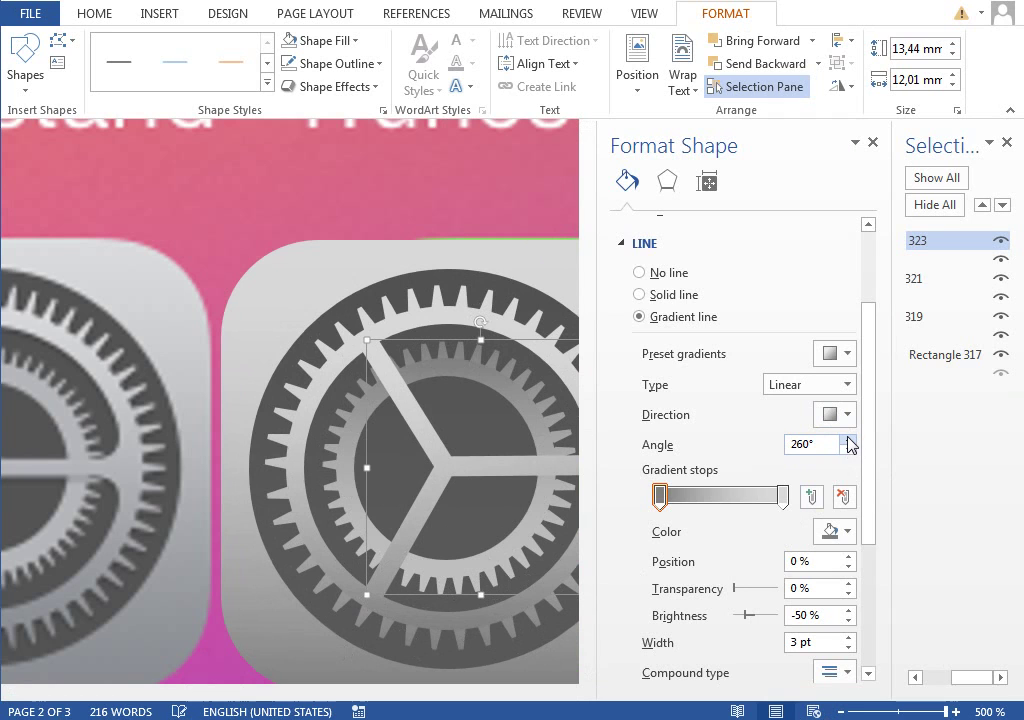
Draw a small circle about 1.25 mm in diameter over the hub where the three spokes meet
left_click_drag(208, 690, 272, 694)
left_click(157, 15)
left_click(277, 60)
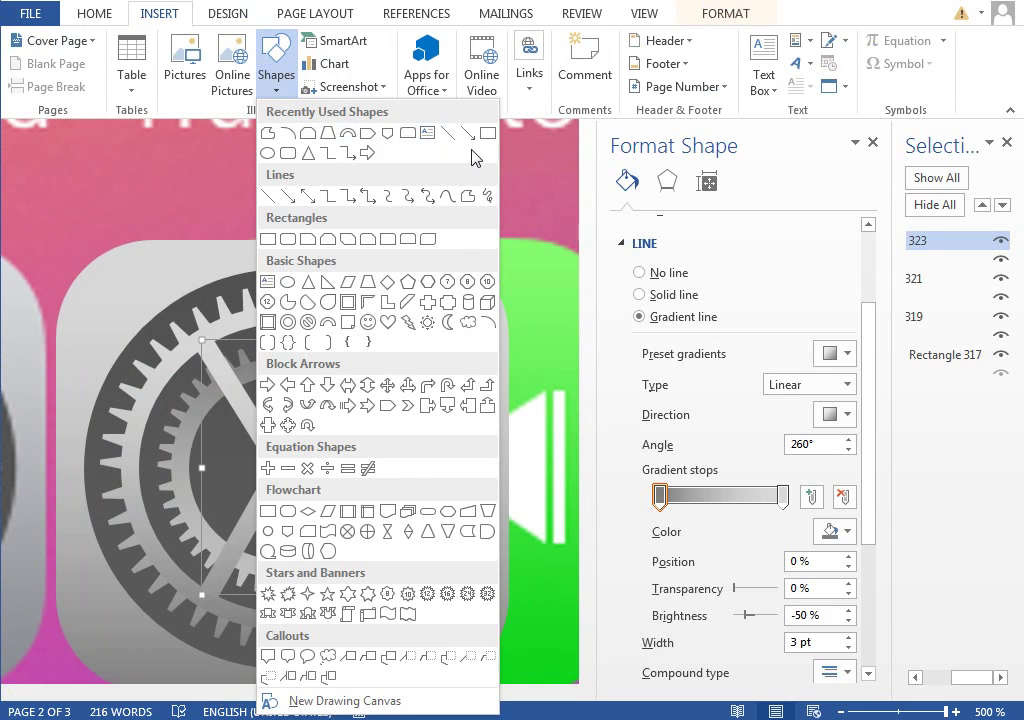
left_click(288, 282)
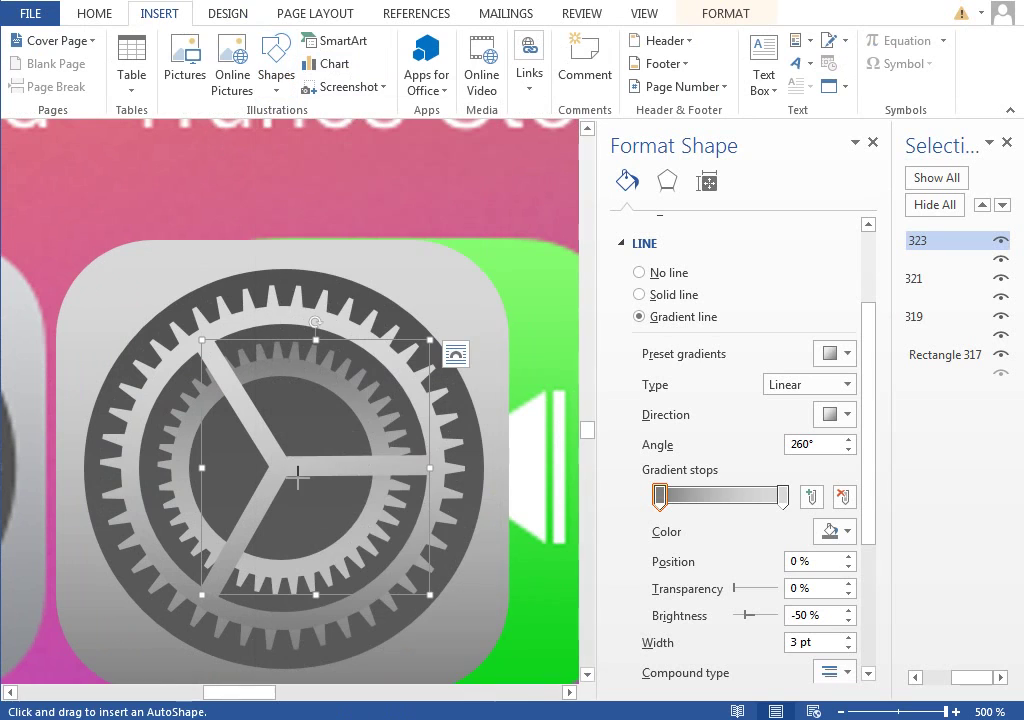
left_click_drag(316, 437, 289, 469)
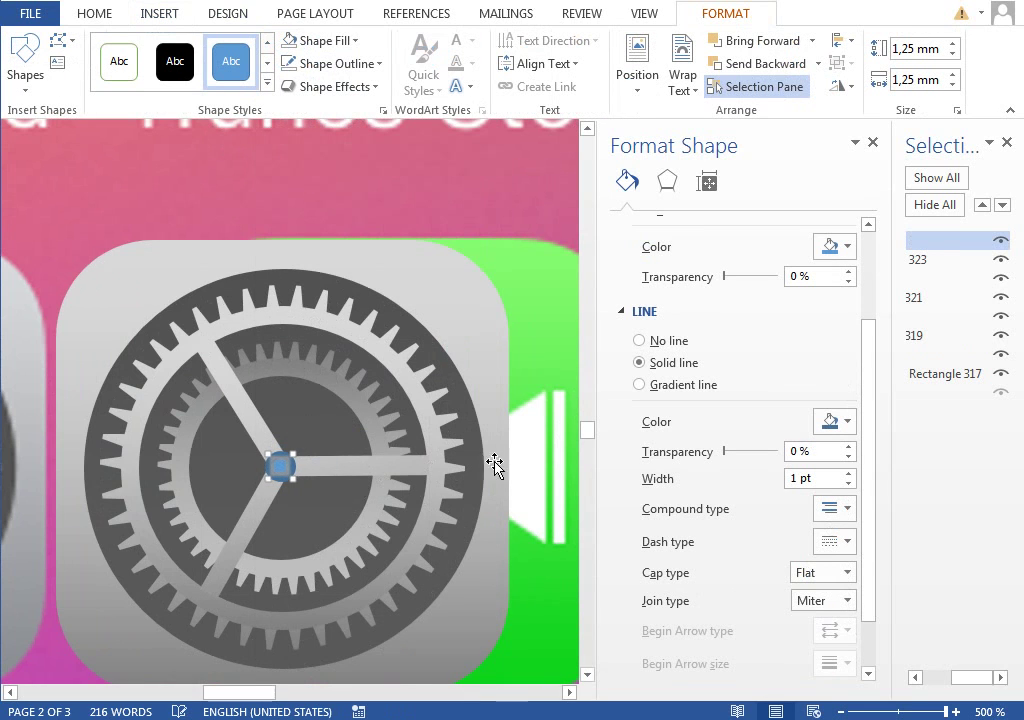
Fill the hub circle with medium gray and give it a lighter gray outline 1.75 pt wide
left_click_drag(870, 375, 868, 249)
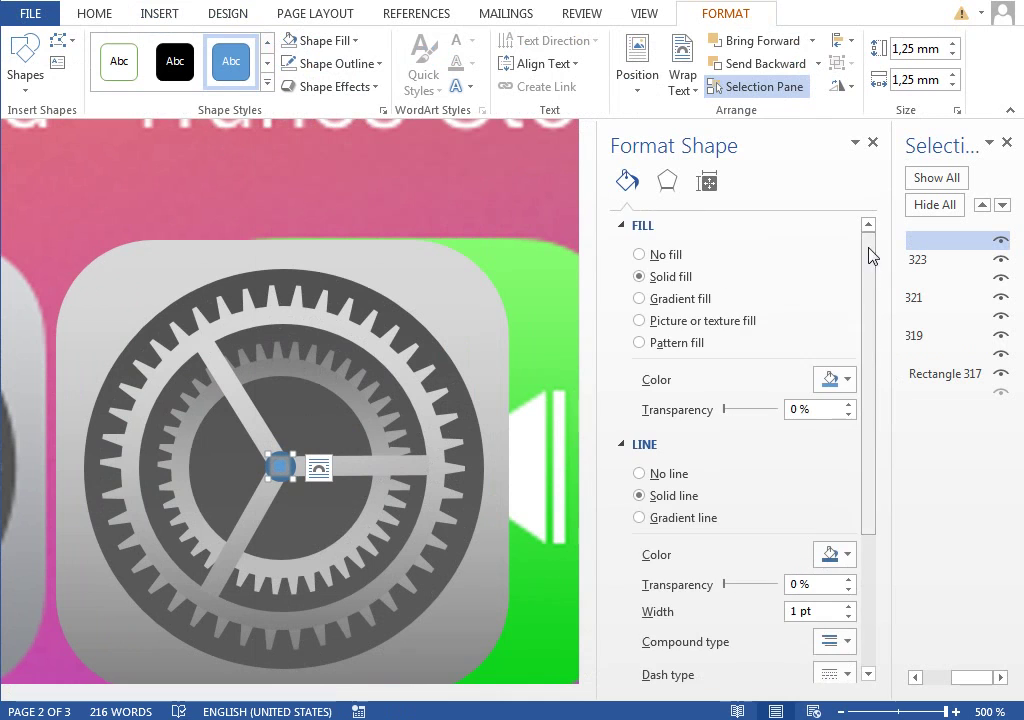
left_click(828, 380)
left_click(823, 495)
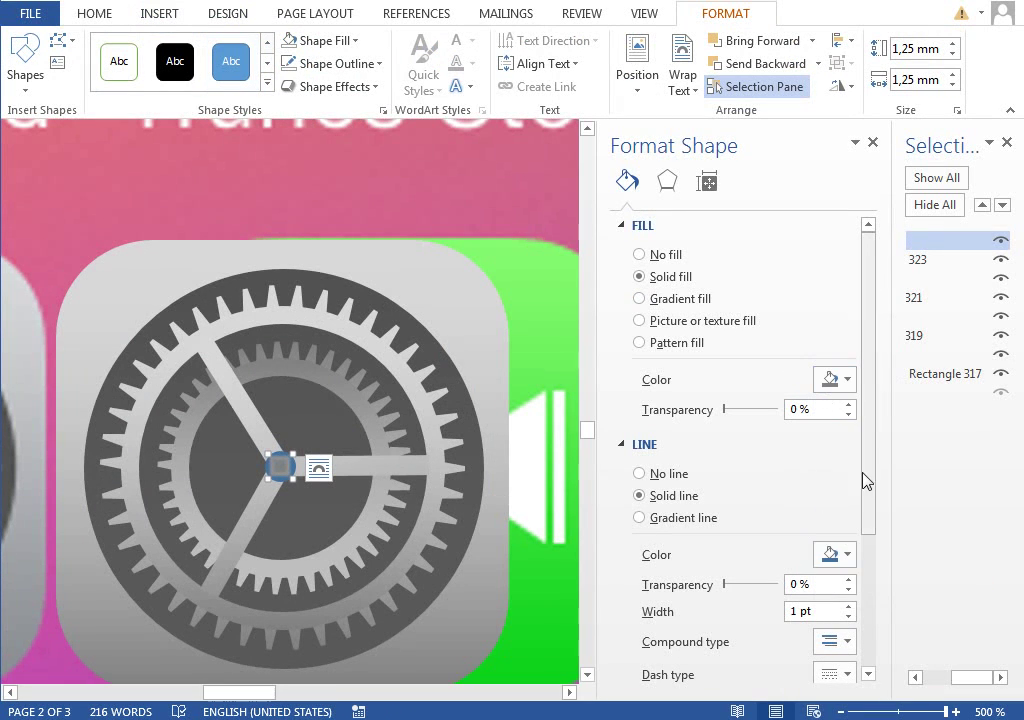
scroll(864, 480, "down", 2)
left_click(835, 455)
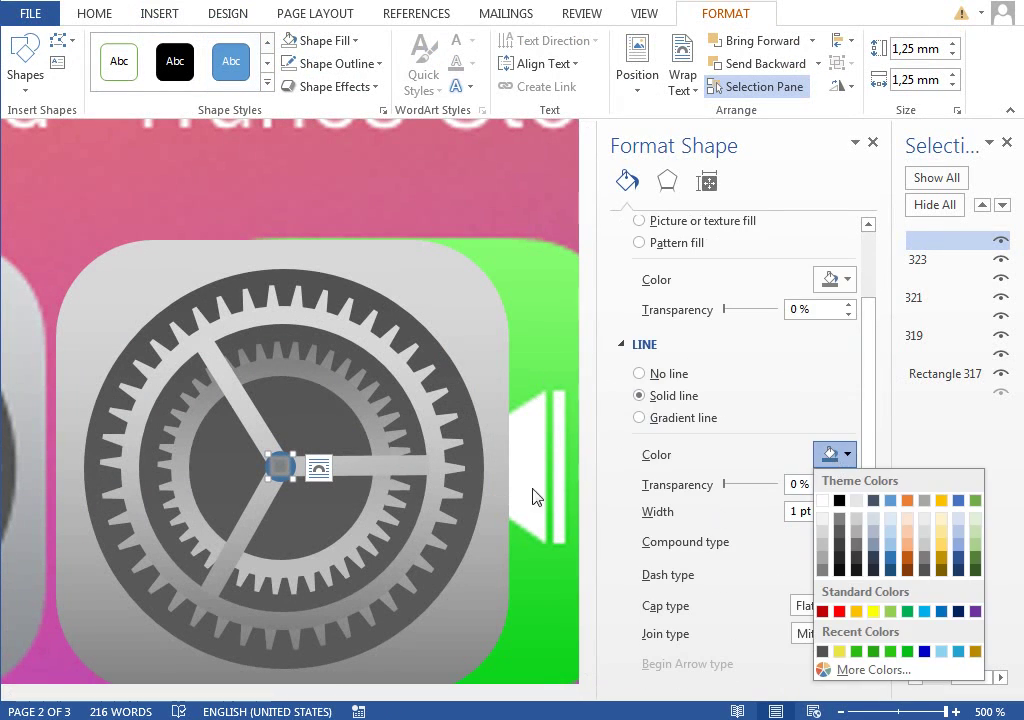
left_click(818, 563)
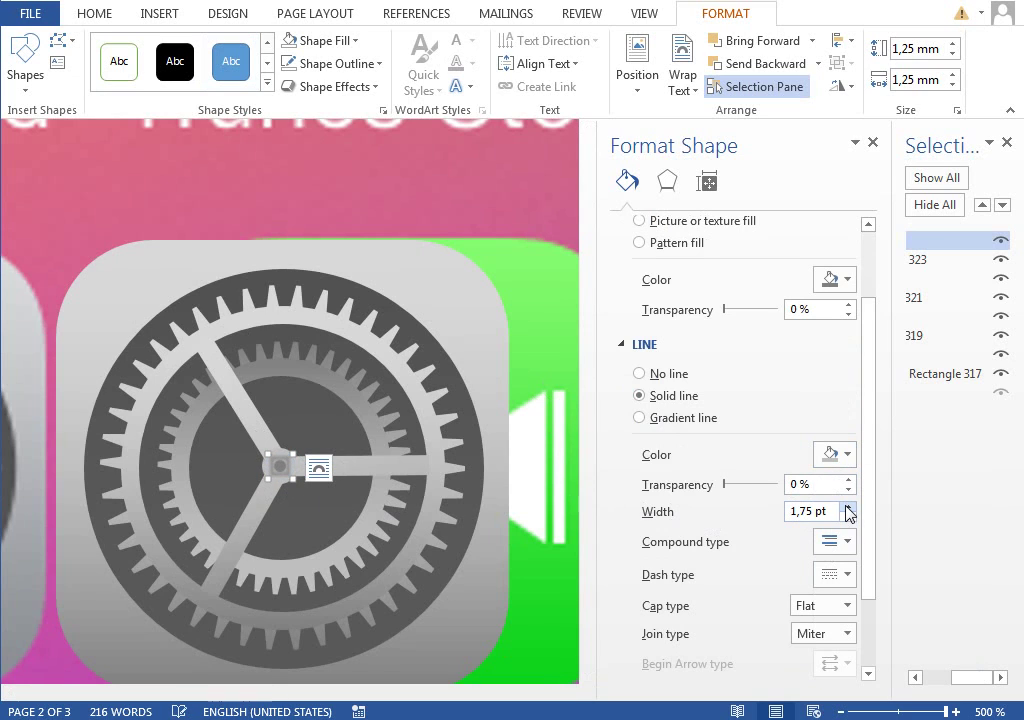
left_click(918, 260)
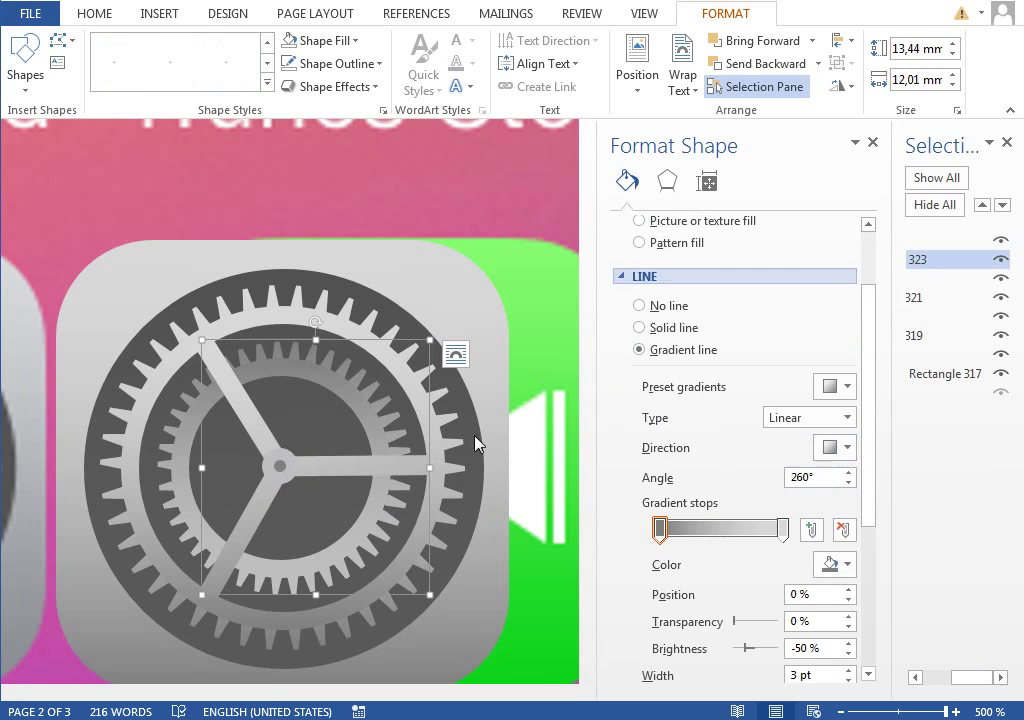
left_click(282, 468)
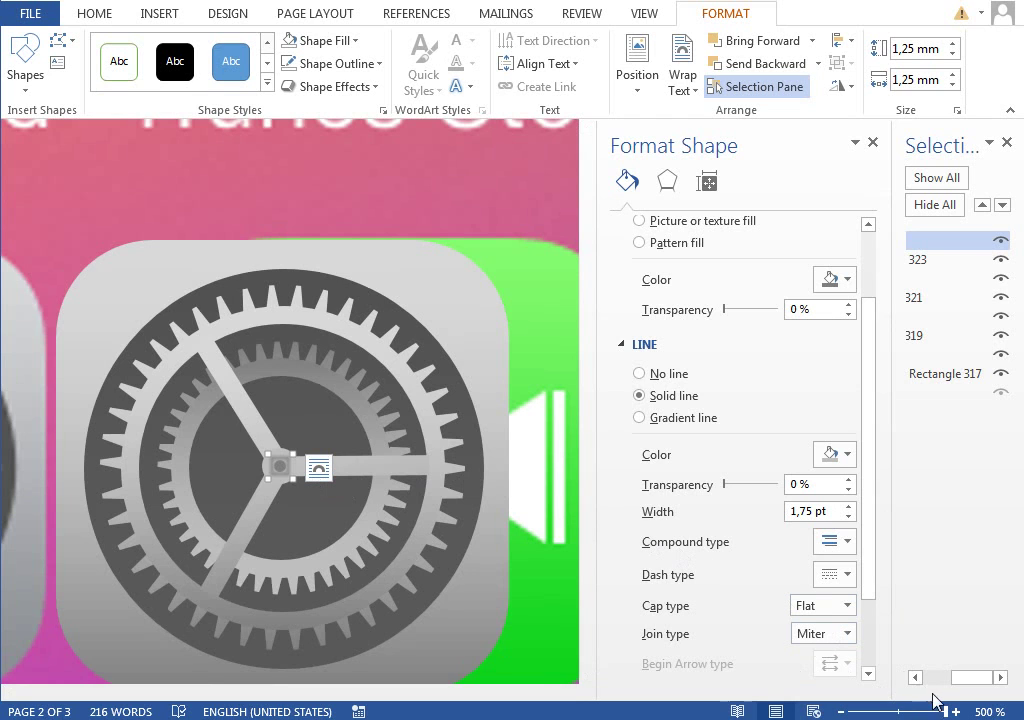
left_click_drag(932, 712, 913, 712)
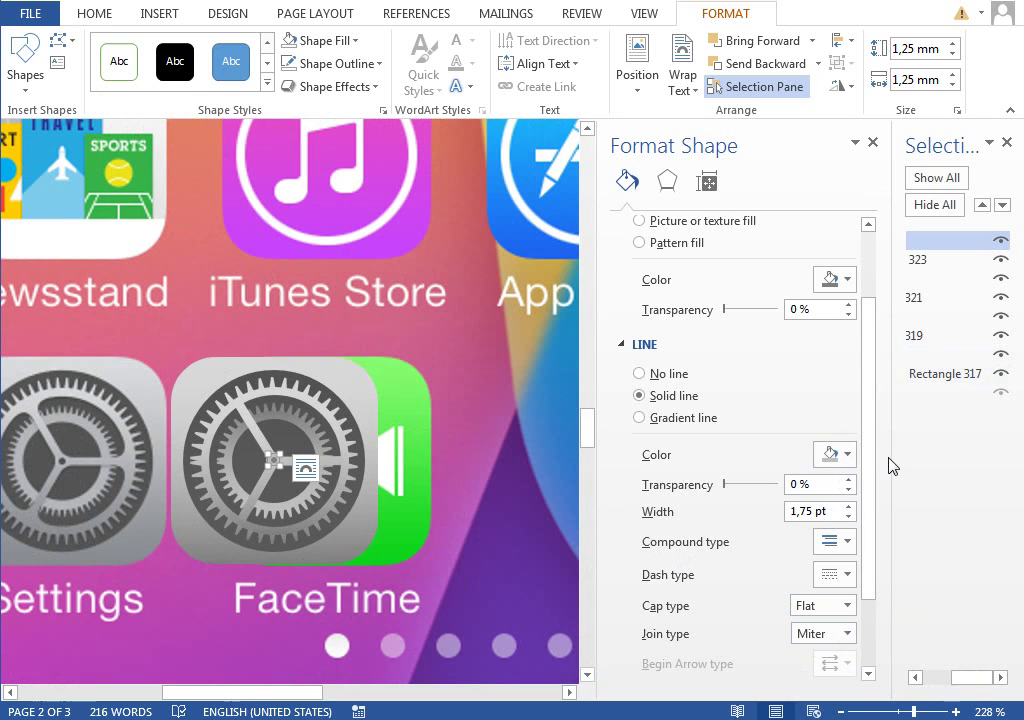
Group all the gear icon's shapes, from the rounded rectangle to the hub circle, leaving out the reference picture
left_click_drag(892, 456, 712, 464)
left_click_drag(100, 692, 118, 692)
left_click(828, 347)
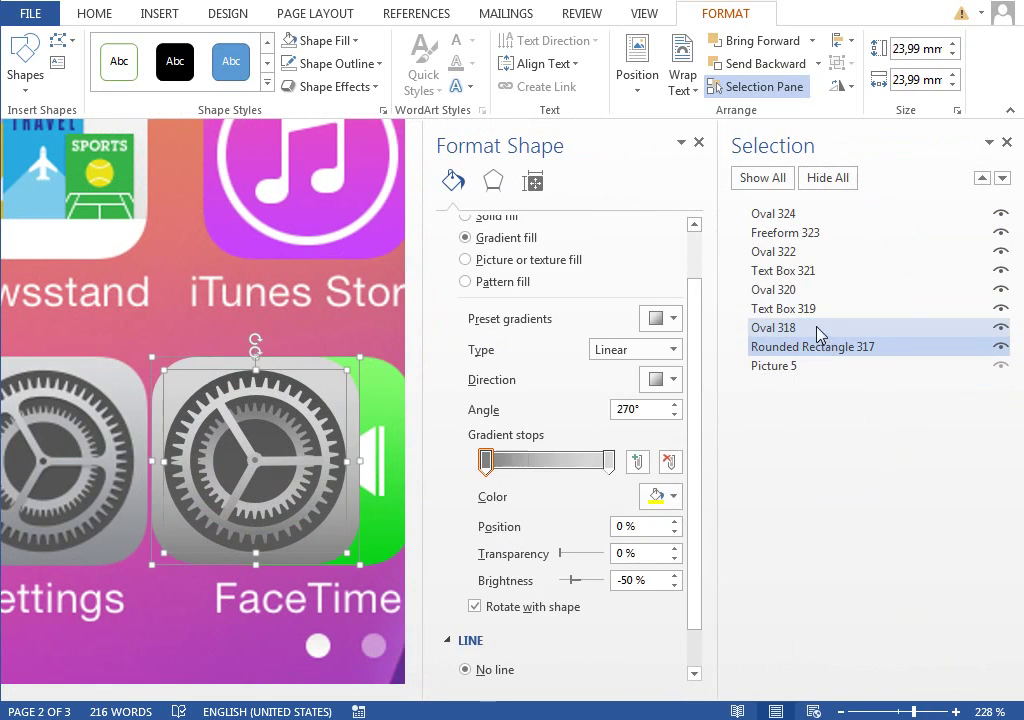
left_click(807, 290, "shift")
left_click(811, 252, "shift")
left_click(815, 234, "shift")
left_click(773, 214, "shift")
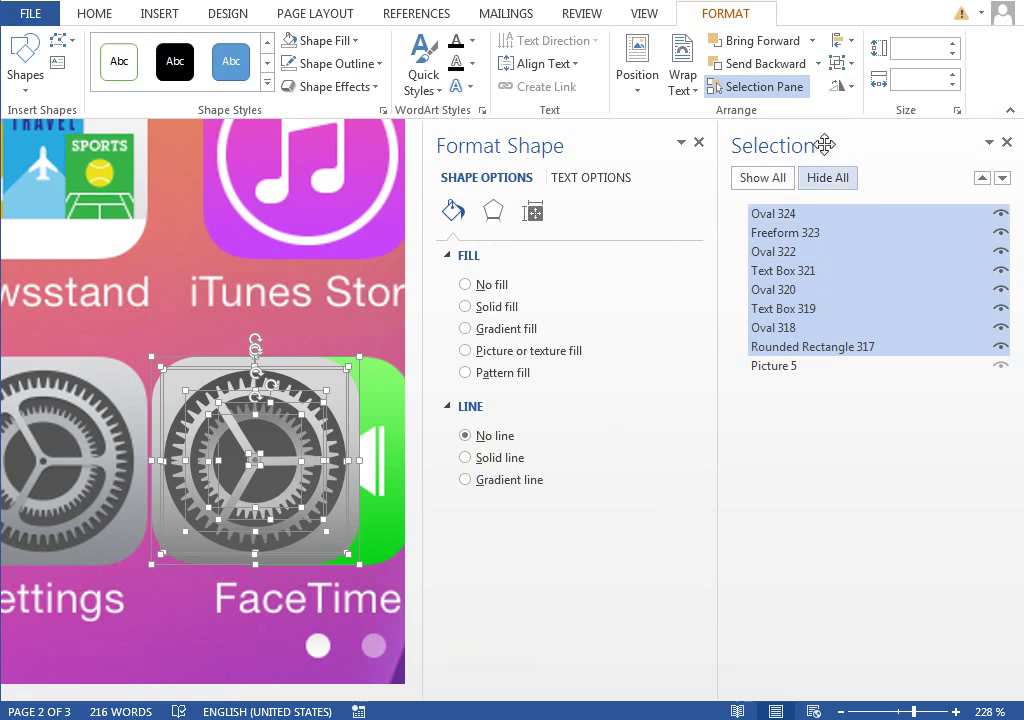
left_click(838, 63)
left_click(870, 87)
Rename the new group as "settings icon" and close the shape formatting and object list panes
left_click(801, 215)
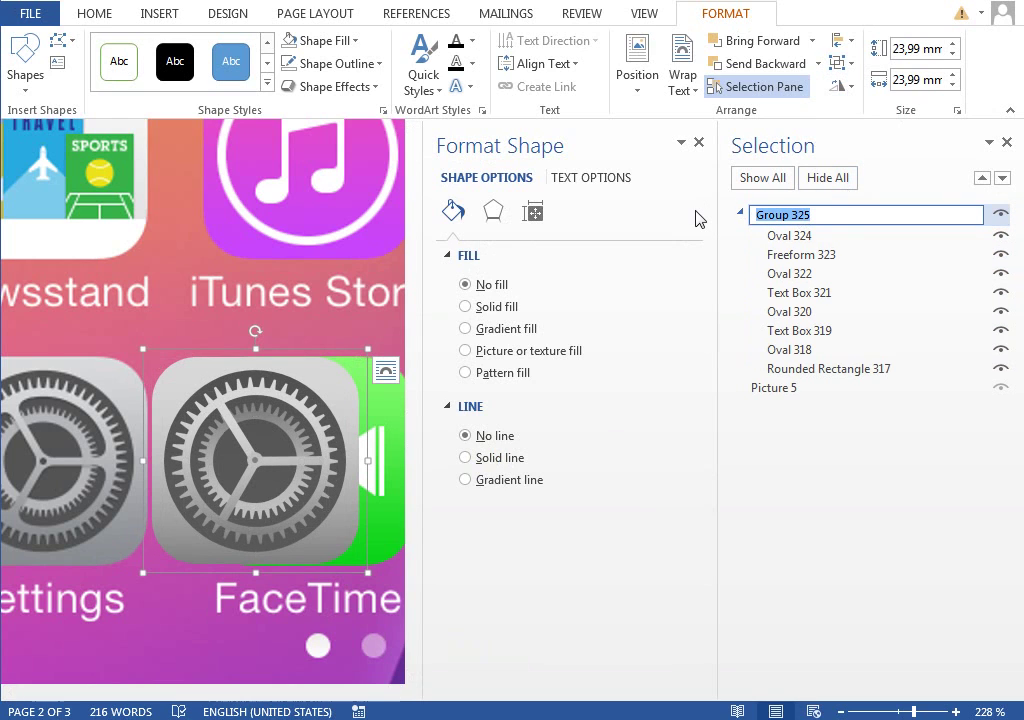
type("settings icon")
key("Return")
left_click(698, 142)
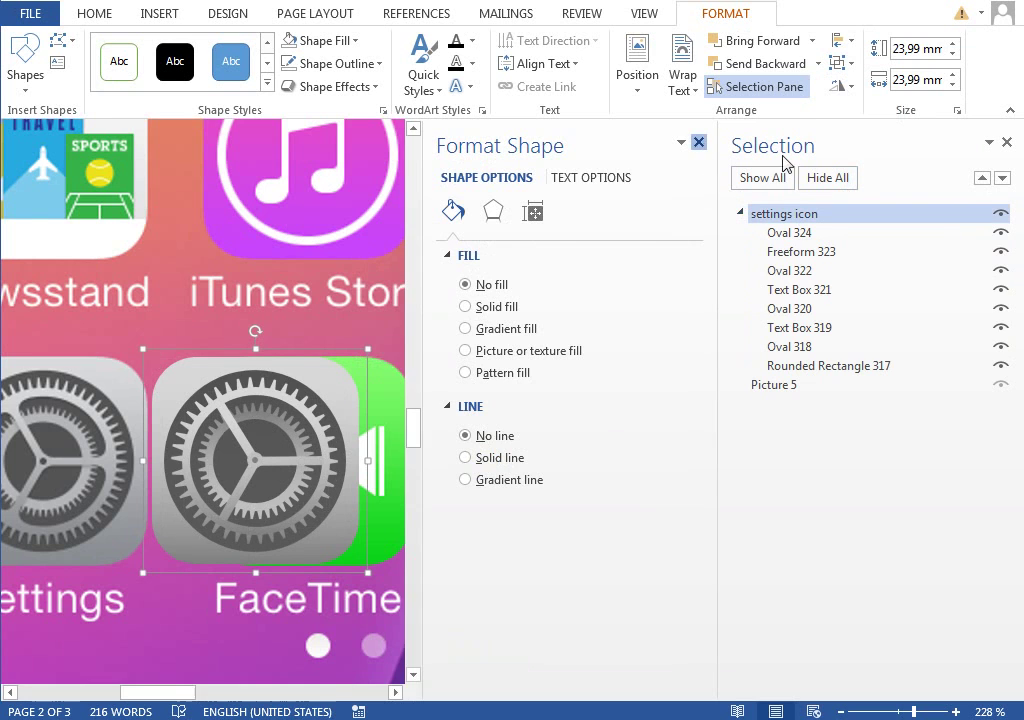
left_click(1006, 142)
Move the settings icon group from page 2 to the Settings spot on page 1's home screen, beside the FaceTime icon
left_click(898, 712)
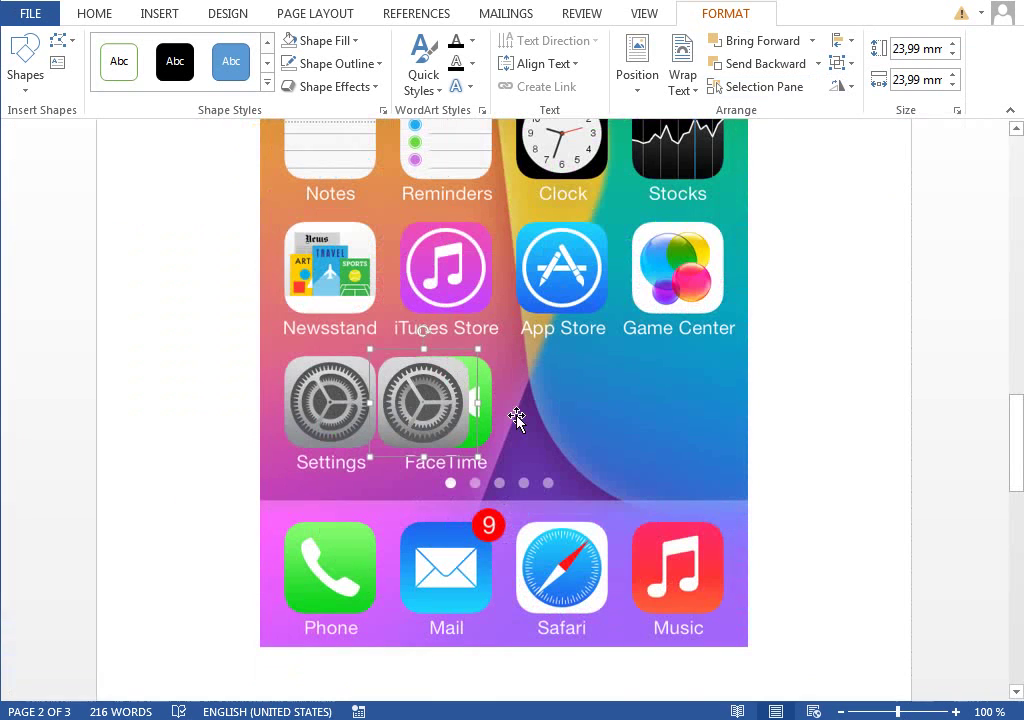
left_click(880, 712)
scroll(655, 524, "up", 4)
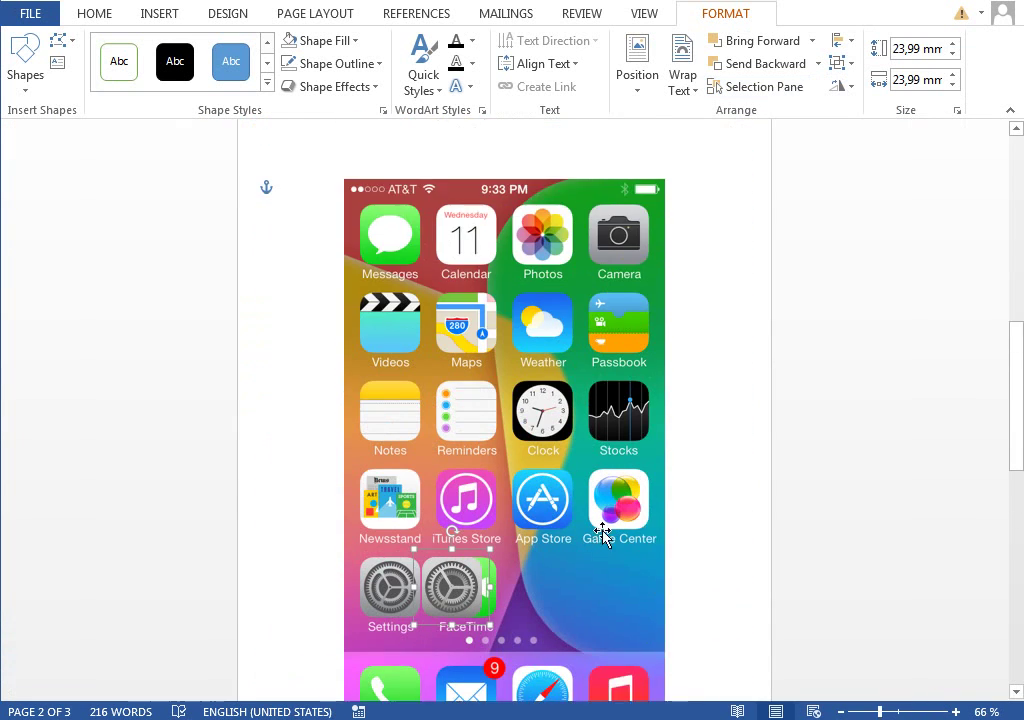
left_click_drag(478, 560, 578, 198)
scroll(611, 300, "up", 8)
left_click_drag(385, 270, 402, 247)
Fine-tune the settings icon's position so it covers the faded Settings icon beneath it and lines up with FaceTime
left_click(923, 712)
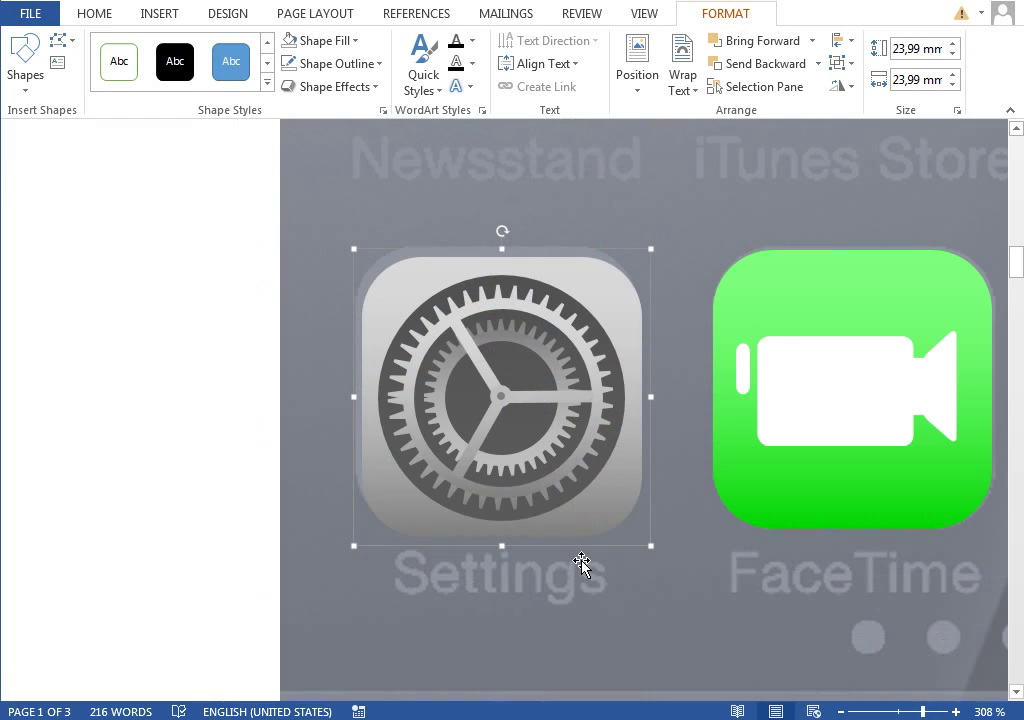
left_click_drag(273, 692, 342, 692)
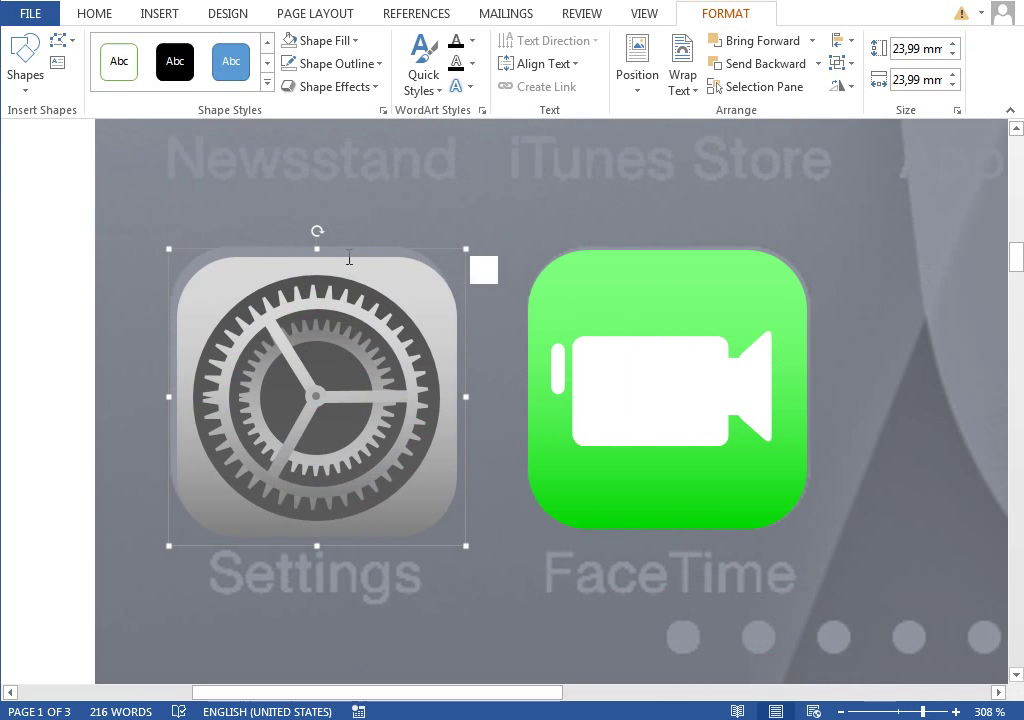
left_click_drag(346, 242, 341, 233)
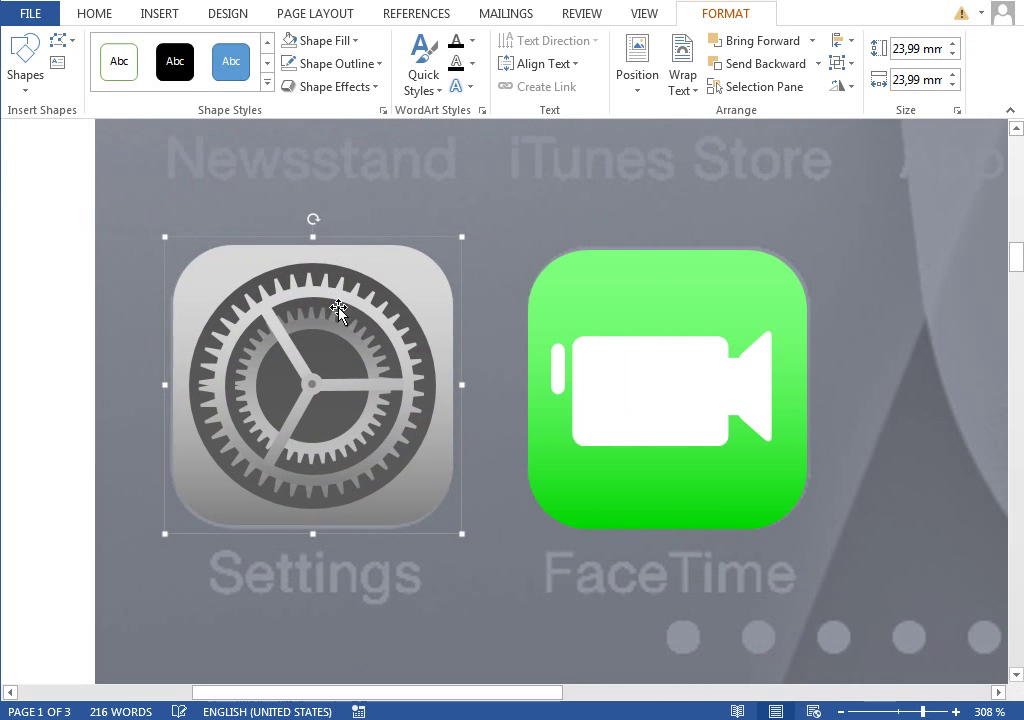